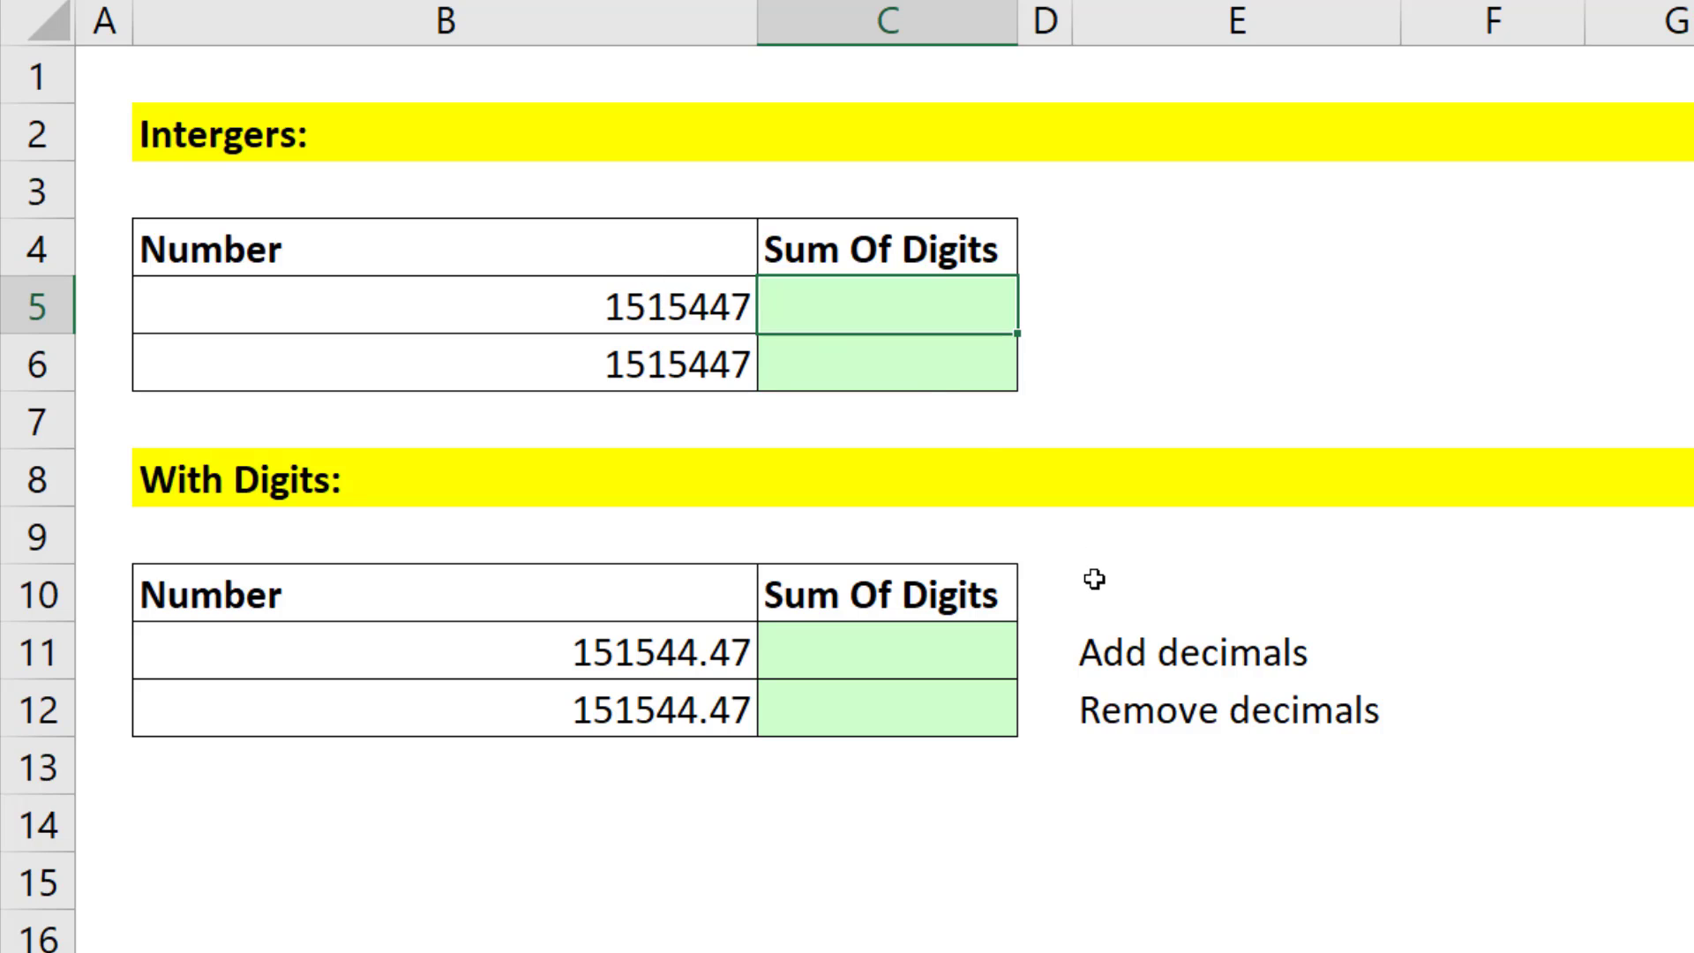
# Step: Enter ="1:"&LEN(B5) in C5 so it displays 1:7
pyautogui.write('="1:"&le')
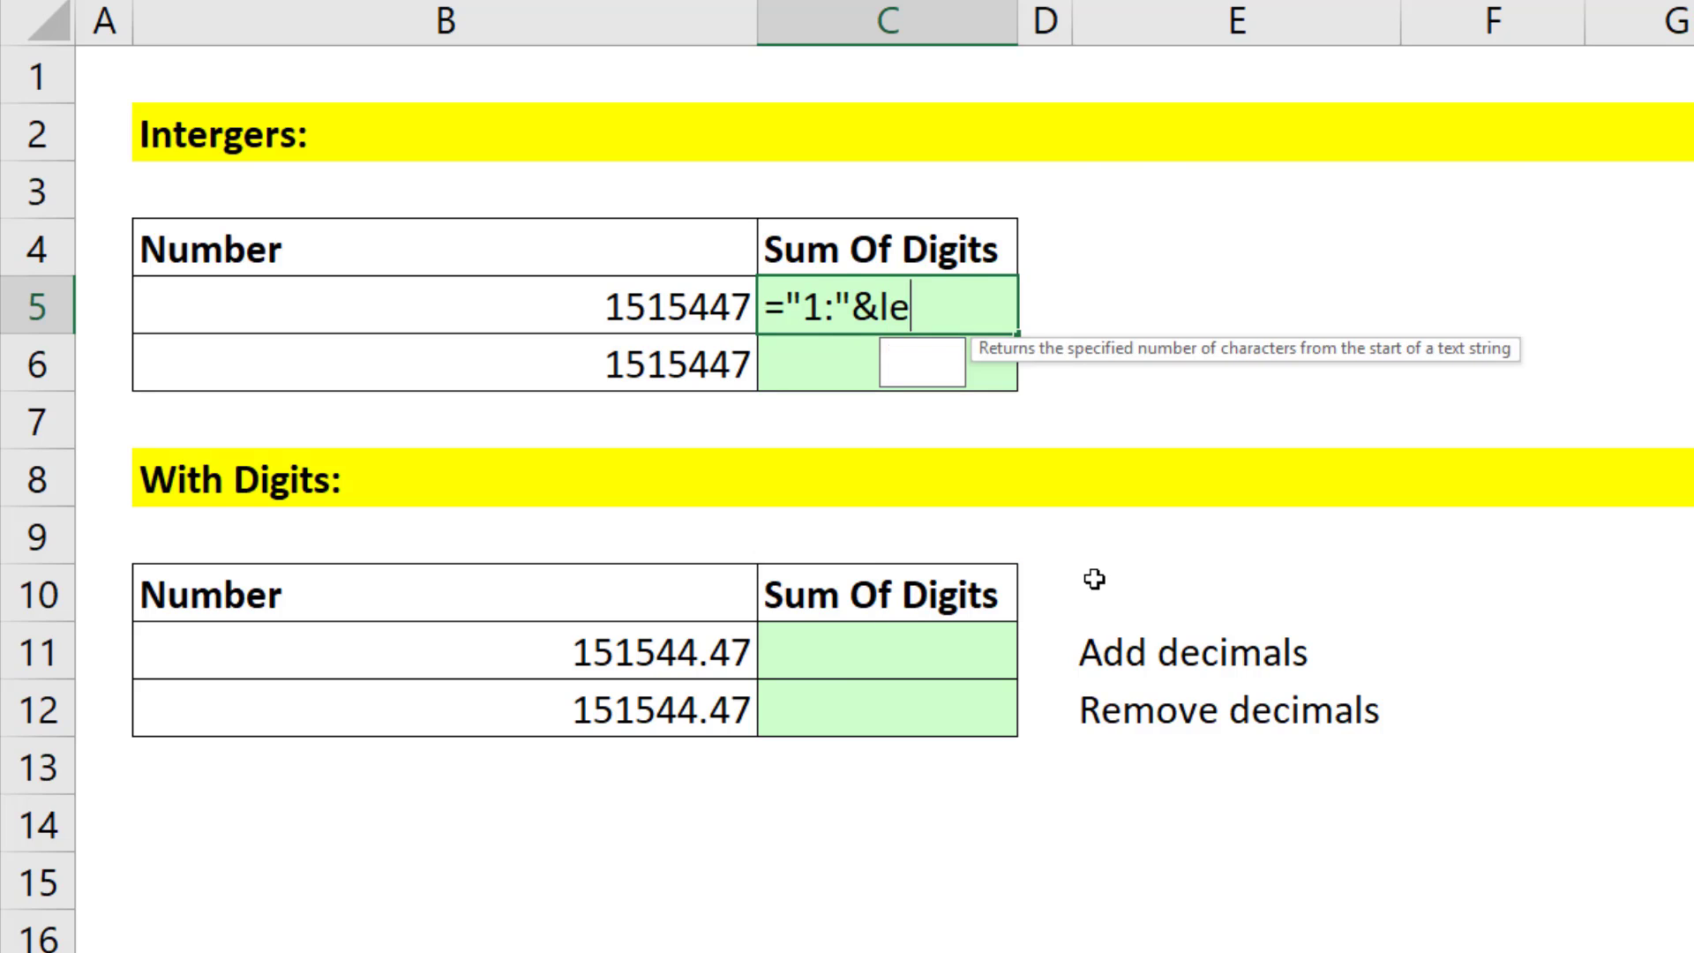
pyautogui.press('Tab')
pyautogui.click(653, 305)
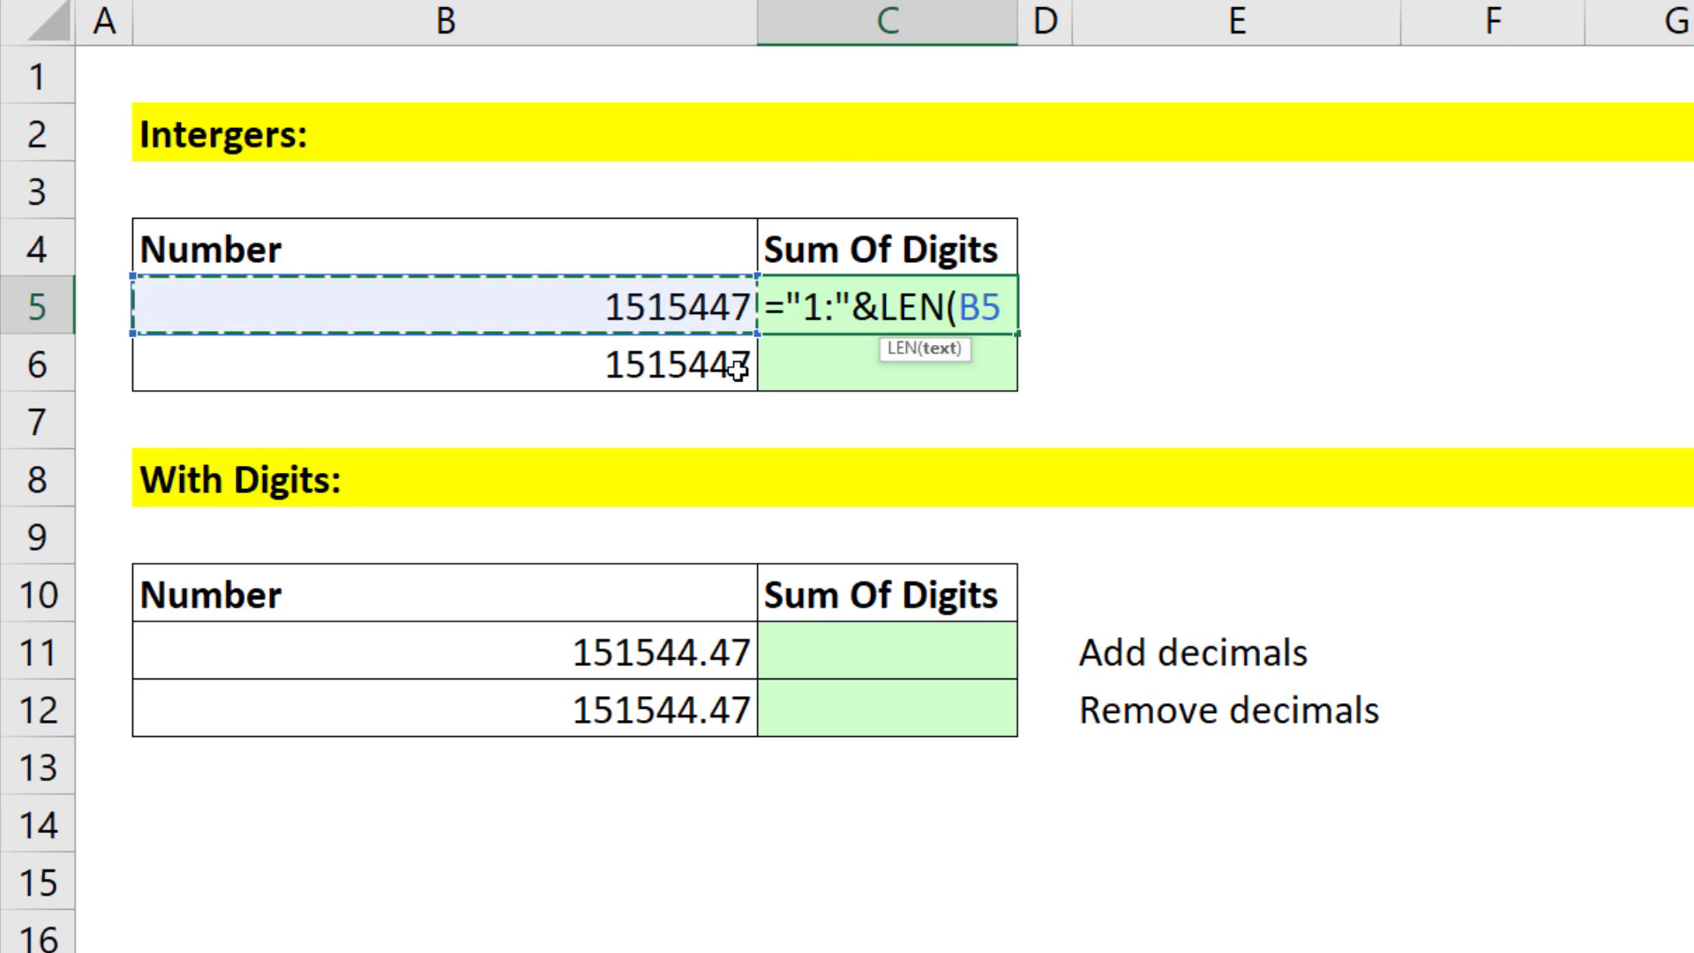
pyautogui.write(')')
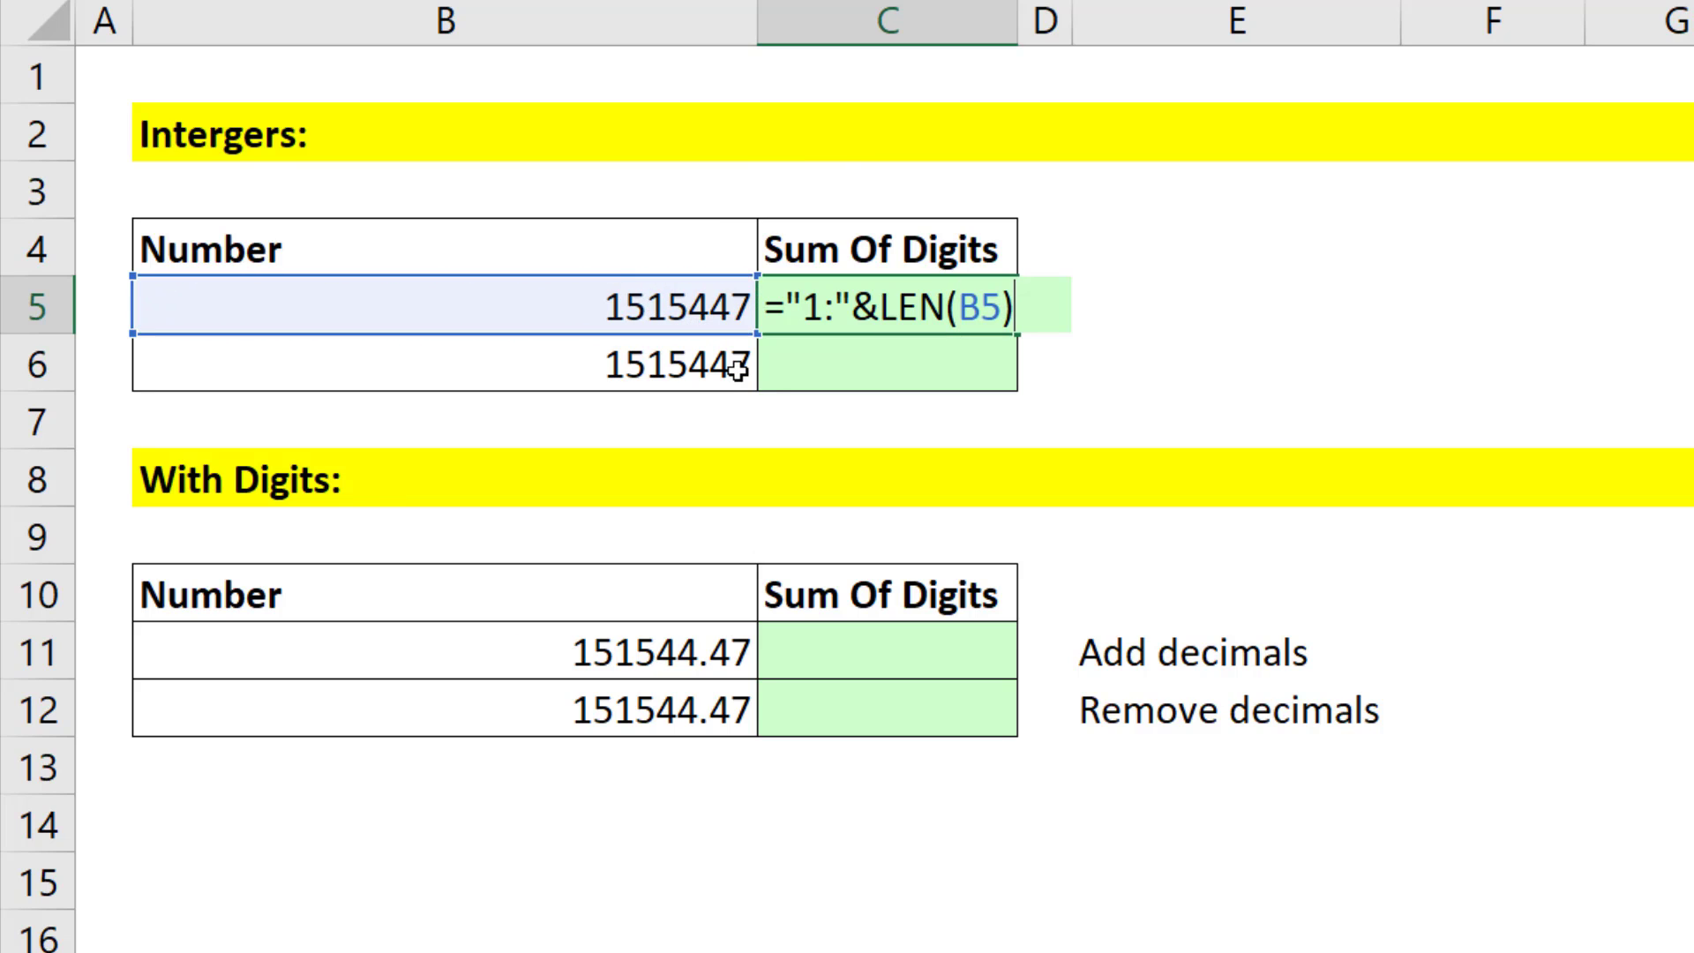
pyautogui.hotkey('ctrl', 'Return')
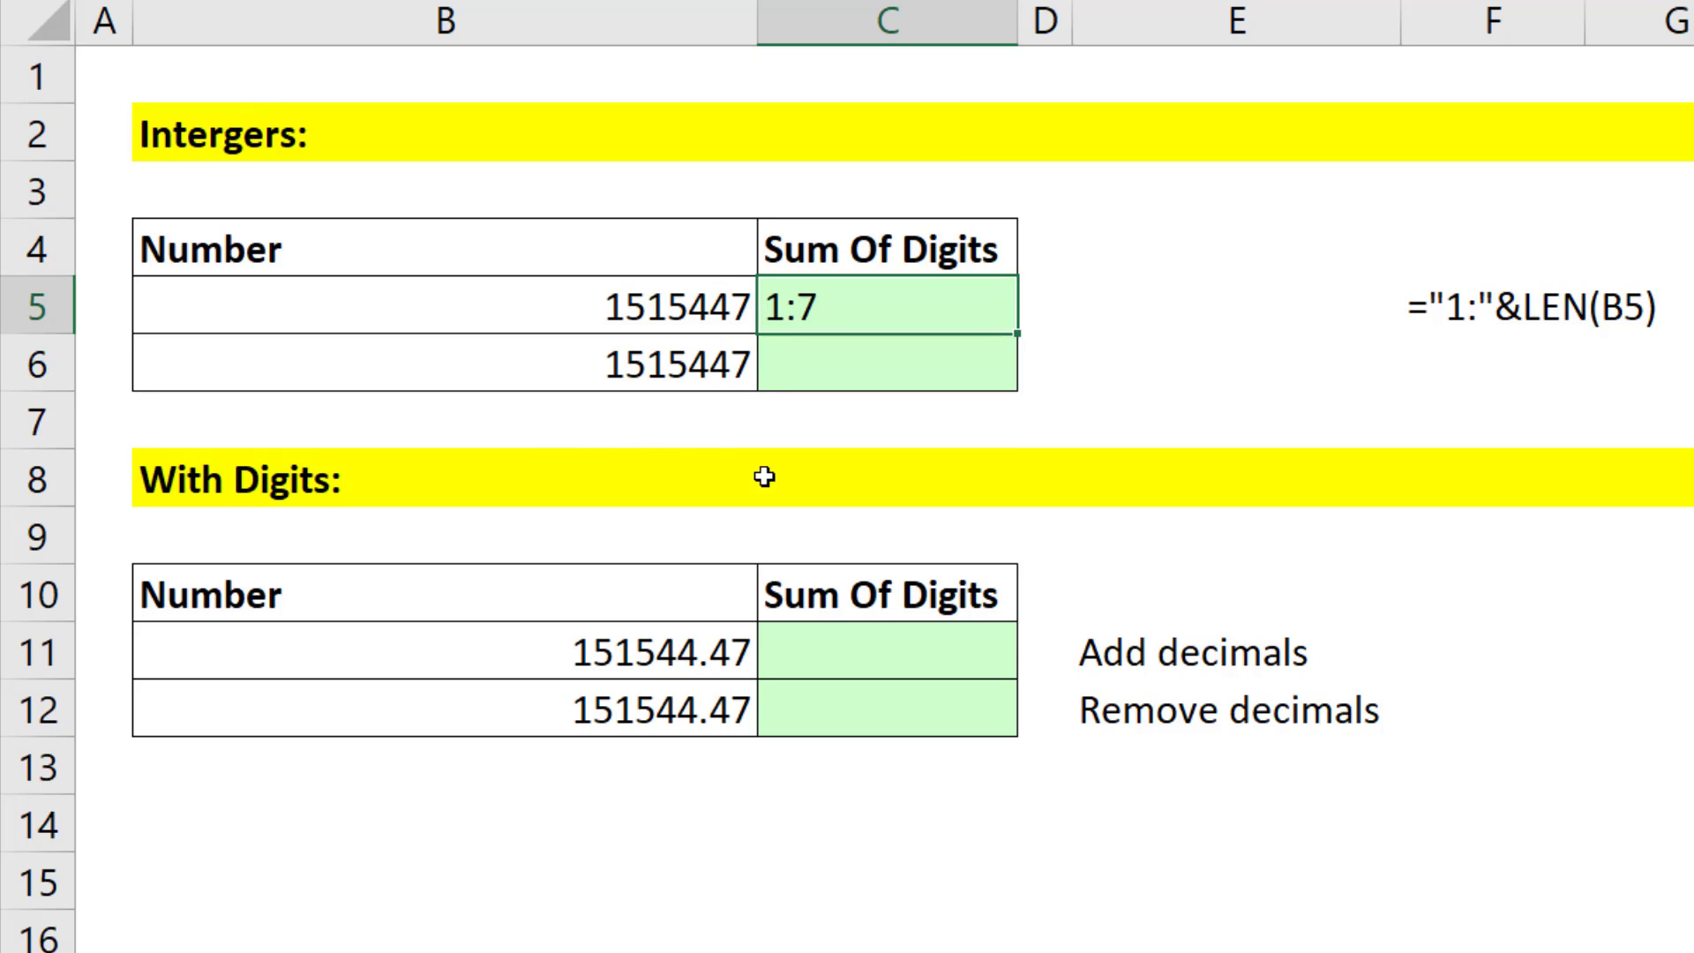
# Step: Wrap C5's formula in INDIRECT and dismiss the circular-reference warning that follows
pyautogui.press('F2')
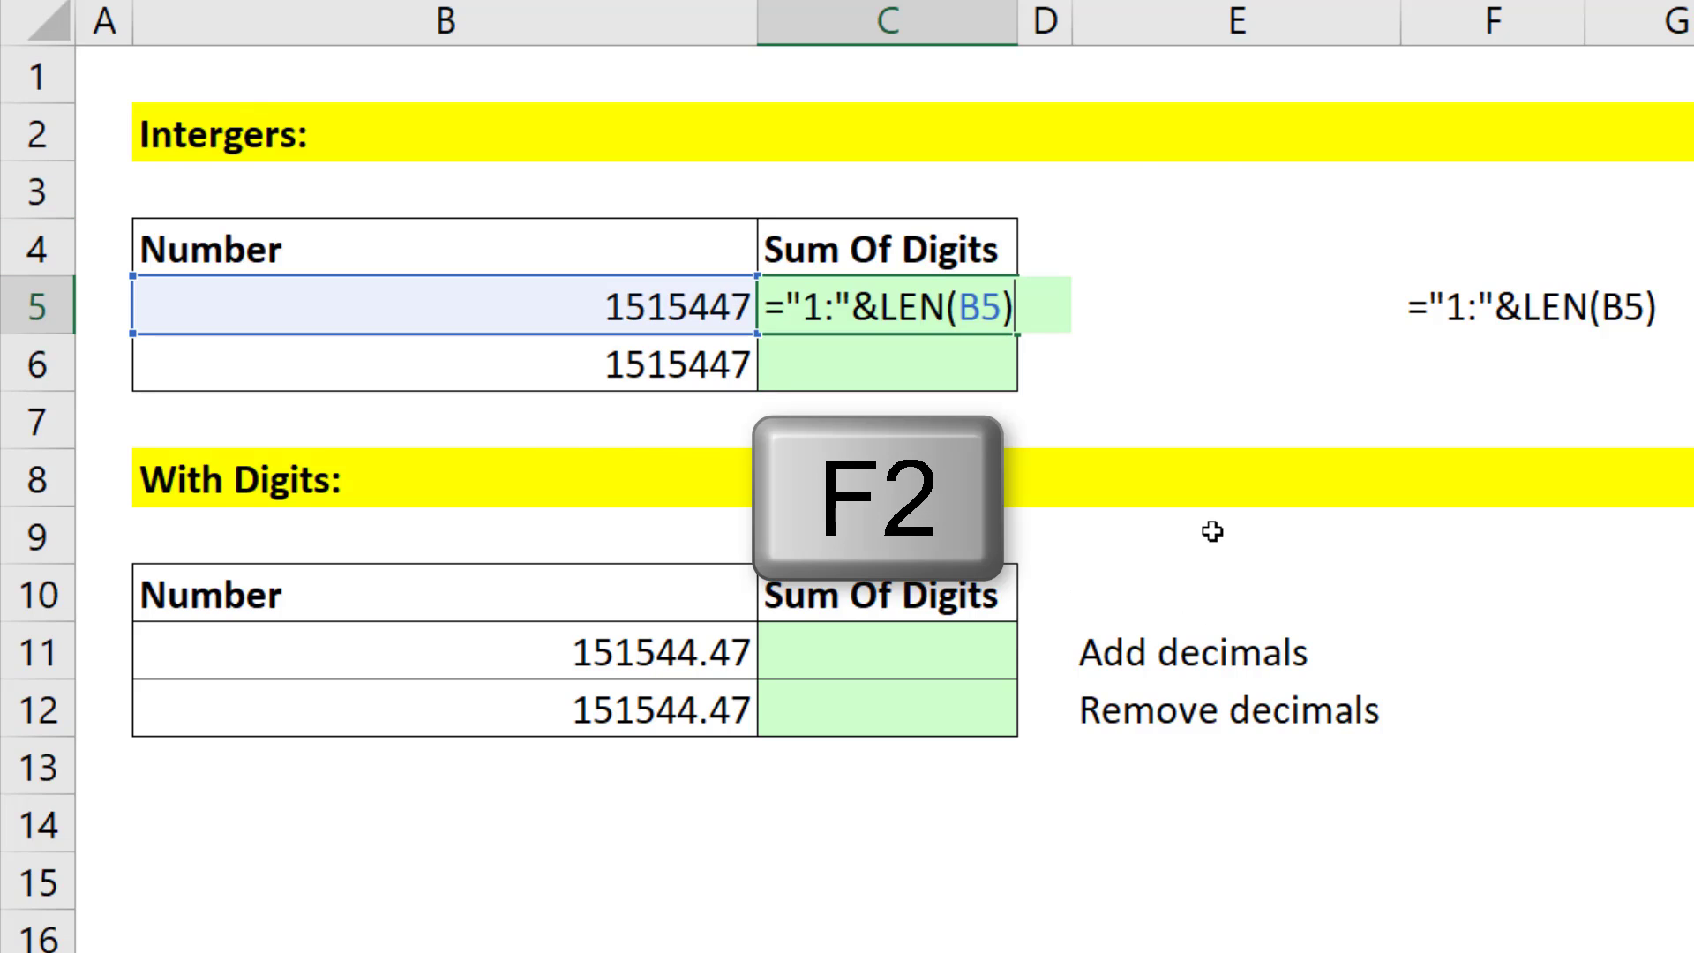
pyautogui.click(794, 306)
pyautogui.write('indi')
pyautogui.press('Tab')
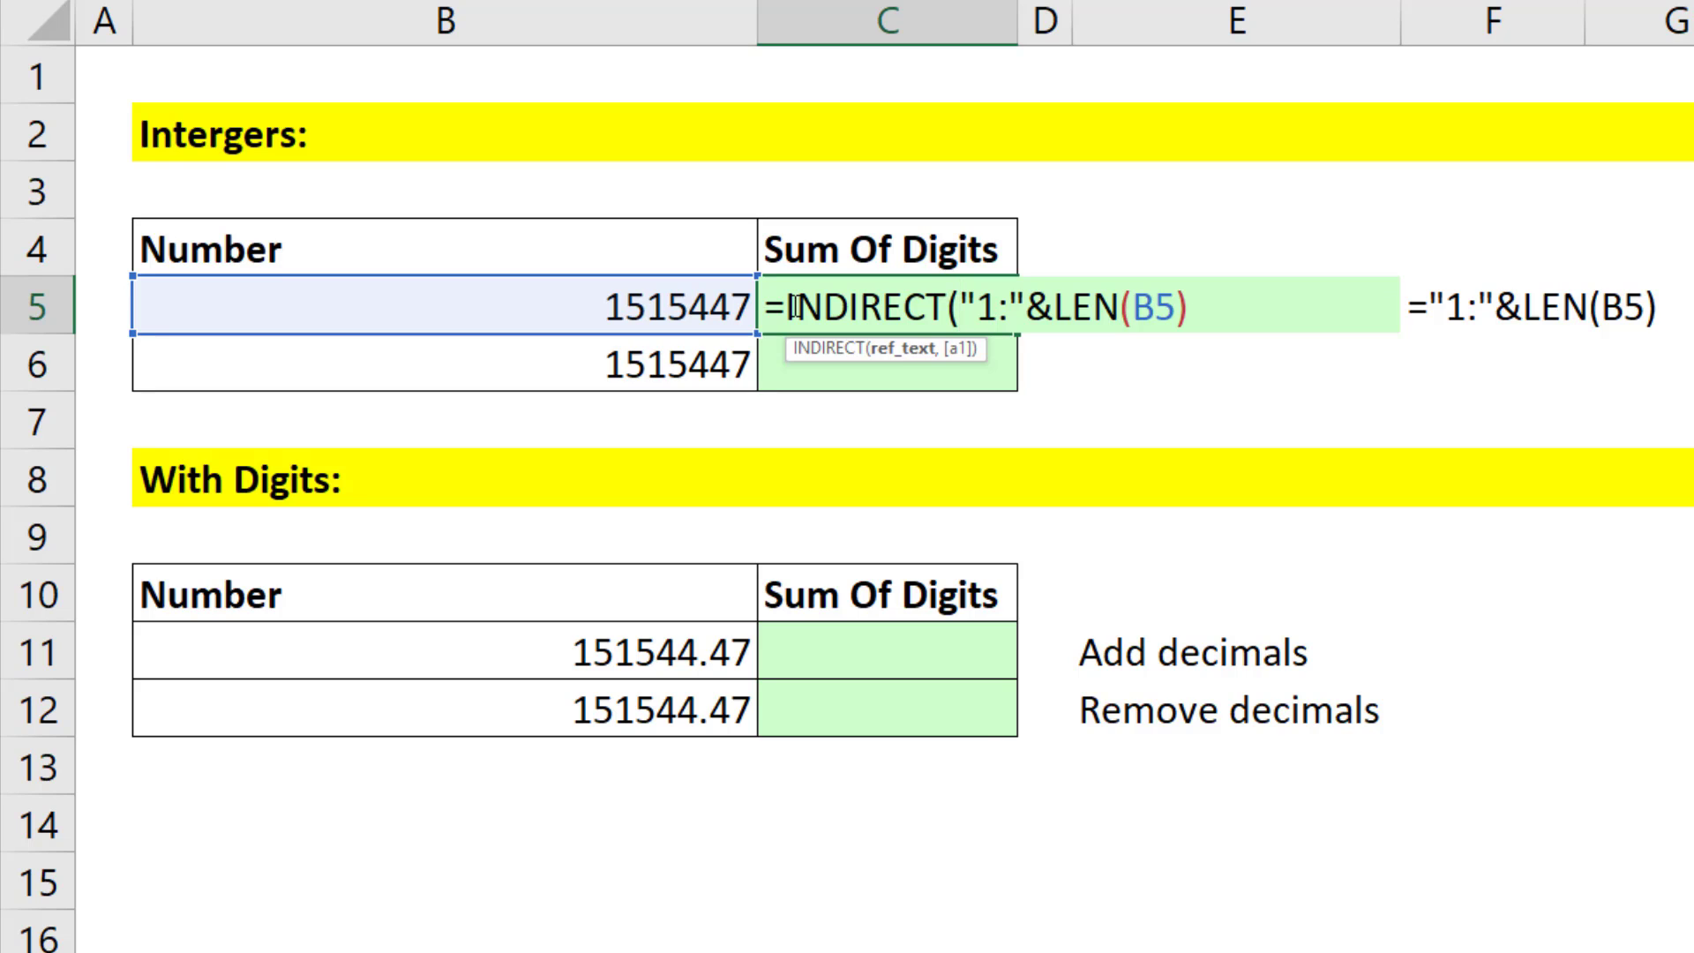
pyautogui.click(1235, 301)
pyautogui.write(')')
pyautogui.press('Return')
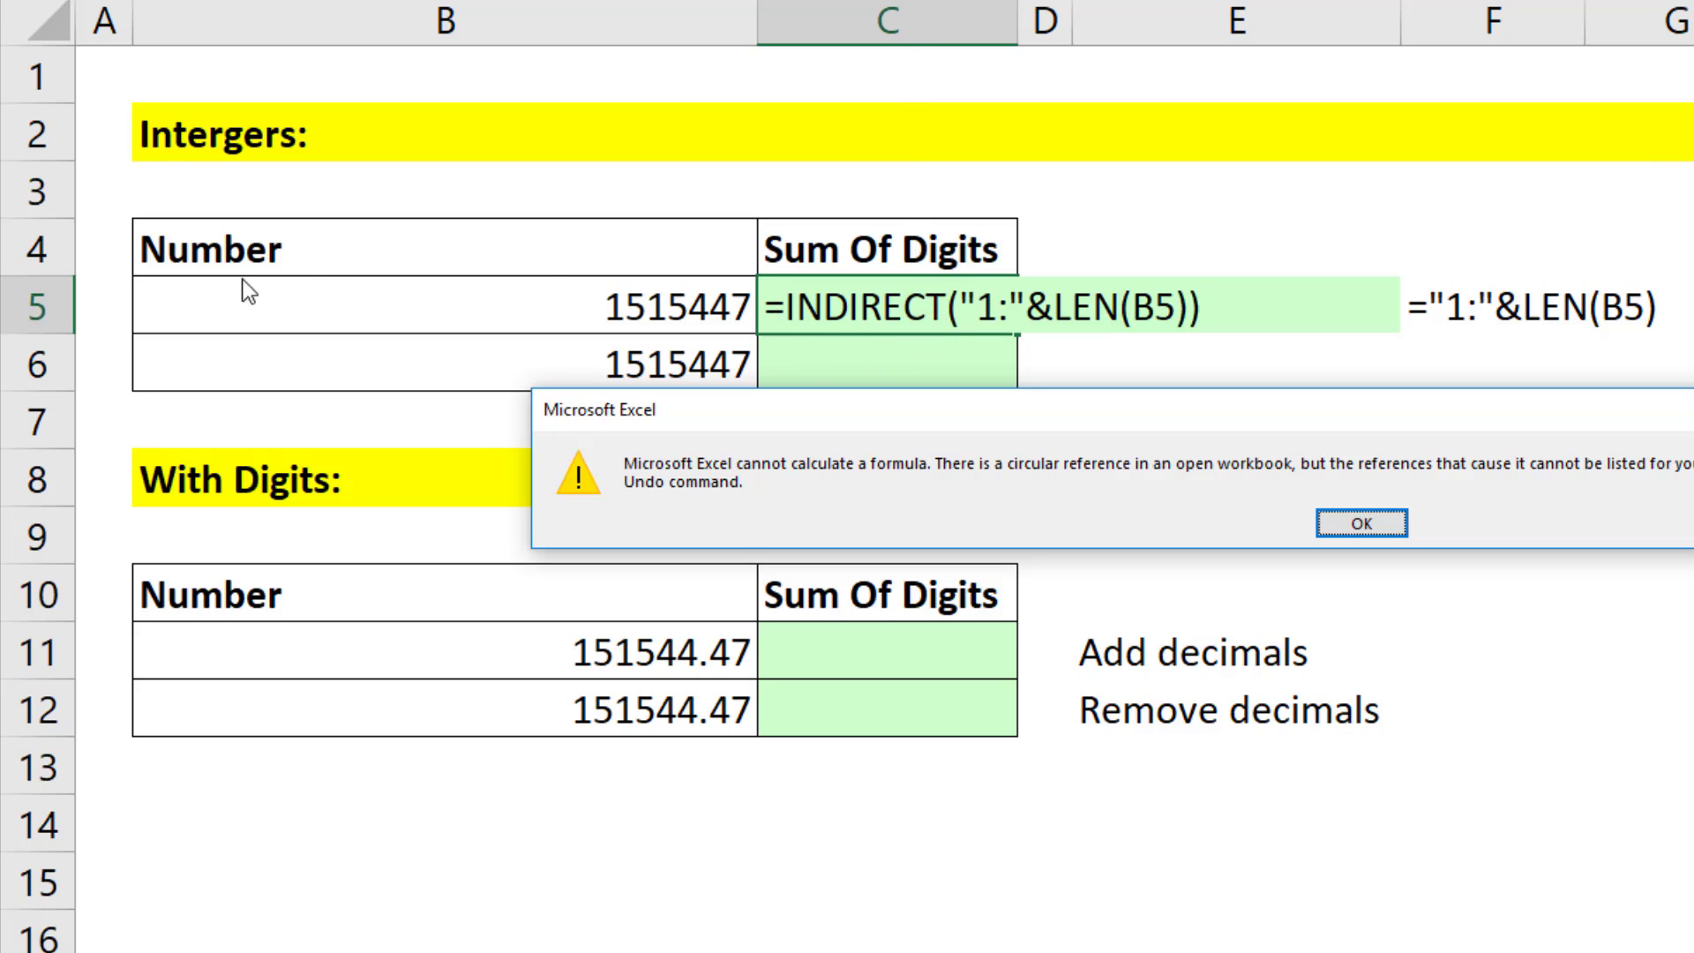
pyautogui.press('Return')
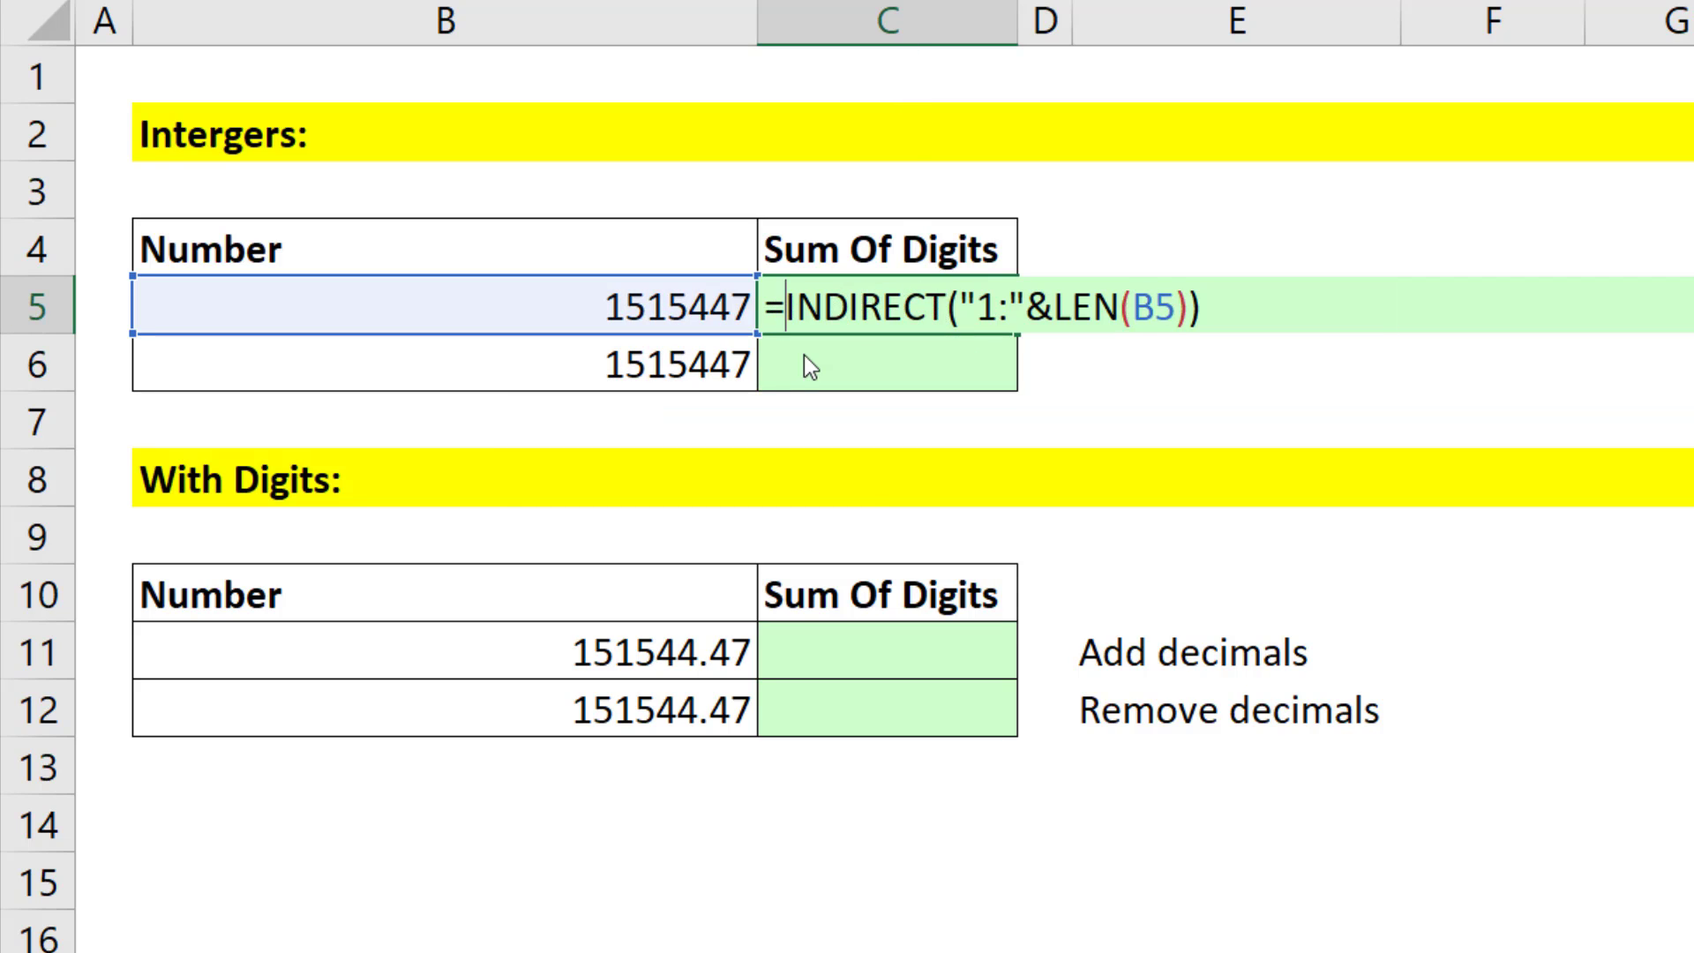
# Step: Wrap INDIRECT in ROW and evaluate it in place to the array {1;2;3;4;5;6;7}
pyautogui.write('row(')
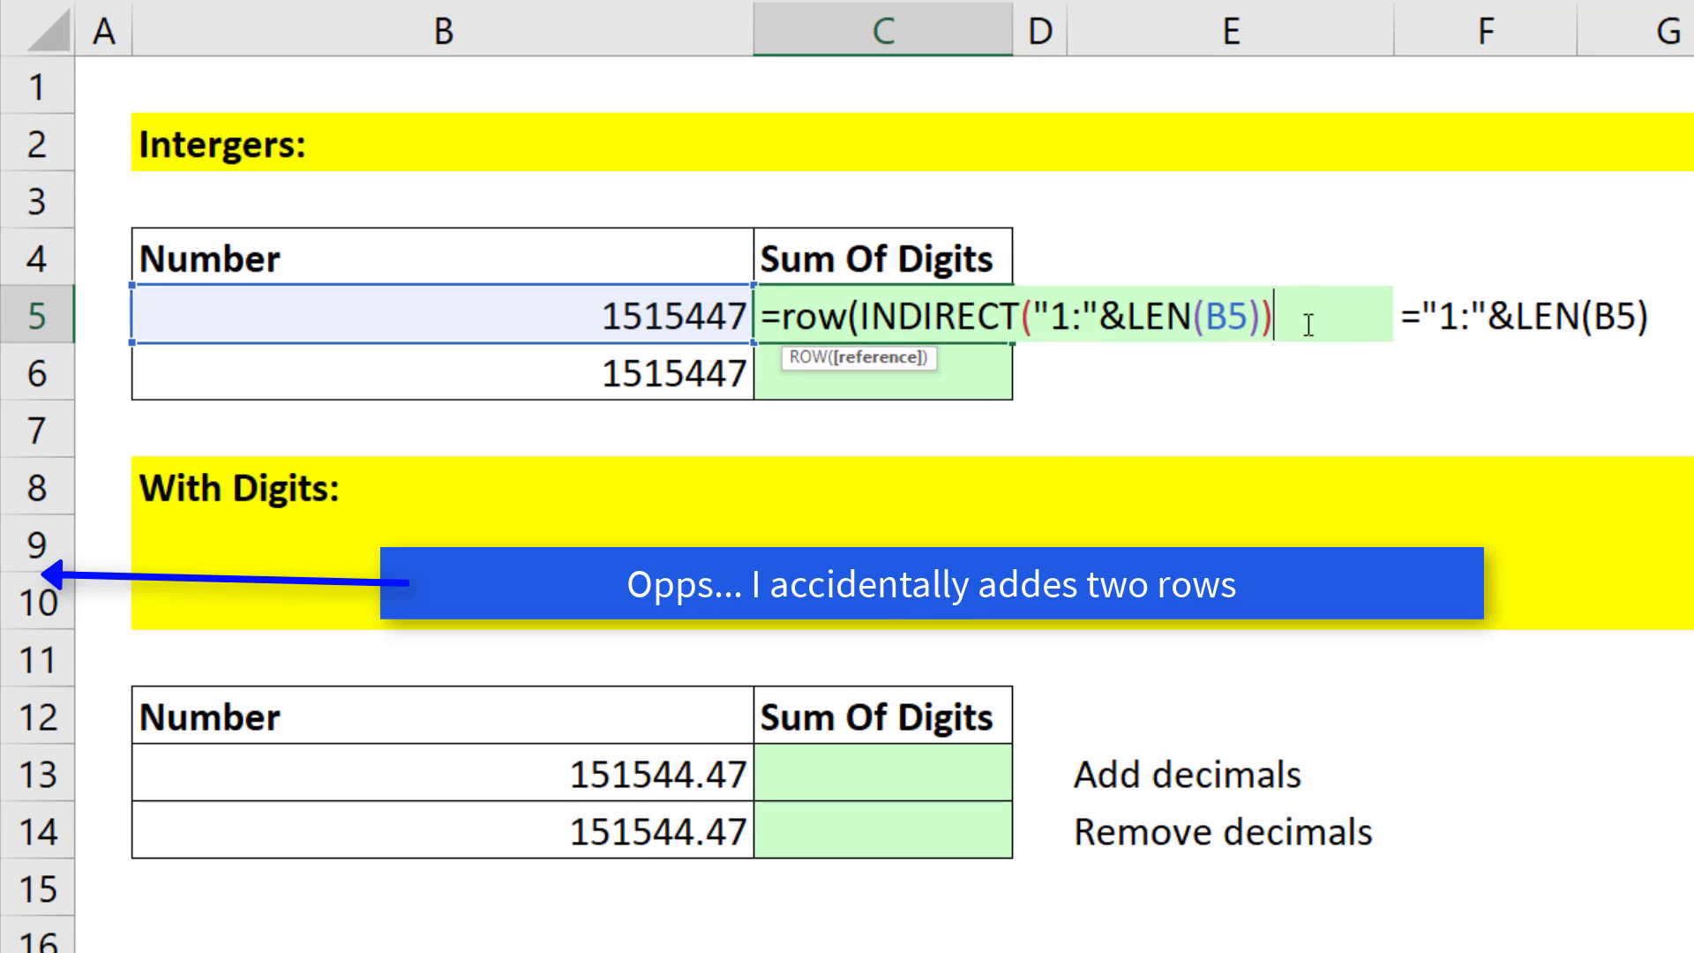
pyautogui.write(')')
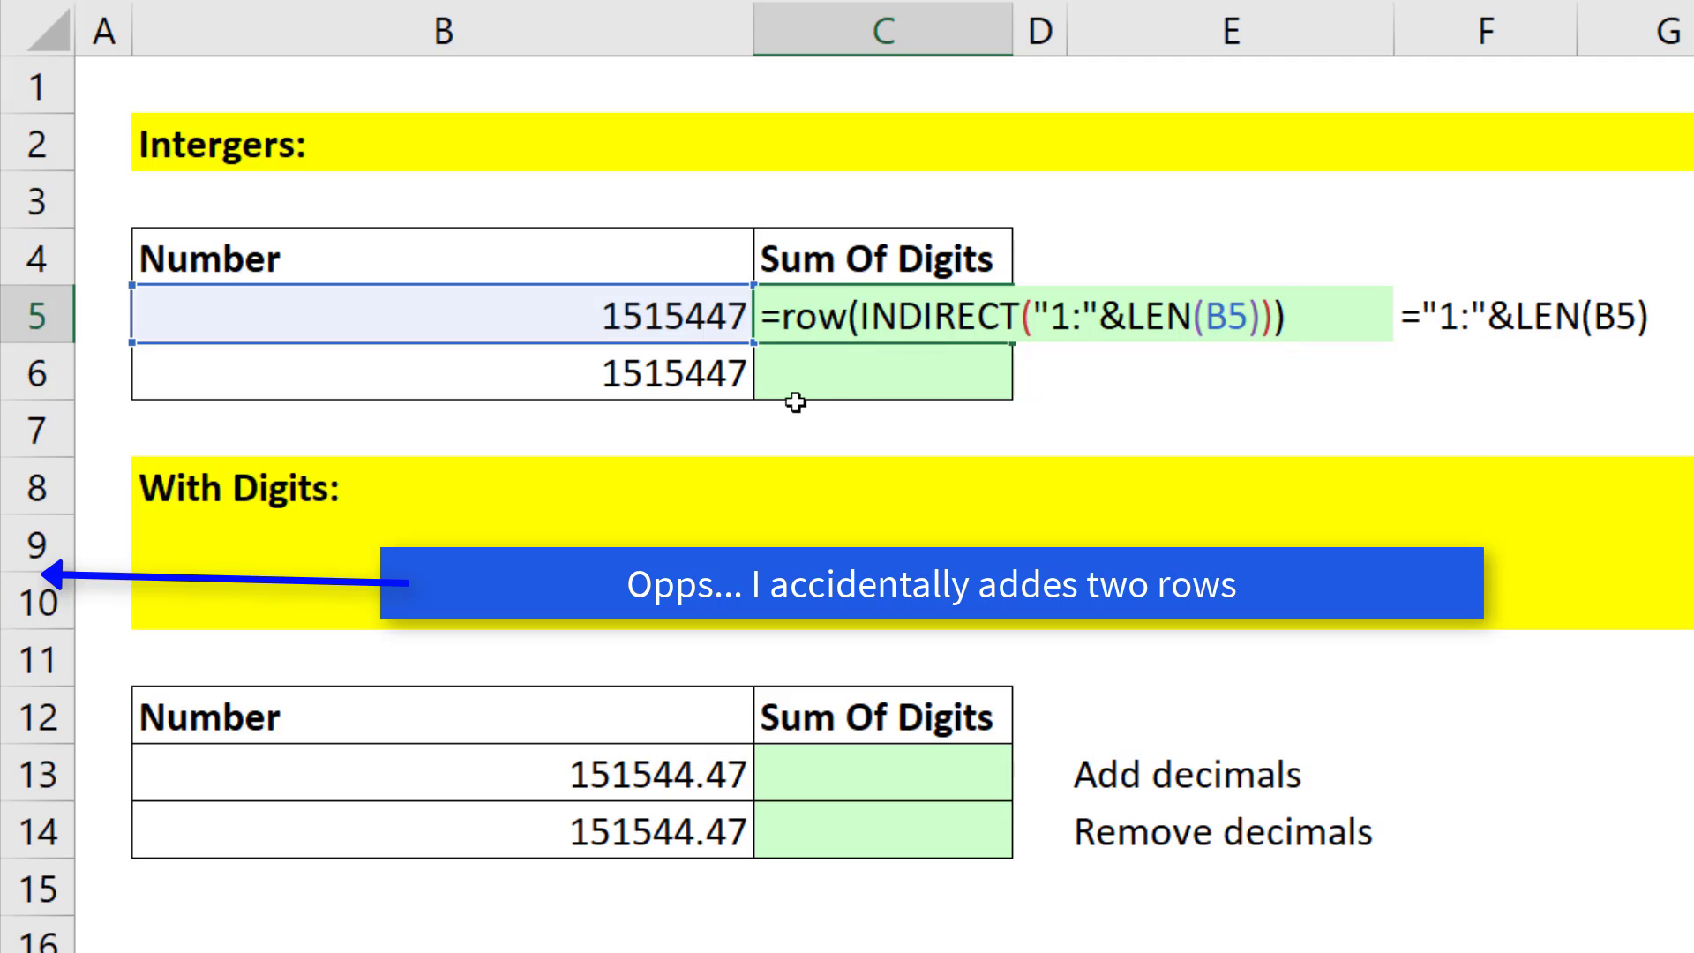
pyautogui.press('F9')
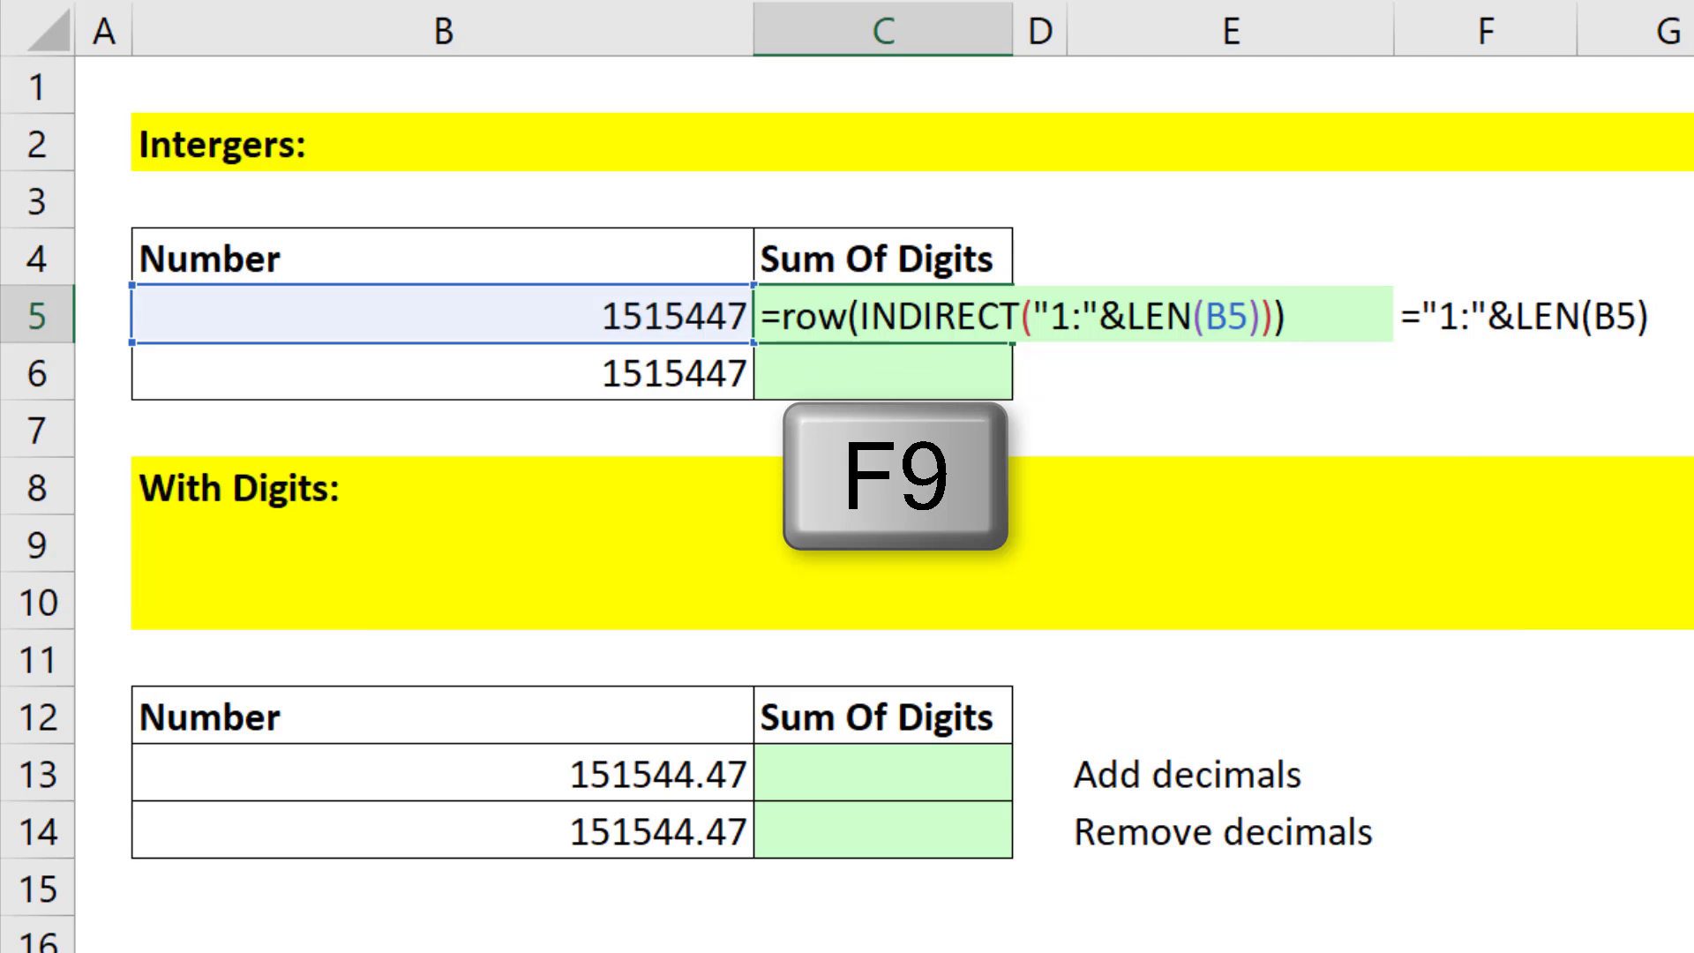
pyautogui.press('F9')
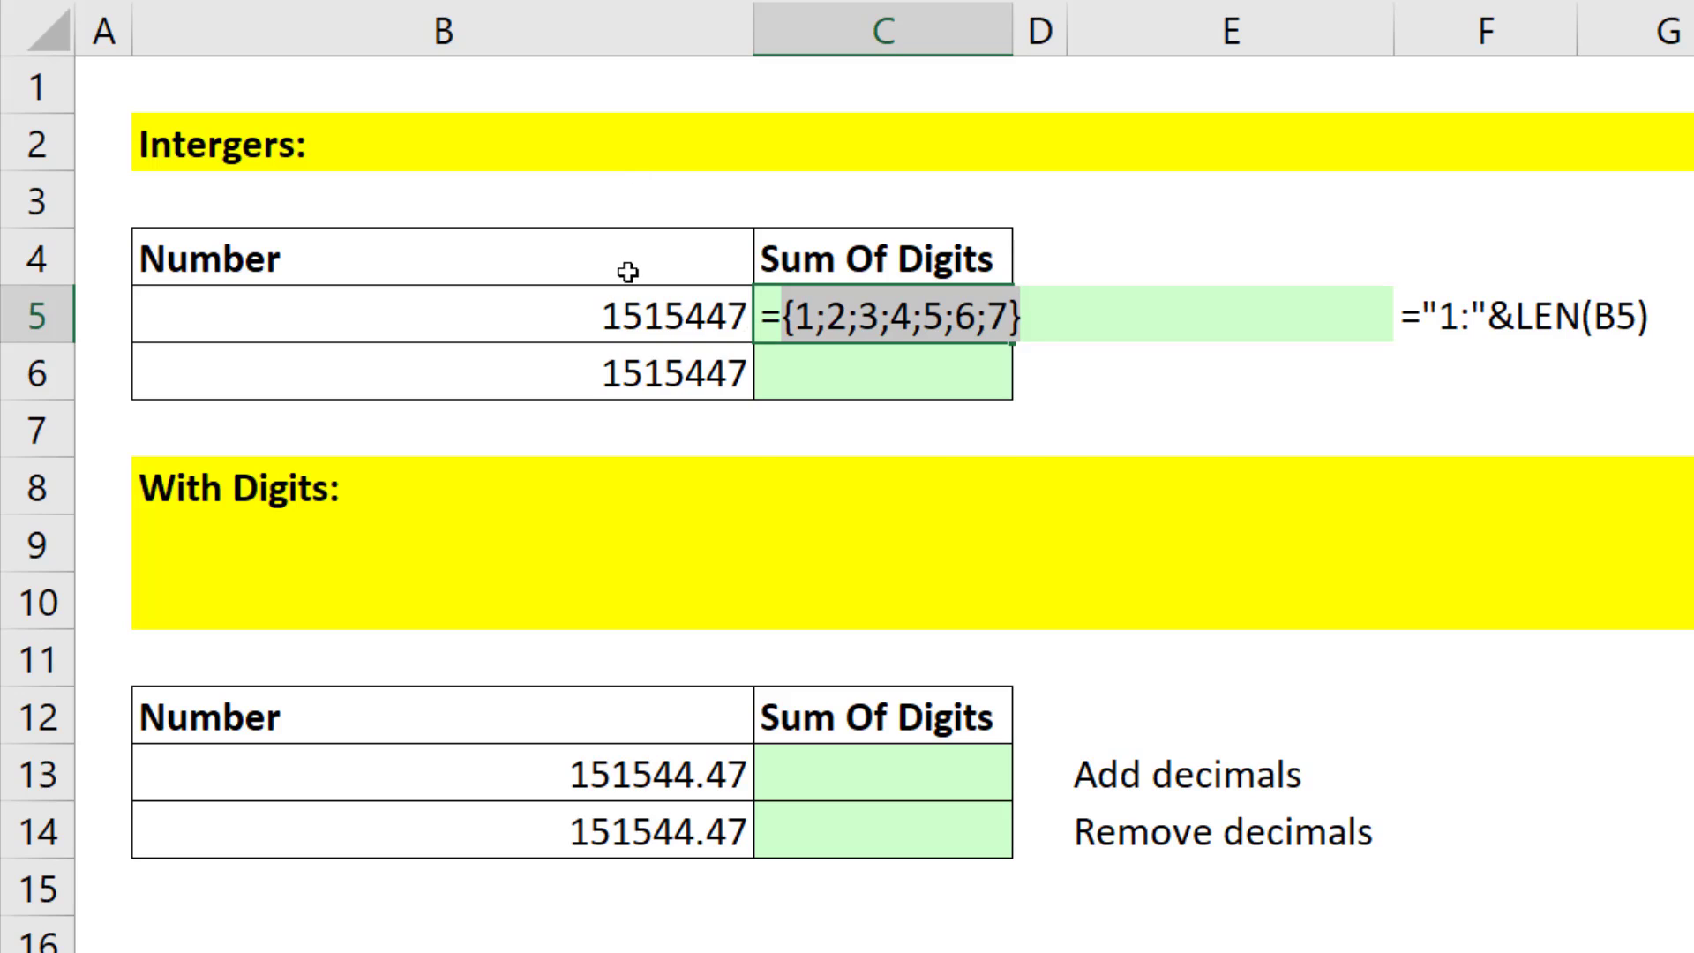
# Step: Wrap the ROW expression in MID(B5,…,1) and evaluate it to the digit texts {"1";"5";"1";"5";"4";"4";"7"}
pyautogui.hotkey('ctrl', 'z')
pyautogui.click(782, 316)
pyautogui.write('midrow(INDIRECT("1:"&LEN(B5')
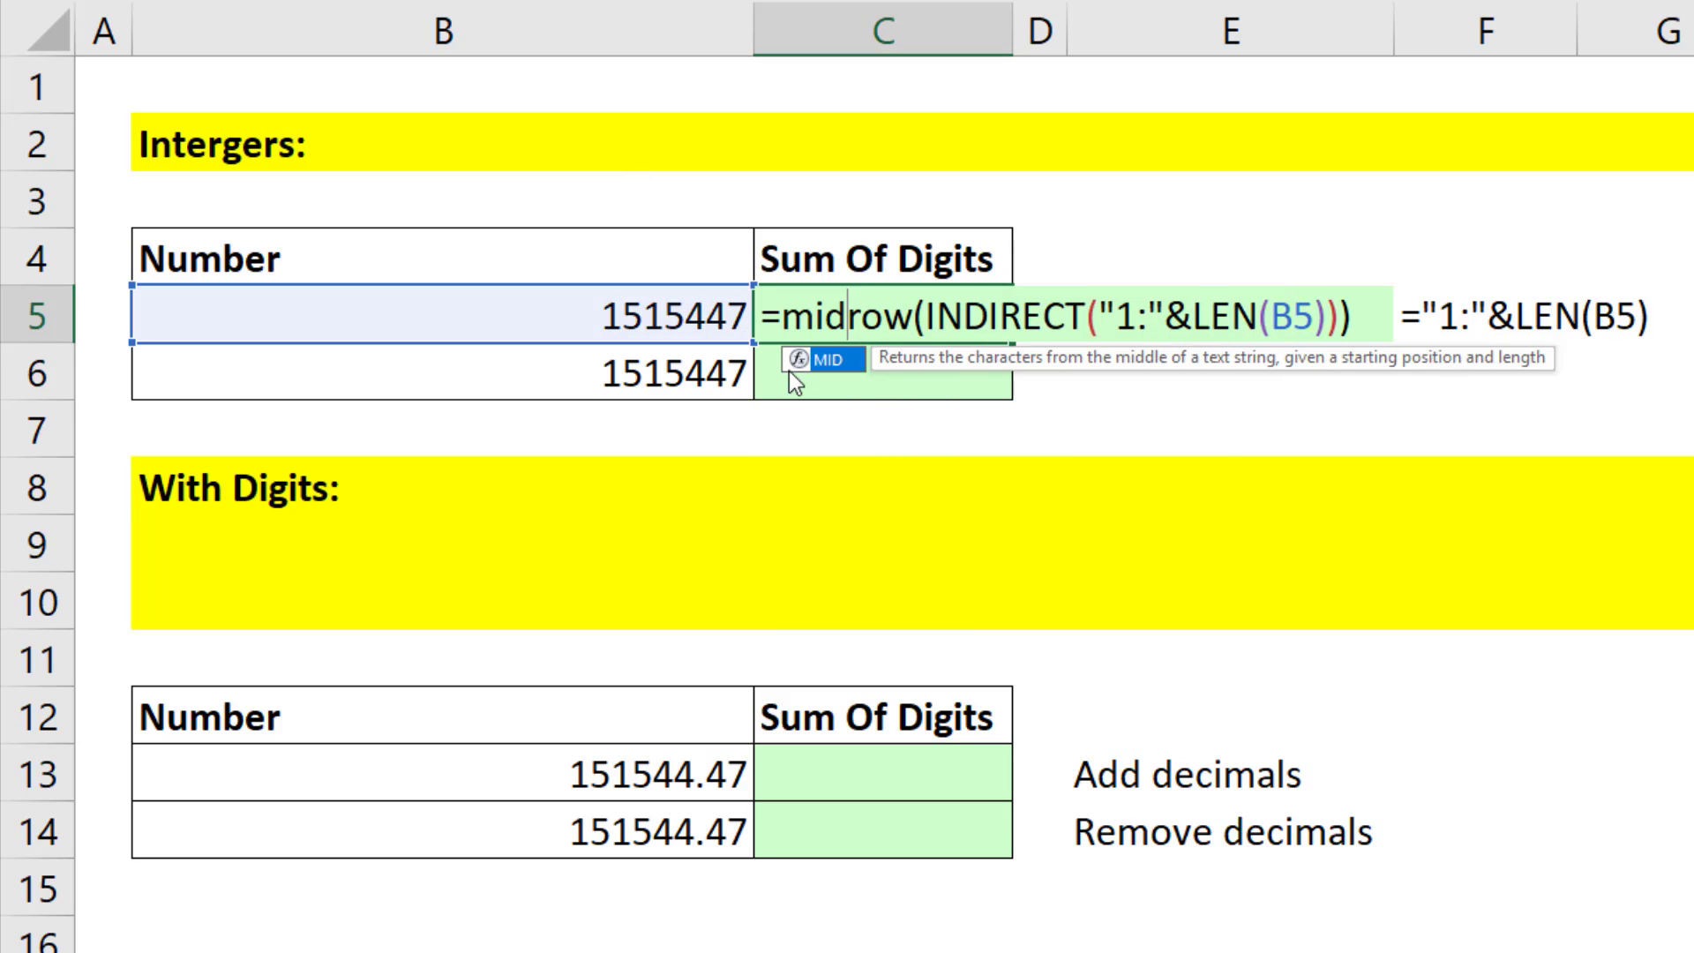
pyautogui.press('Tab')
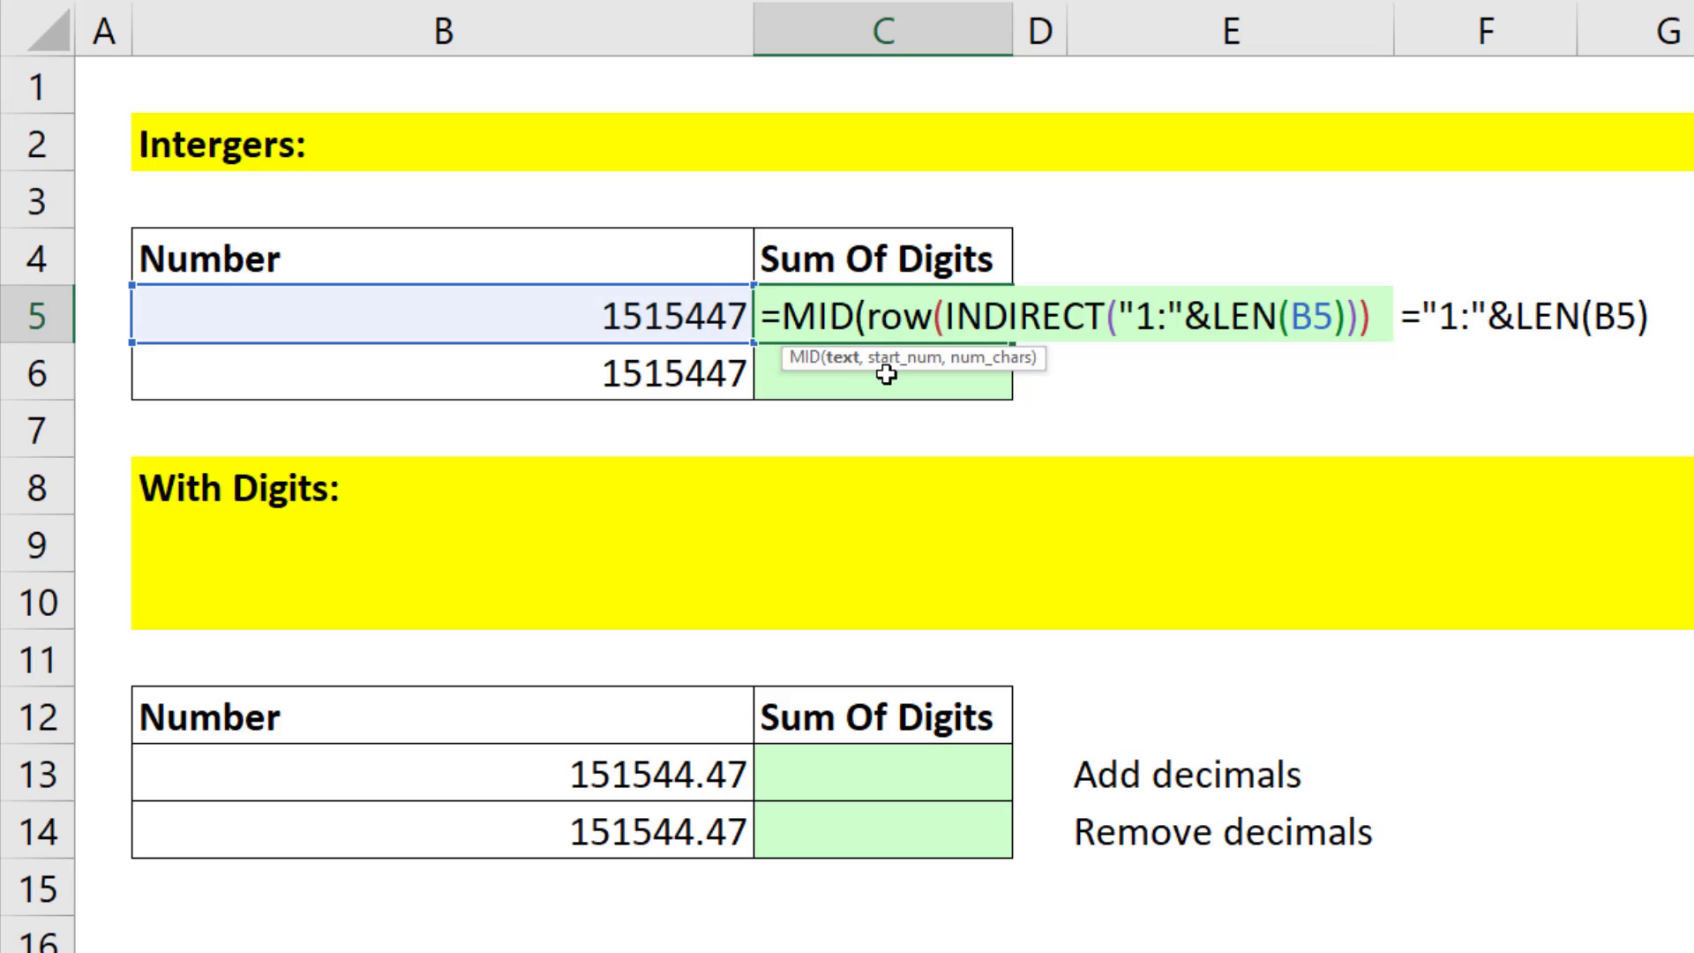
pyautogui.click(678, 318)
pyautogui.write(',')
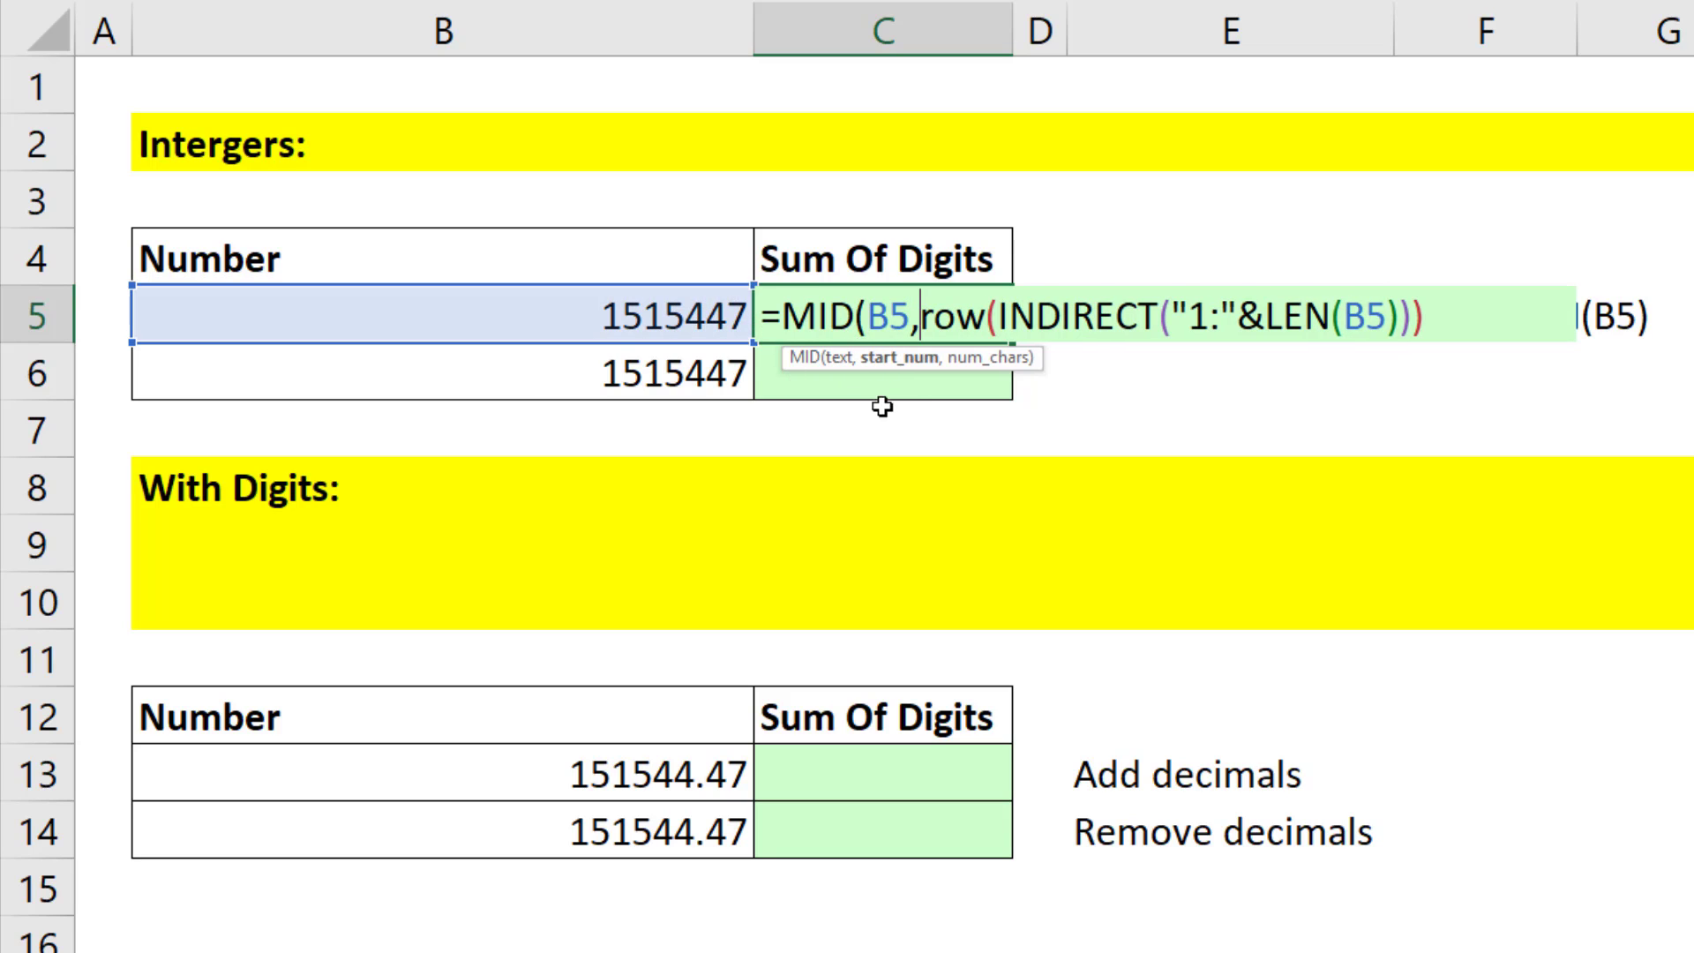
pyautogui.hotkey('shift', 'End')
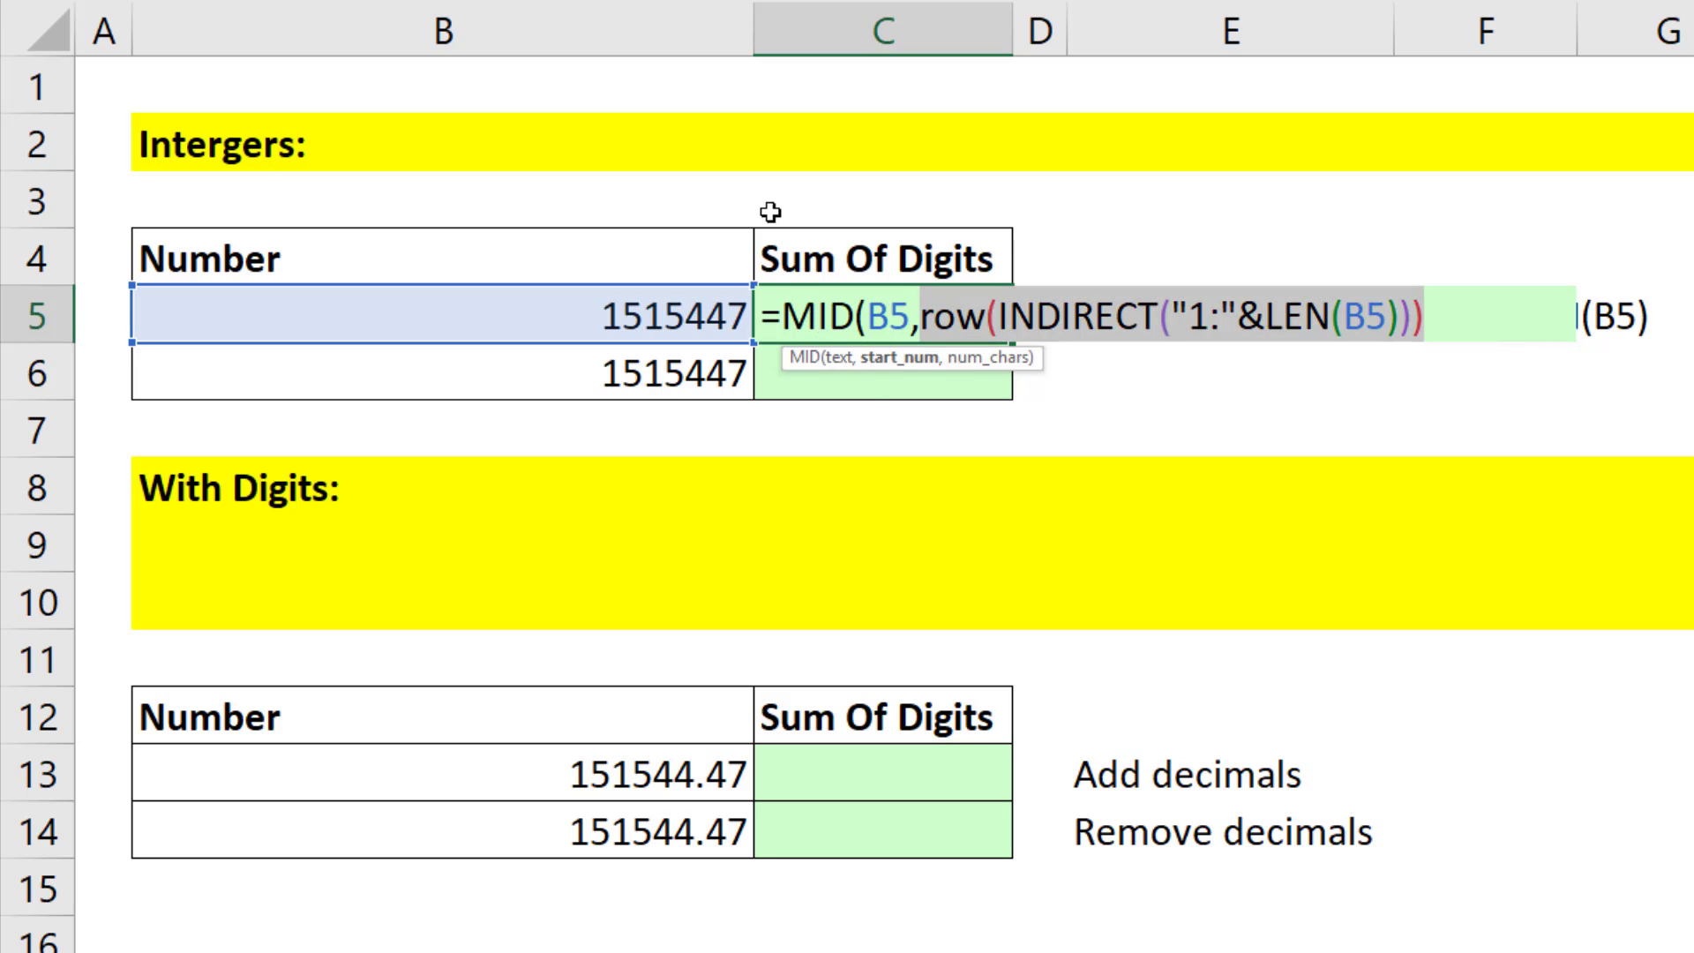
pyautogui.click(1464, 318)
pyautogui.write(',')
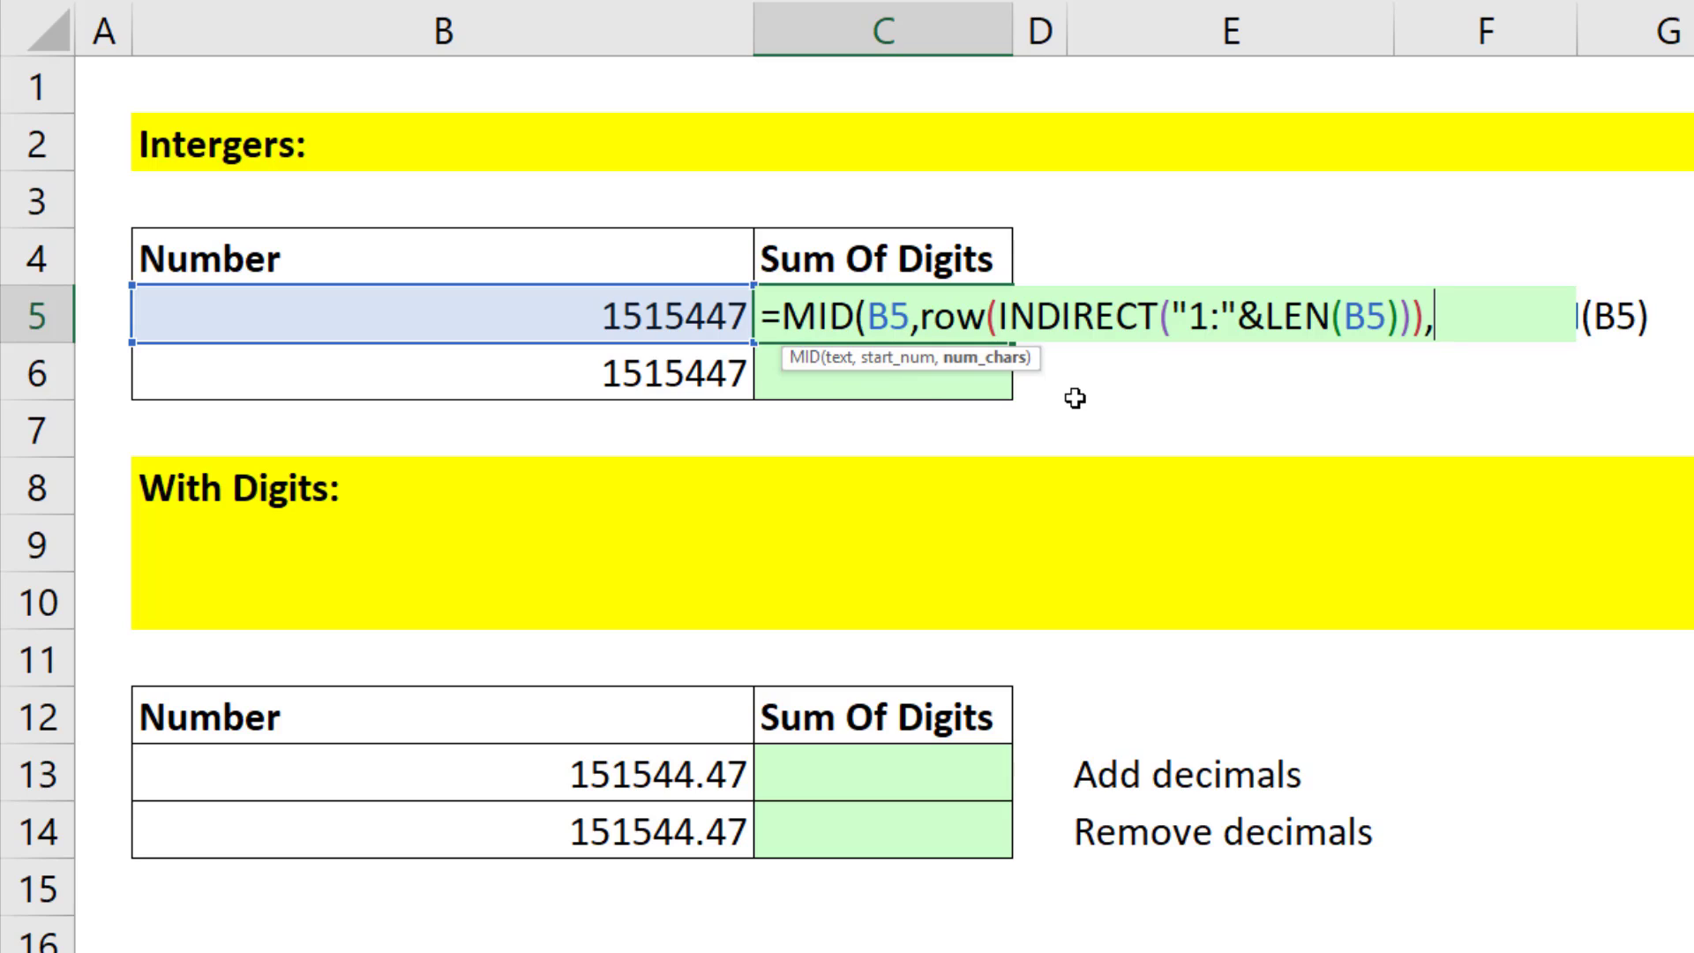
pyautogui.write('1)')
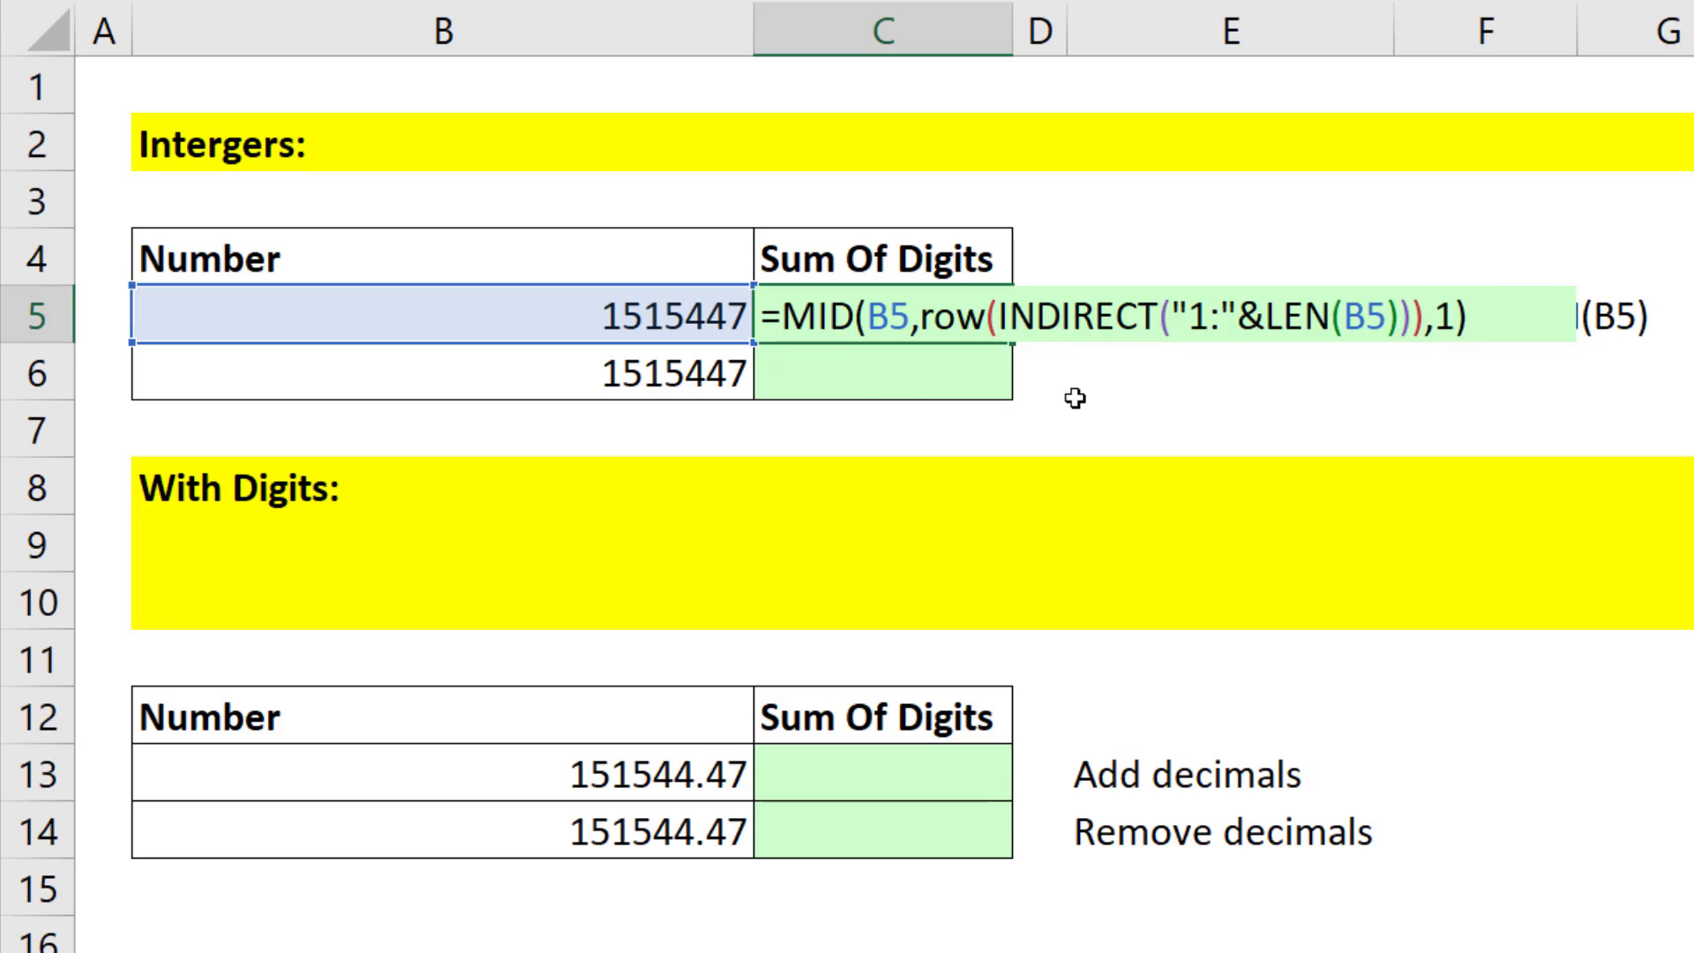
pyautogui.press('F9')
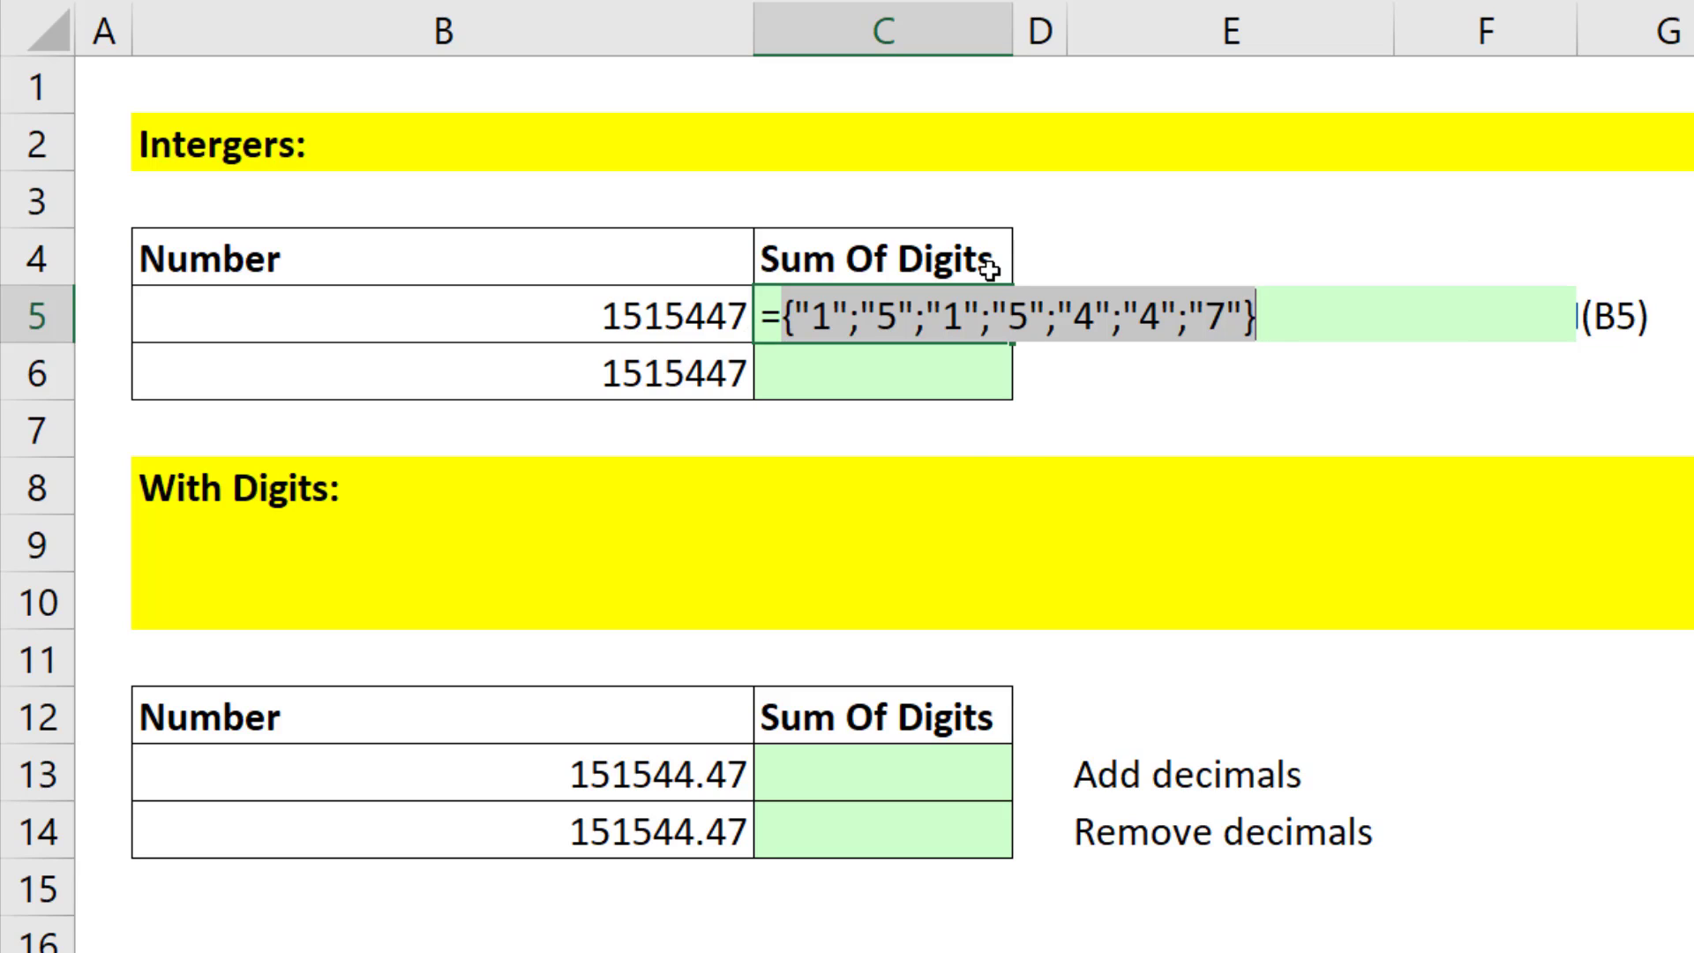
# Step: Add a double minus before MID, checking it yields the numbers {1;5;1;5;4;4;7}
pyautogui.hotkey('ctrl', 'z')
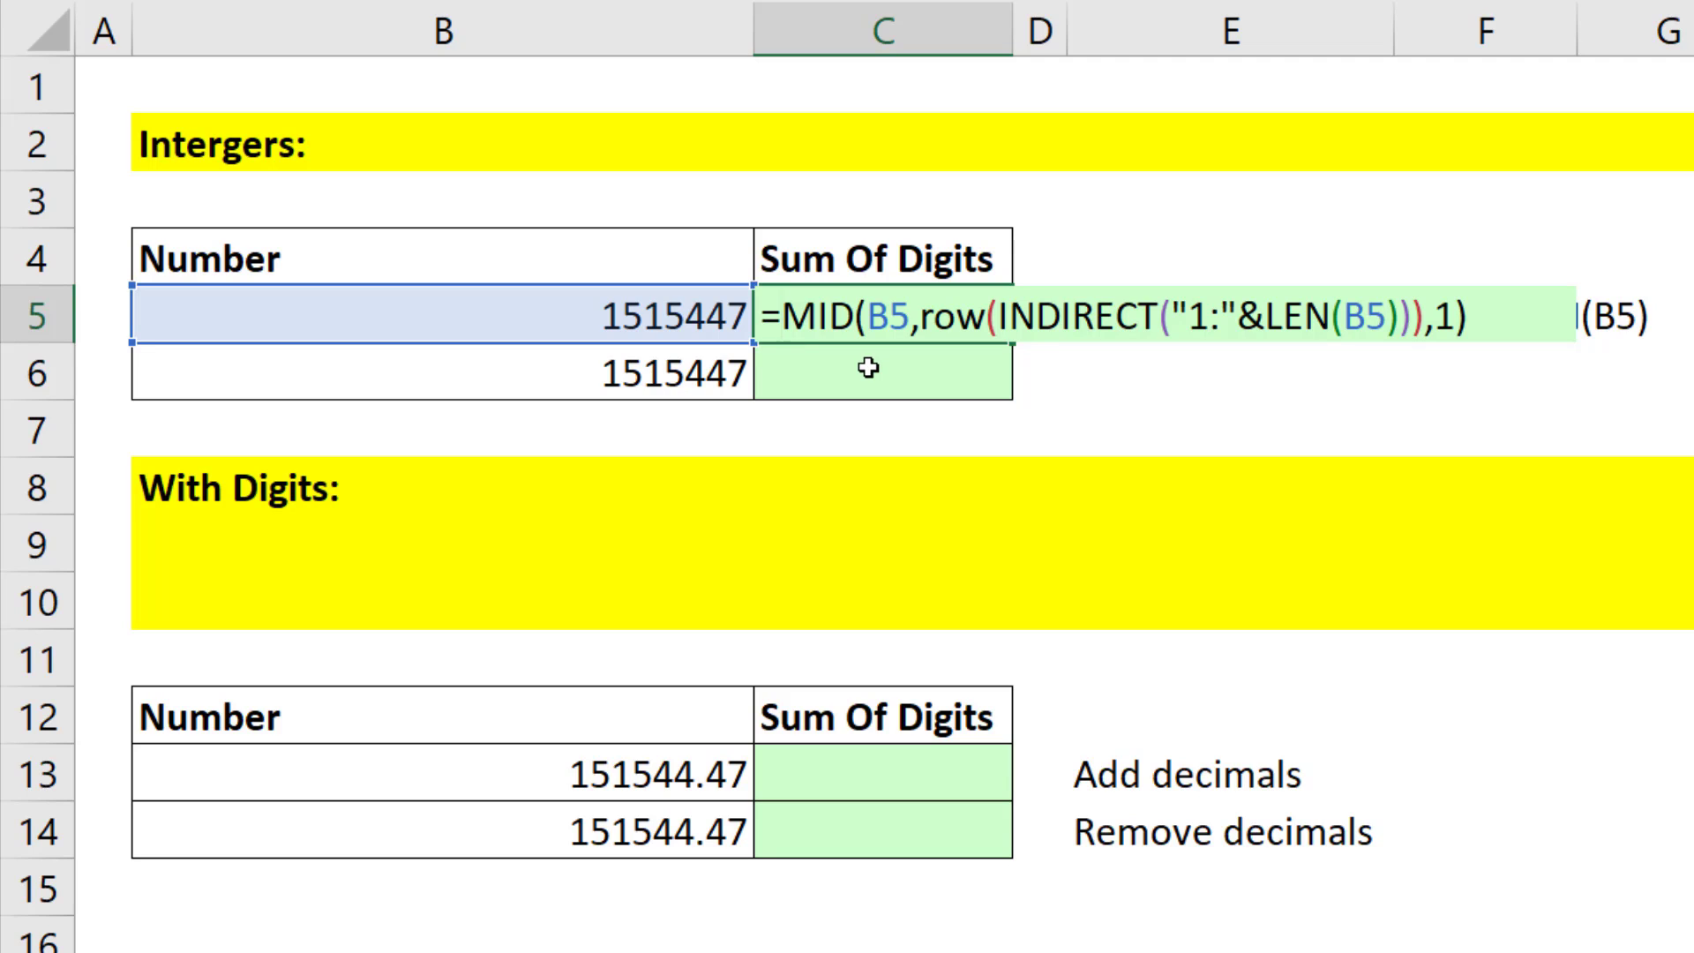
pyautogui.write('--')
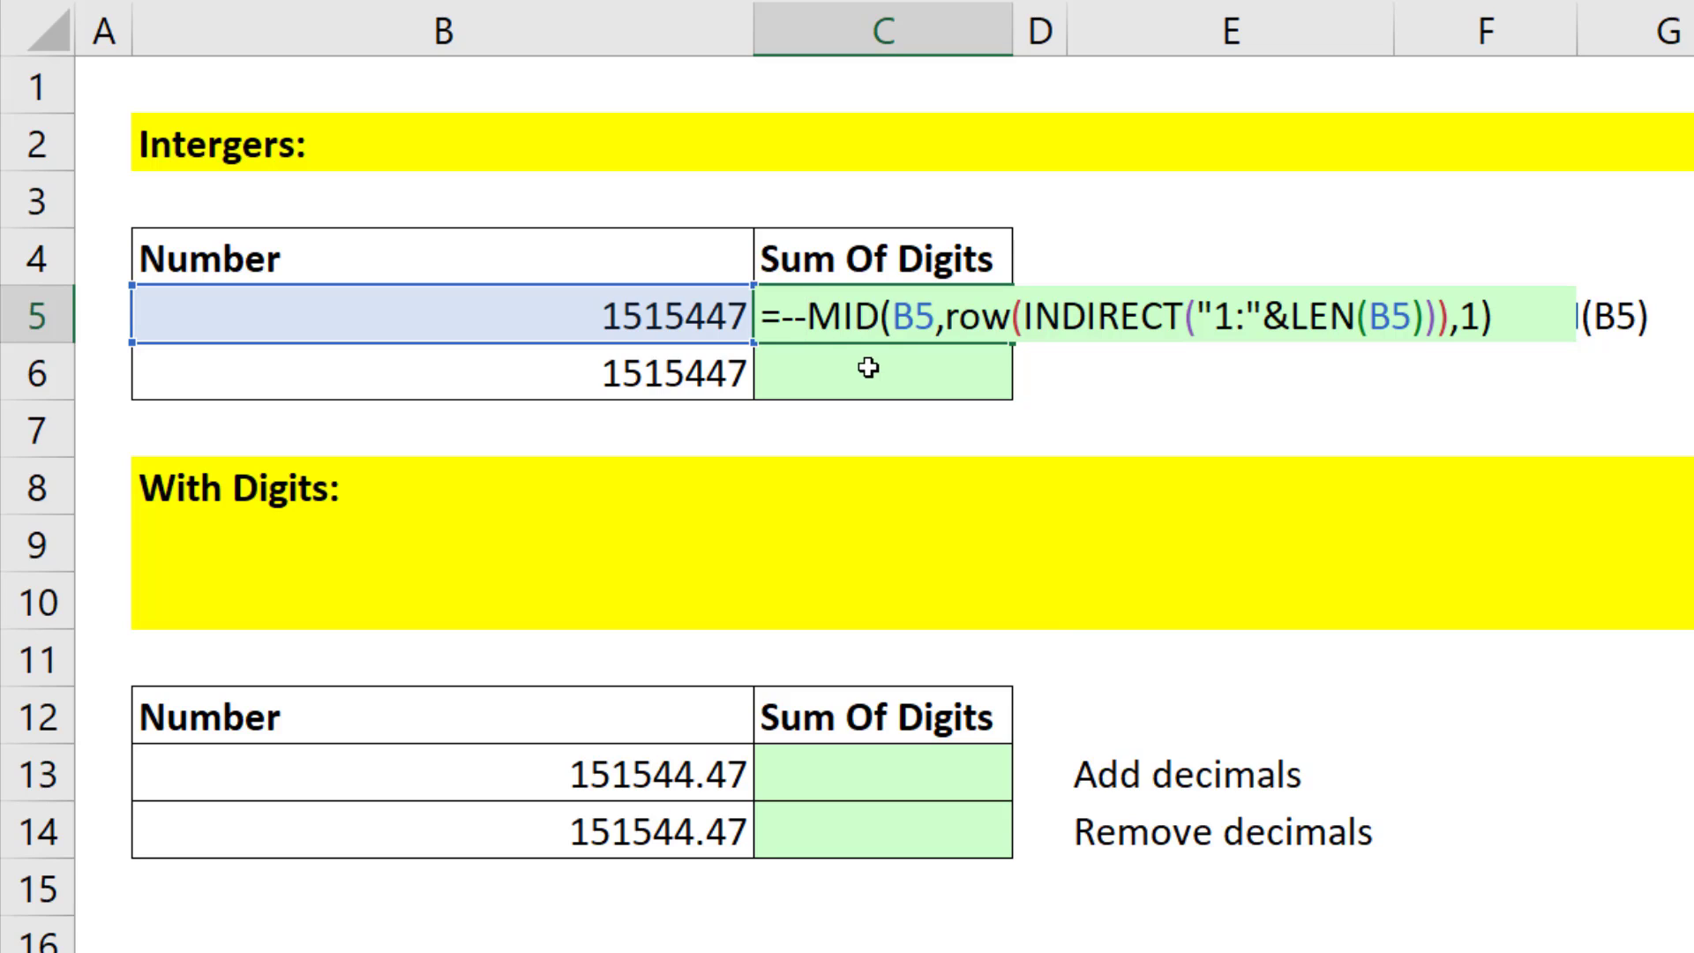
pyautogui.hotkey('shift', 'End')
pyautogui.press('F9')
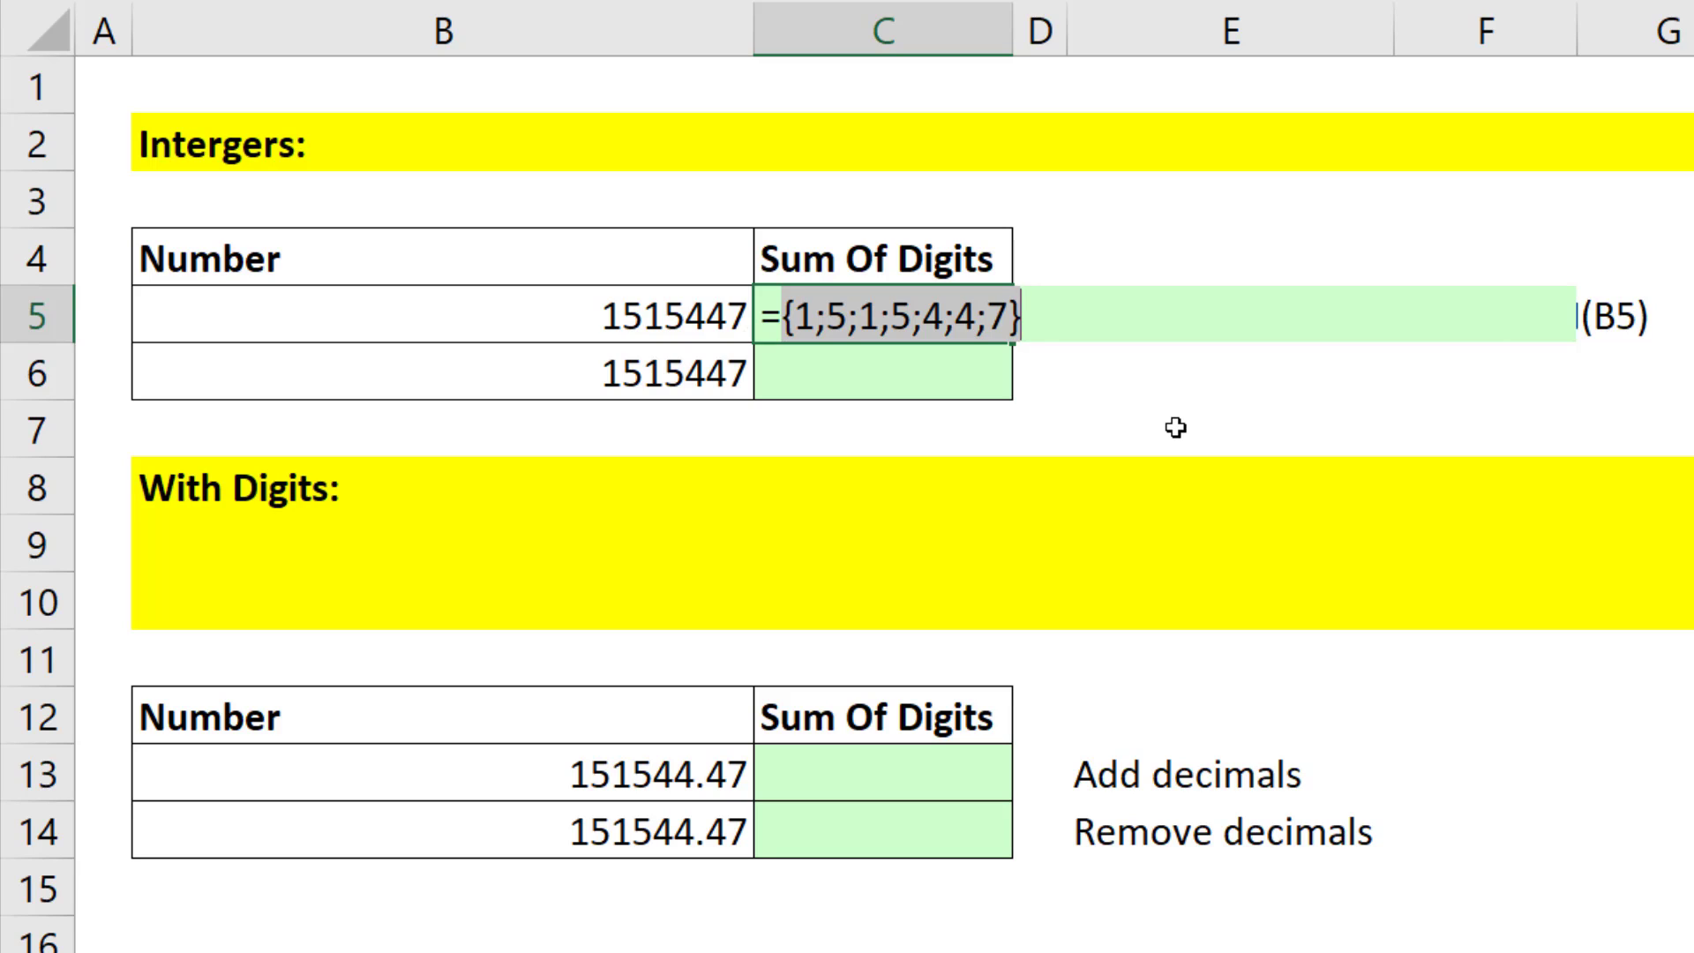
pyautogui.hotkey('ctrl', 'z')
pyautogui.press('Home')
pyautogui.press('Right')
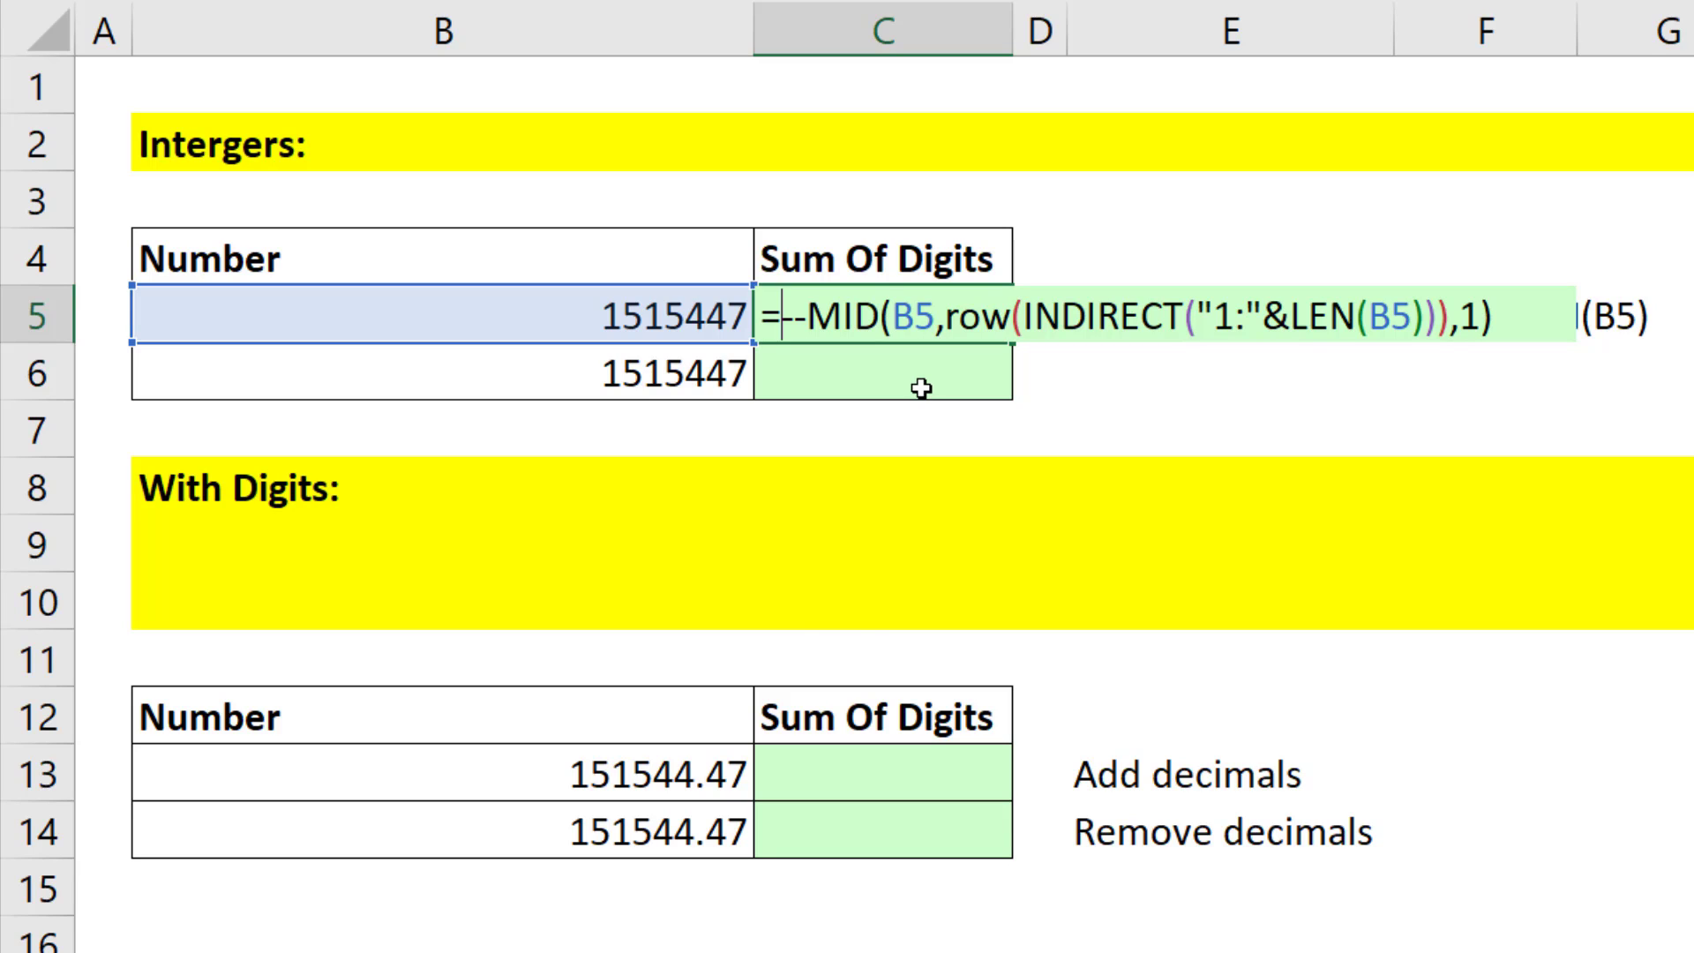
# Step: Wrap the formula in SUMPRODUCT and commit it so C5 returns 27
pyautogui.write('sum')
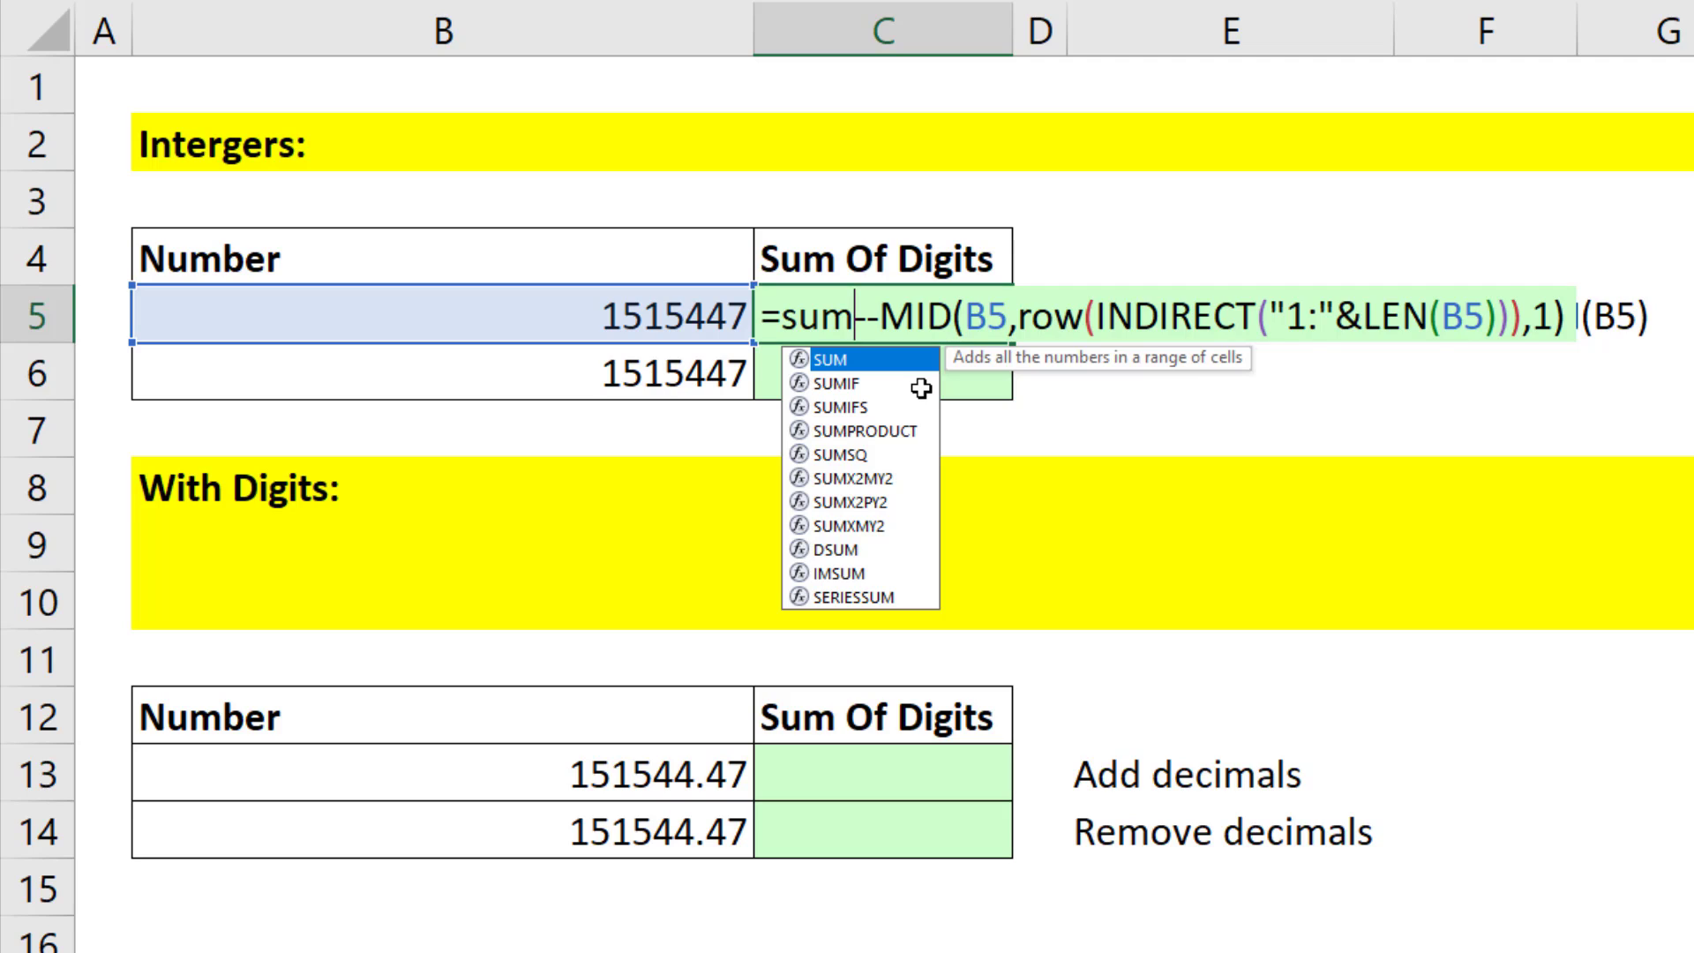
pyautogui.write('p')
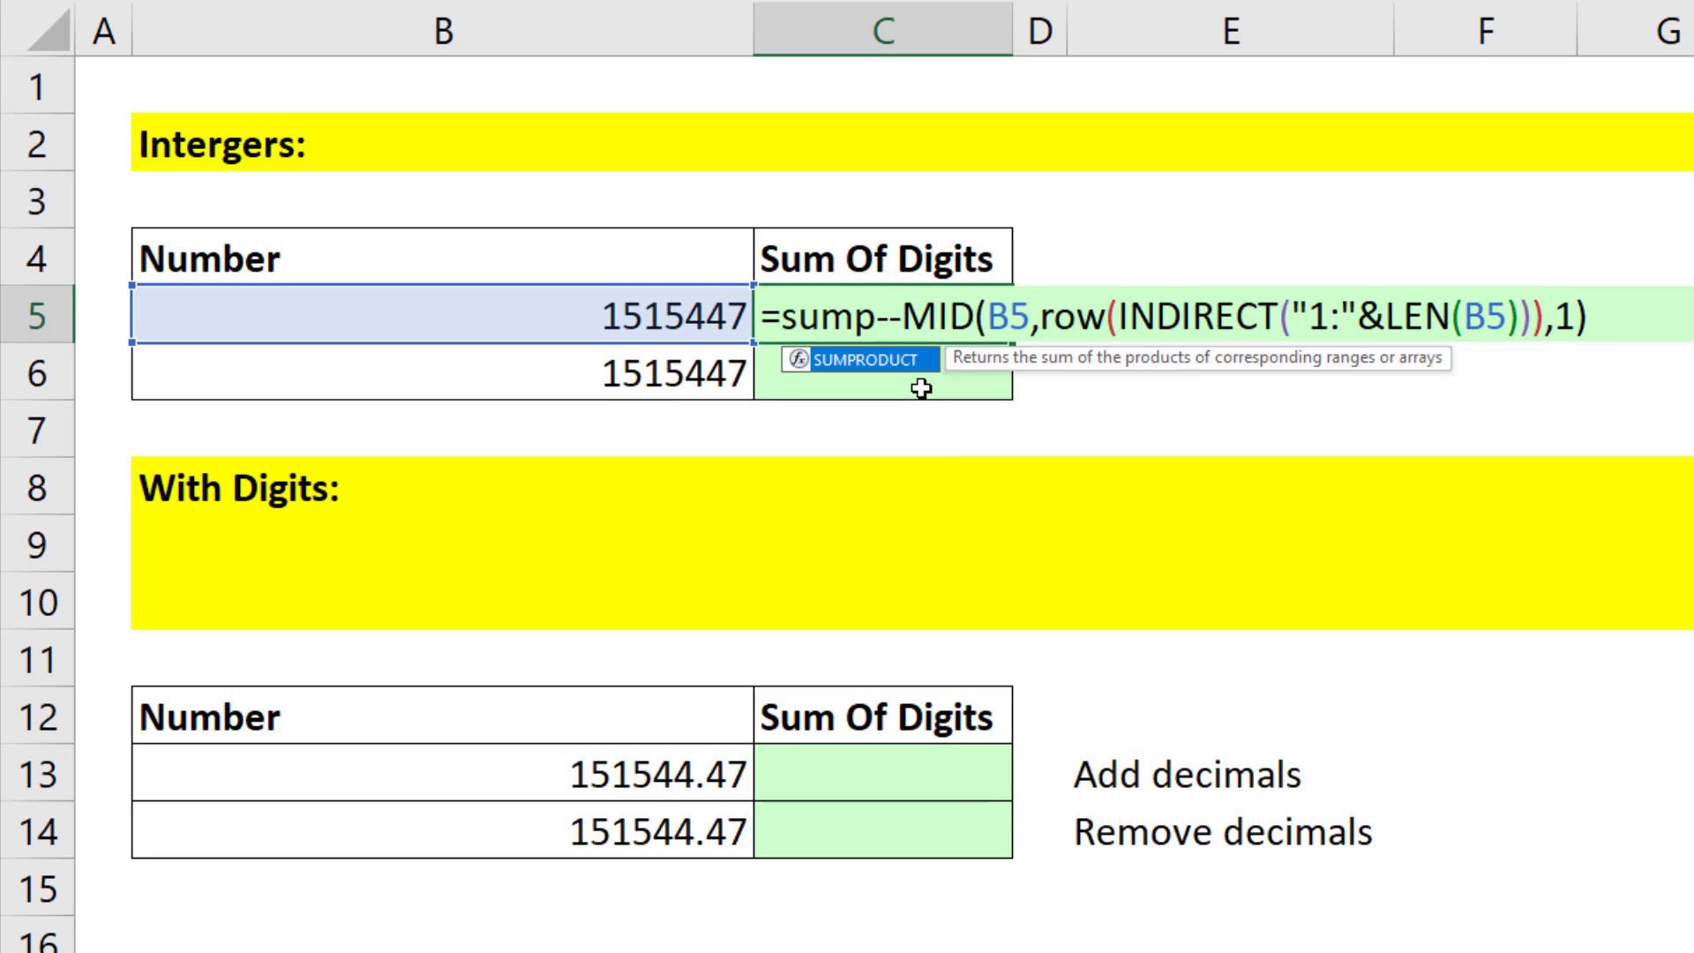
pyautogui.press('Tab')
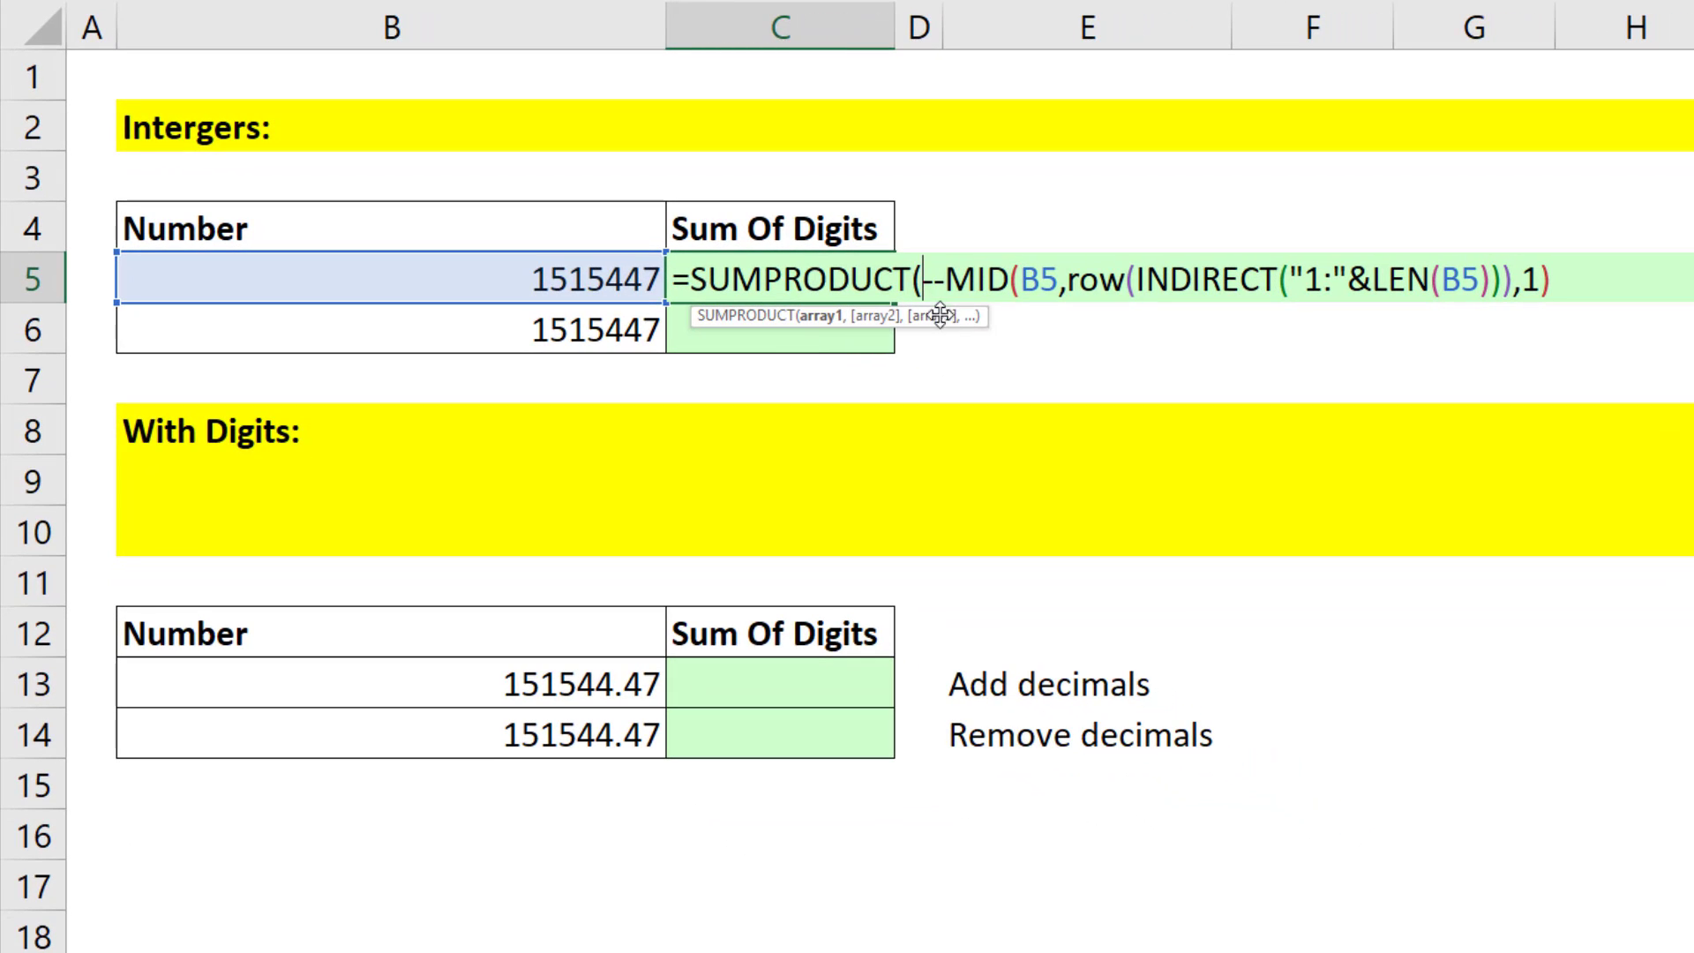
pyautogui.click(1589, 279)
pyautogui.write(')')
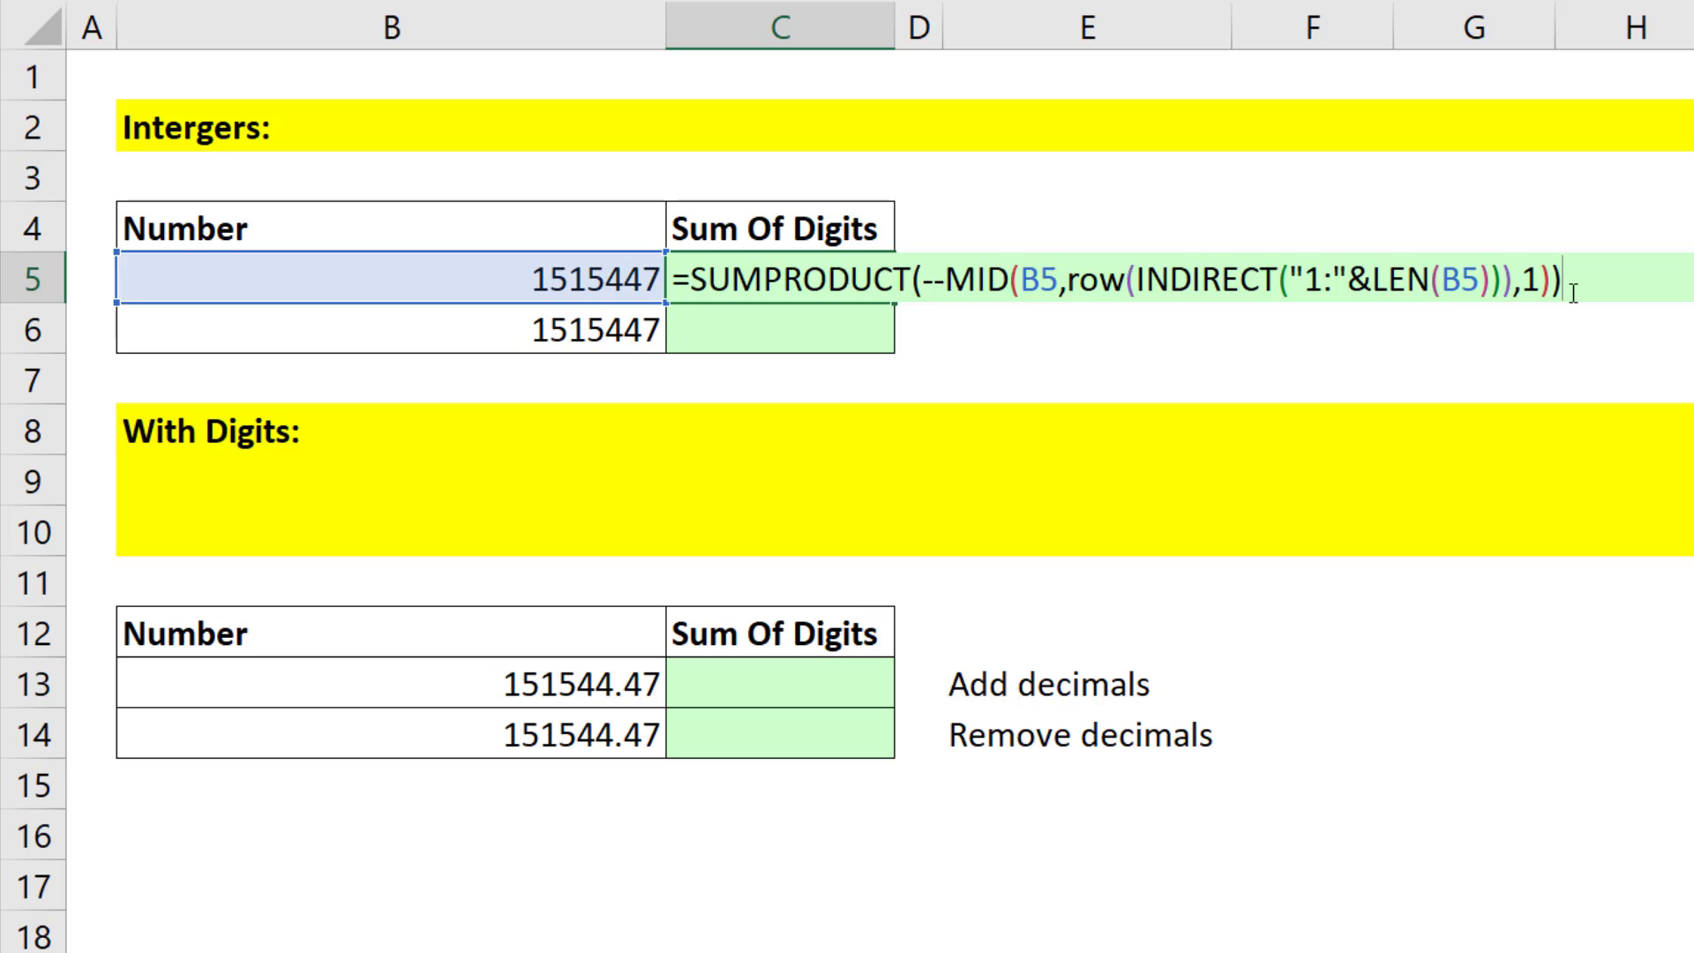
pyautogui.press('Return')
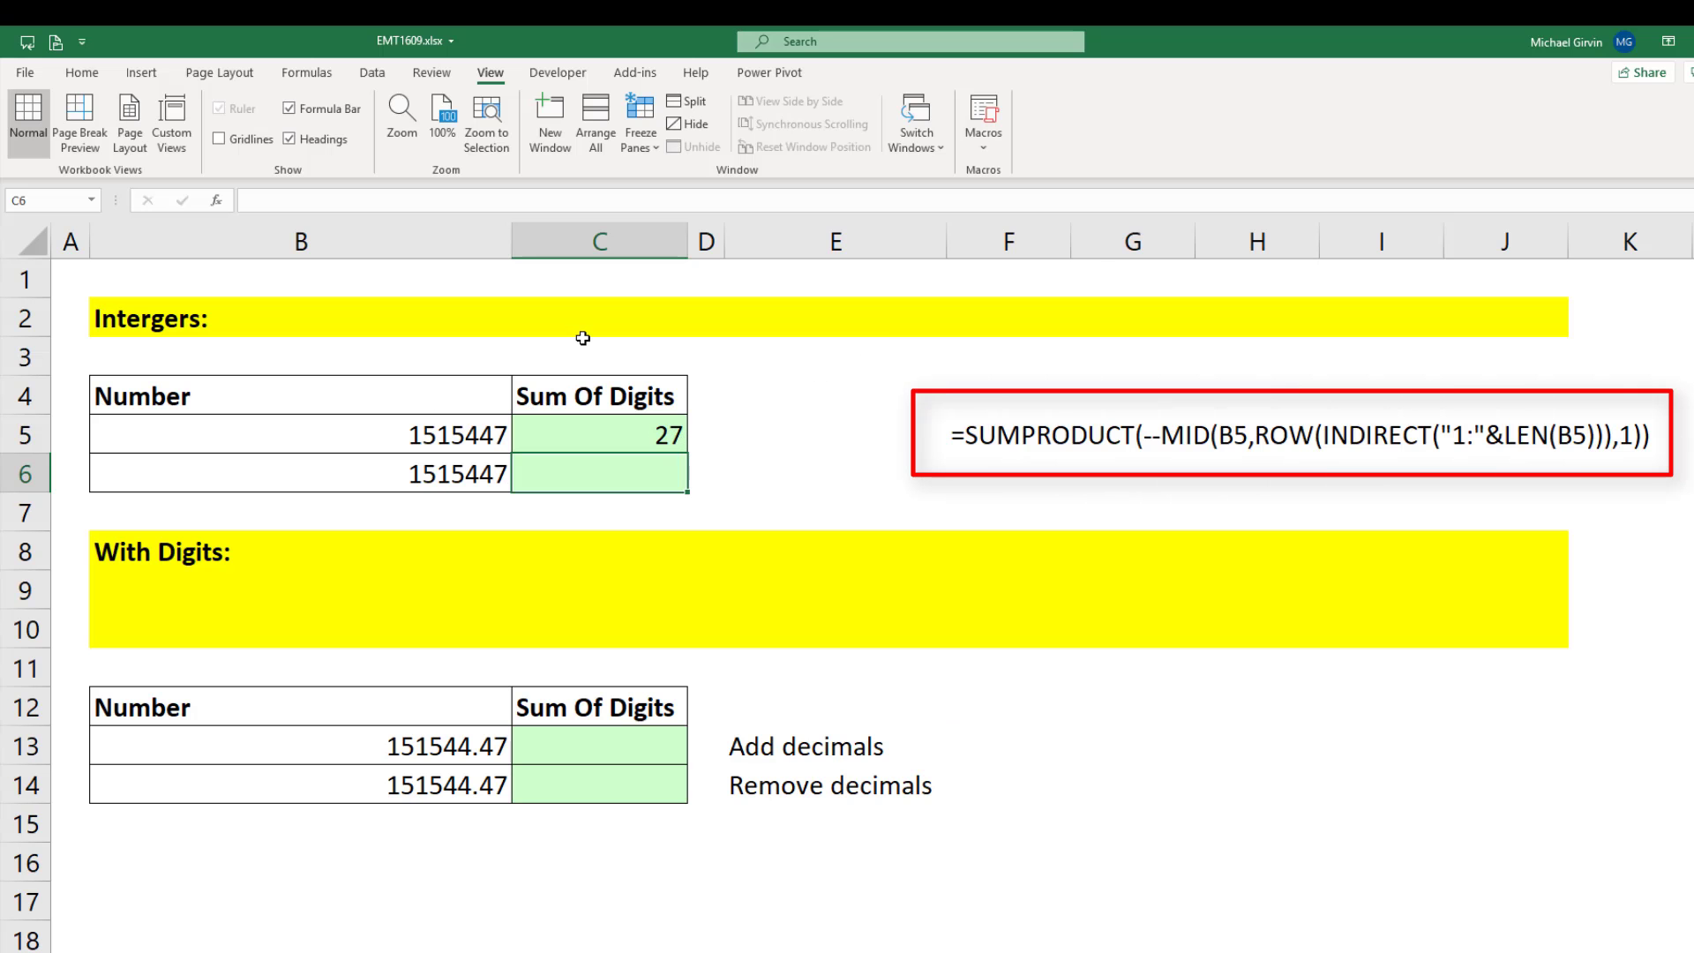
# Step: Fill C5's formula down to C6 and delete the ROW(INDIRECT(...)) start argument in C6's MID
pyautogui.click(652, 437)
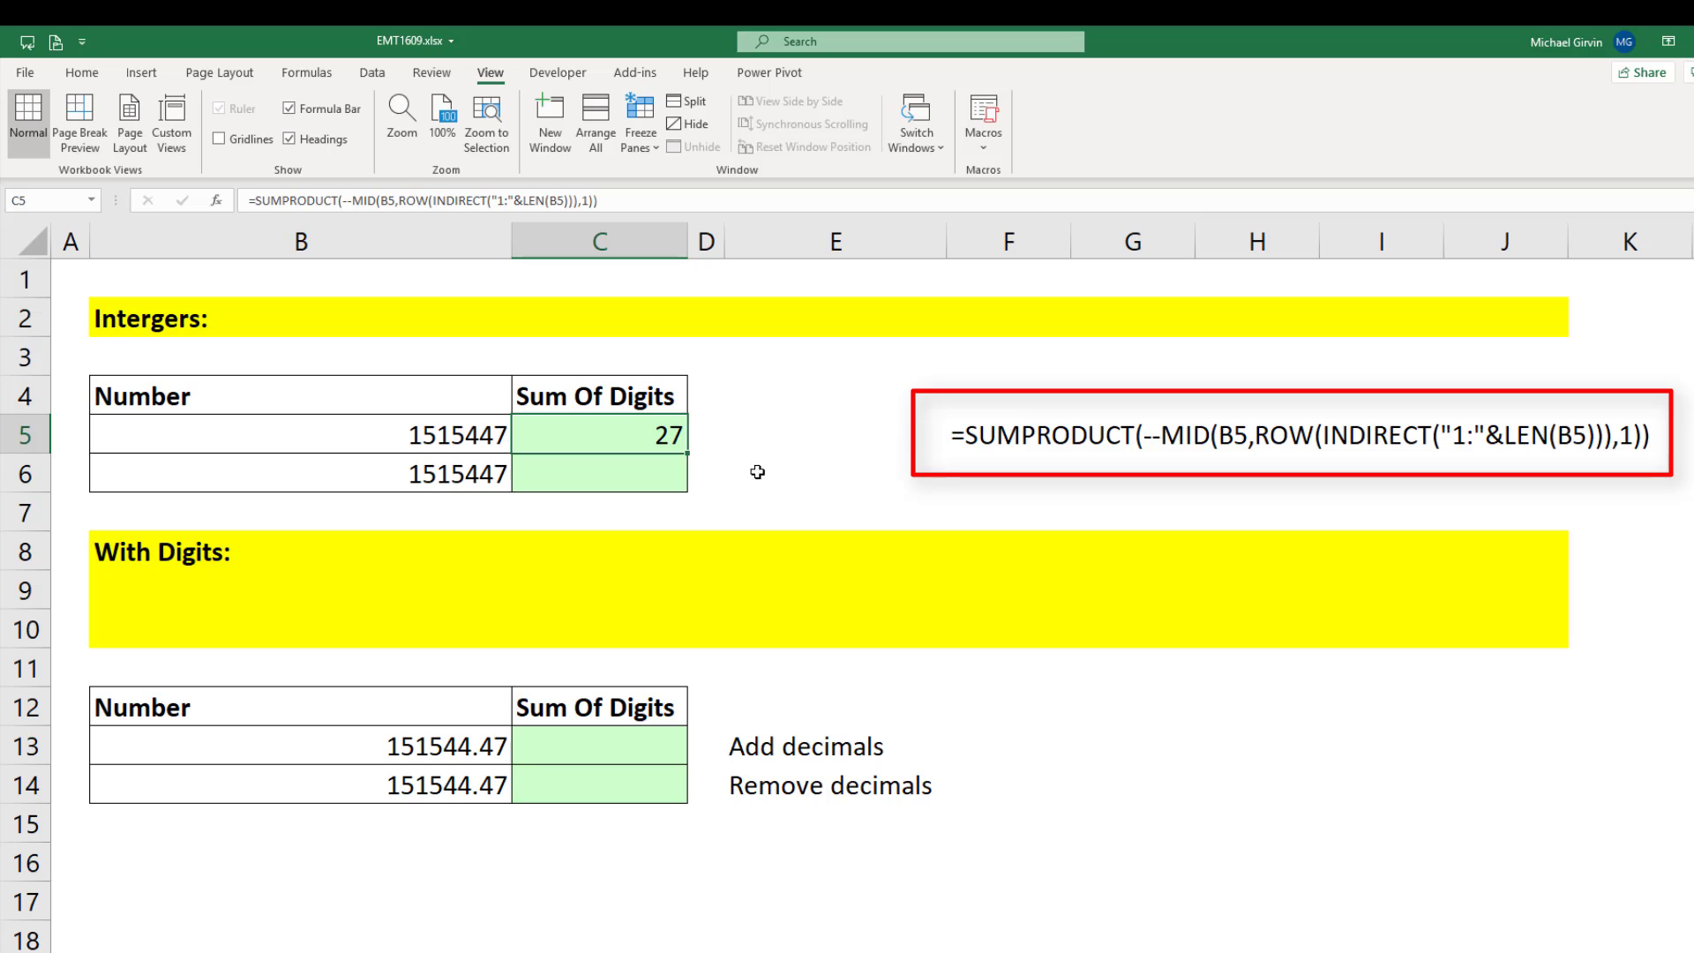
pyautogui.moveTo(691, 454); pyautogui.dragTo(688, 492)
pyautogui.click(685, 485)
pyautogui.press('F2')
pyautogui.click(781, 476)
pyautogui.click(806, 502)
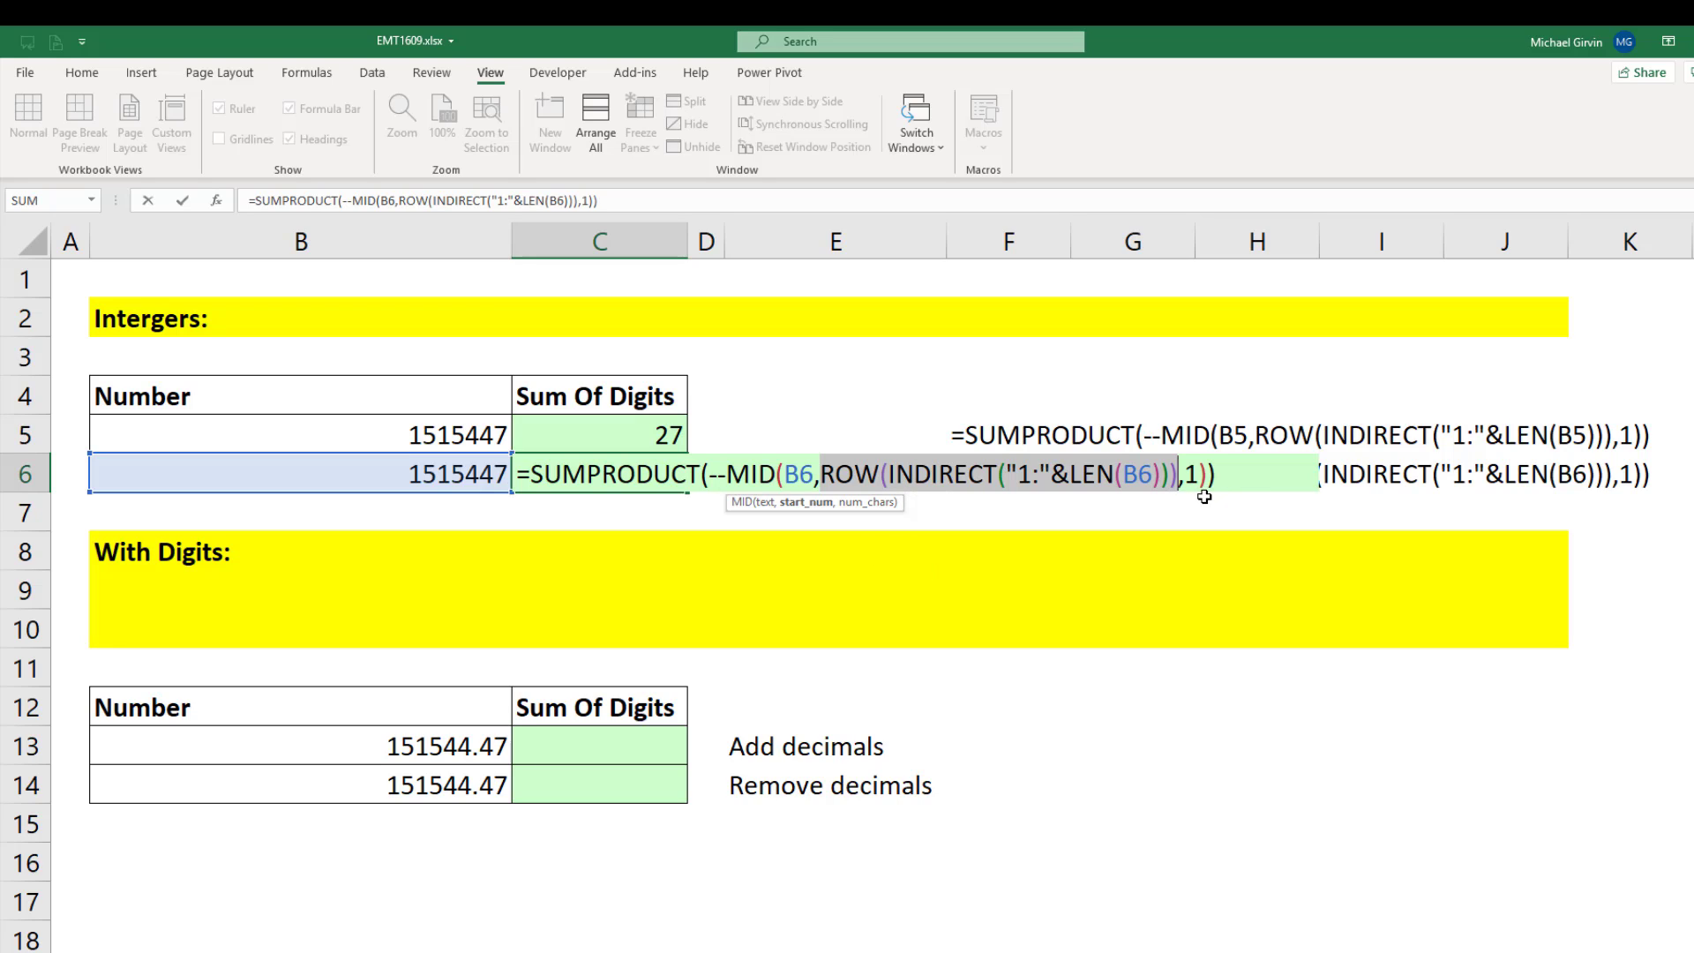
pyautogui.press('Delete')
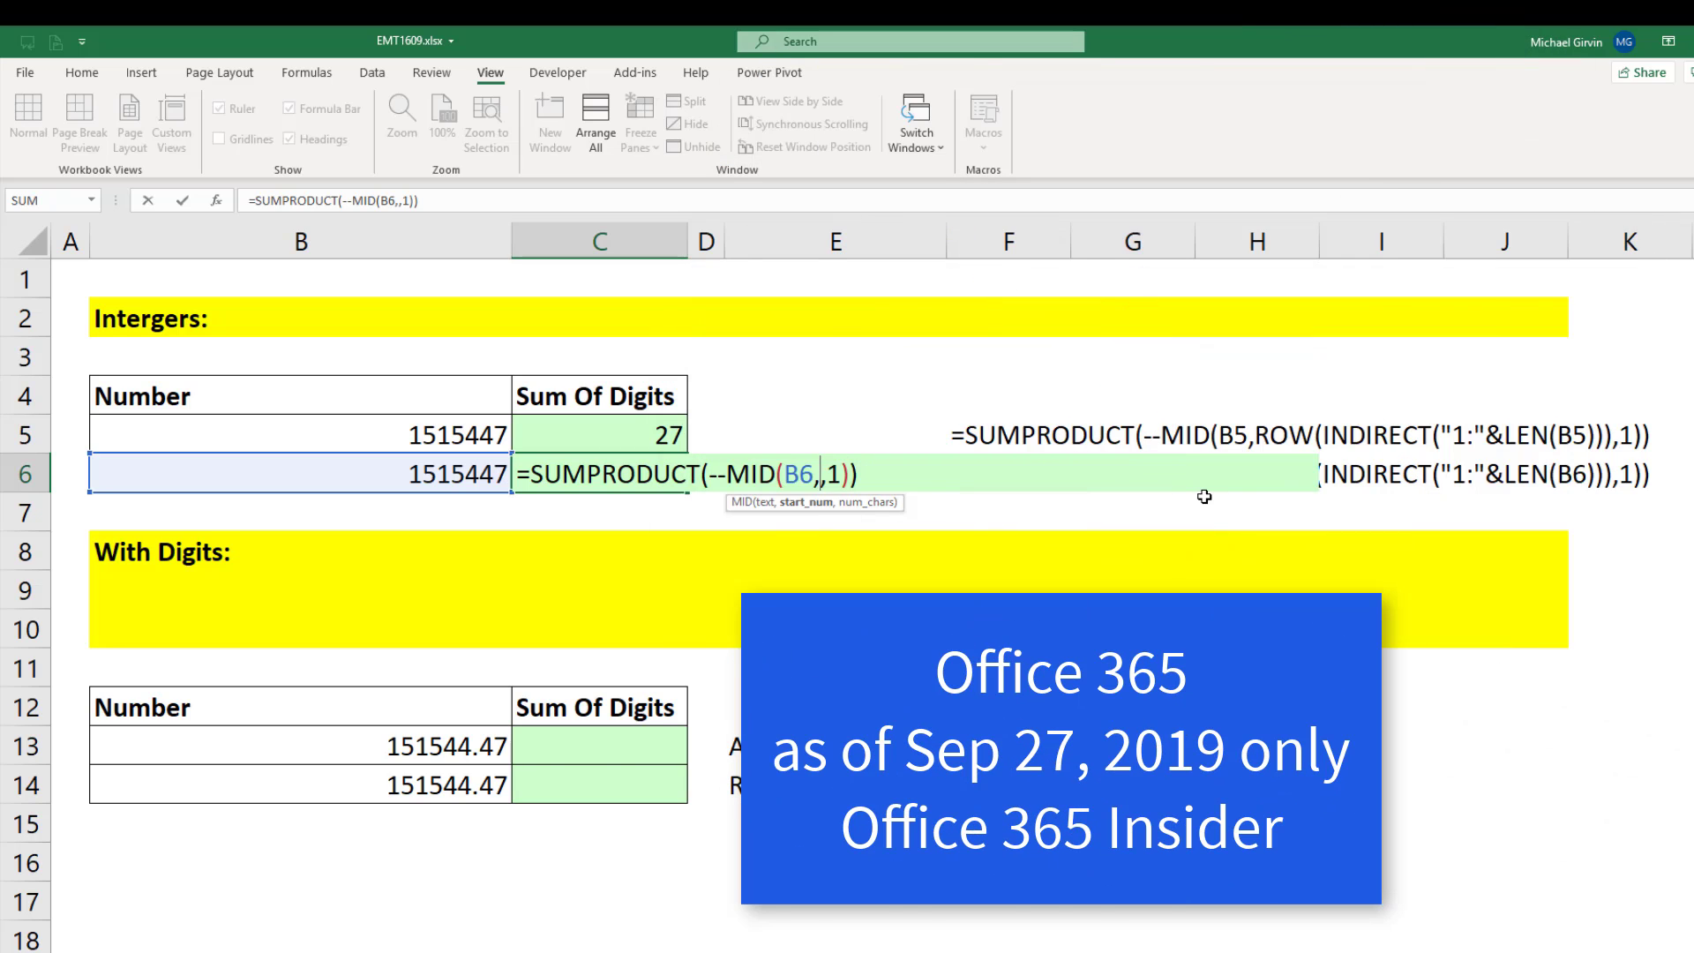
# Step: Use SEQUENCE(LEN(B6)) as C6's MID start argument, preview the array, and commit it so it returns 27
pyautogui.write('seq')
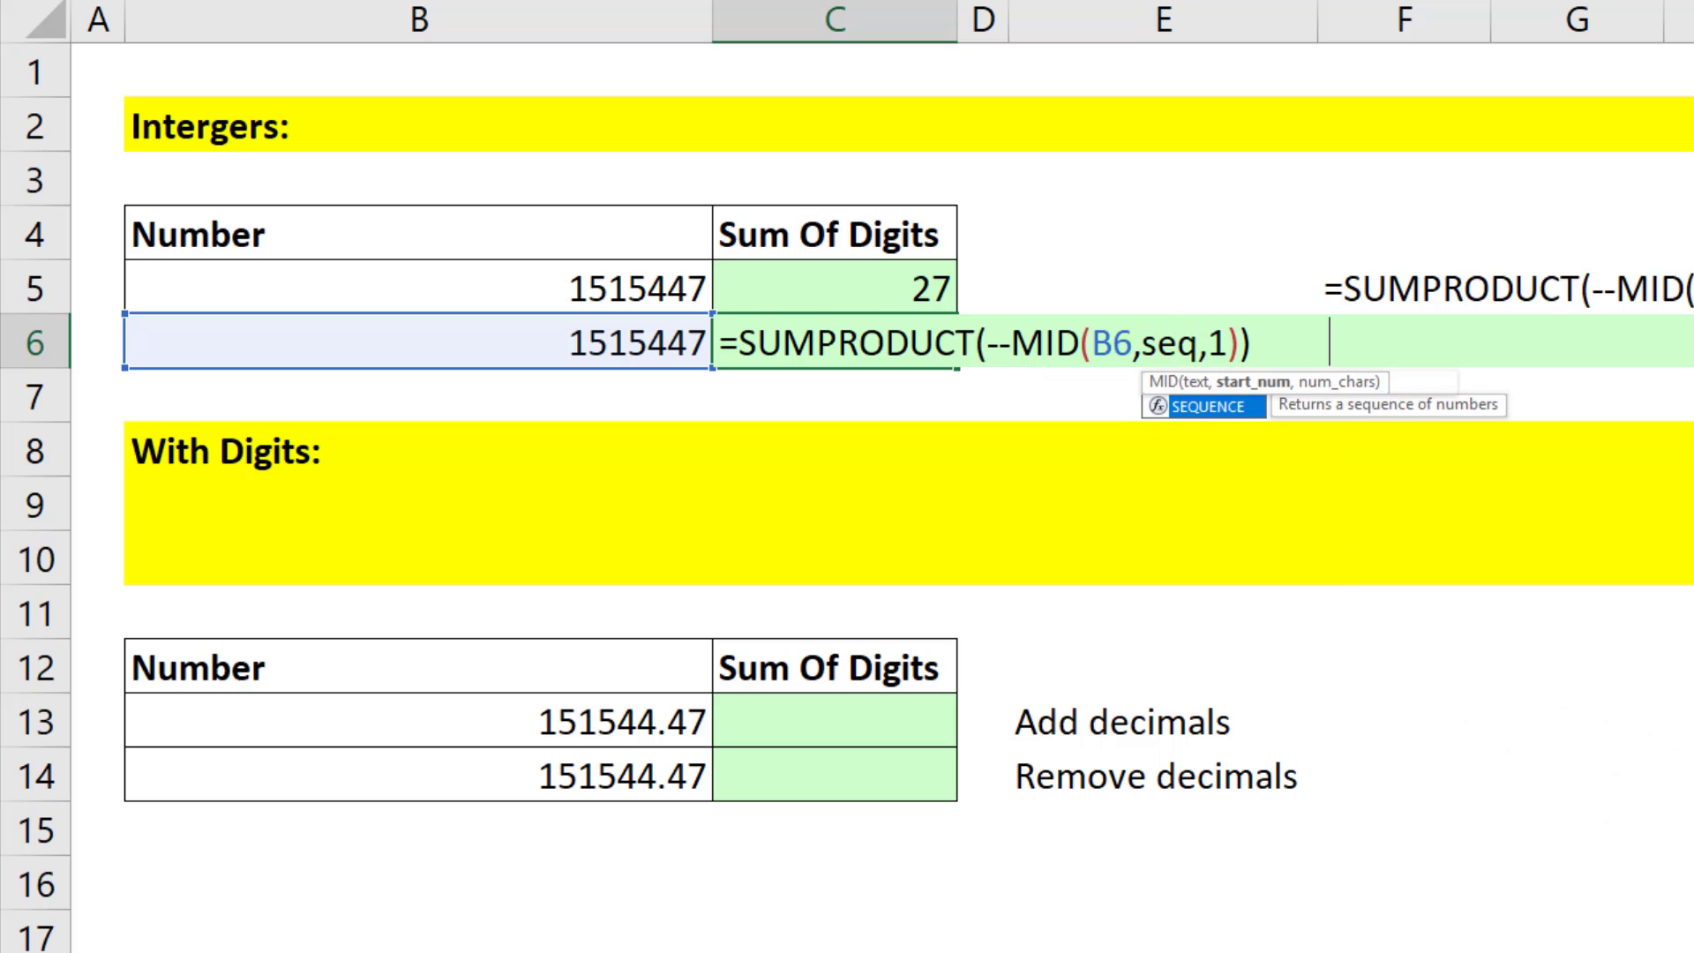
pyautogui.press('Tab')
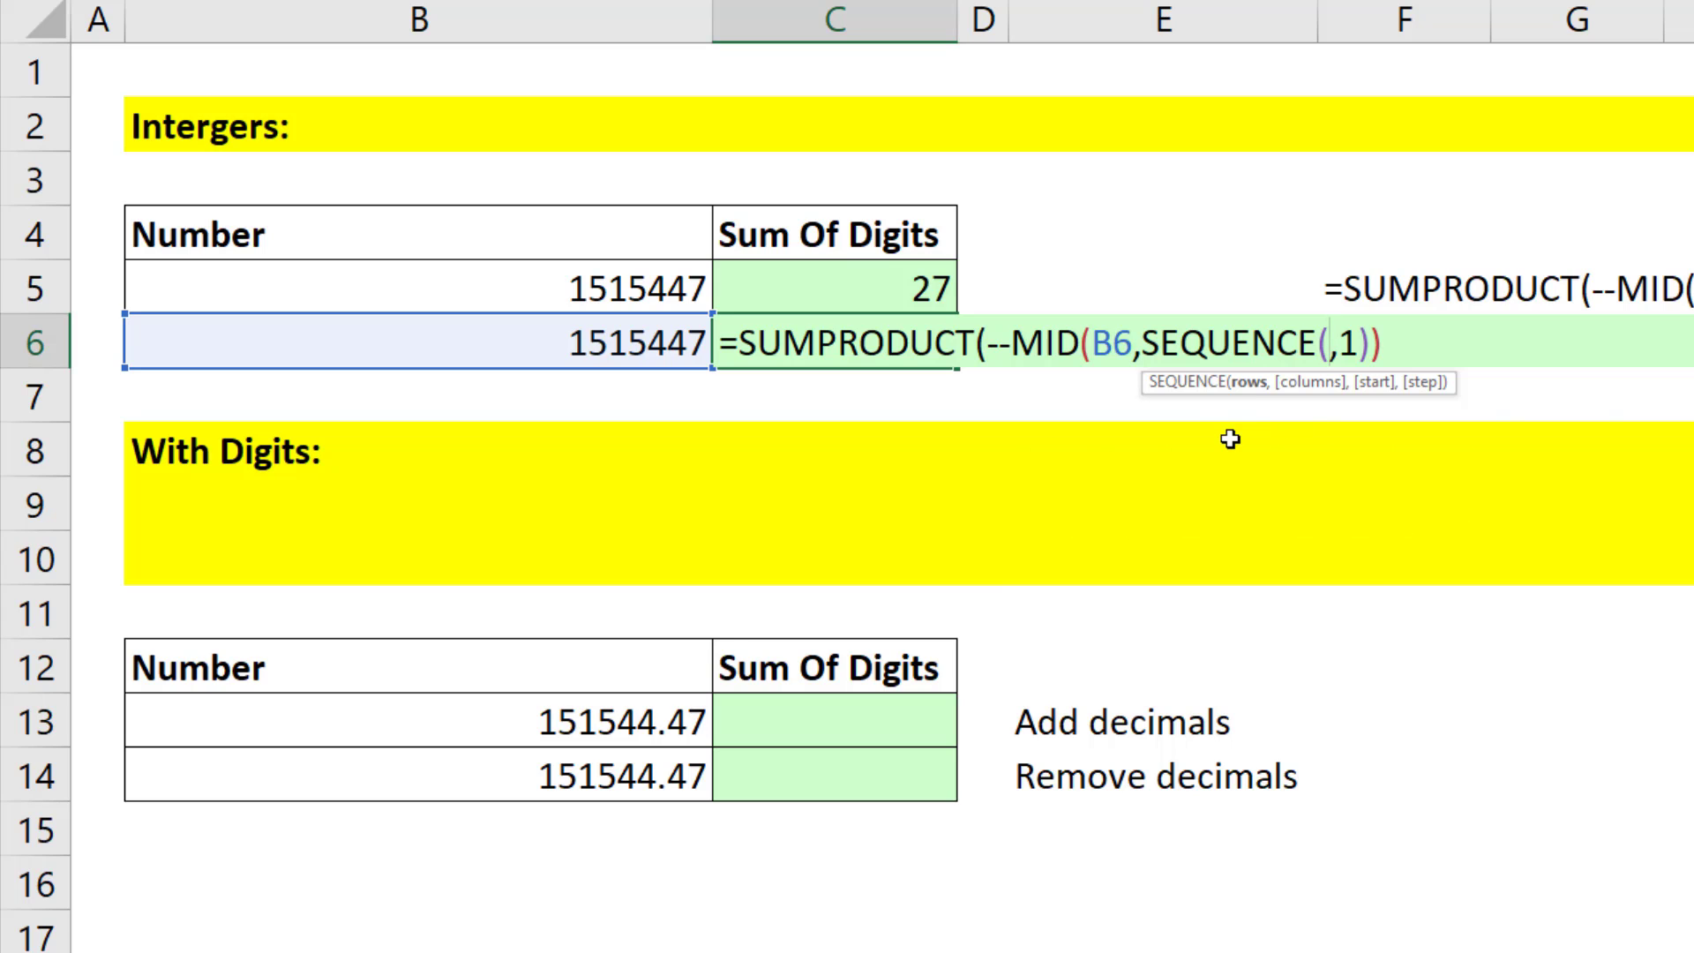
pyautogui.write('len')
pyautogui.press('Tab')
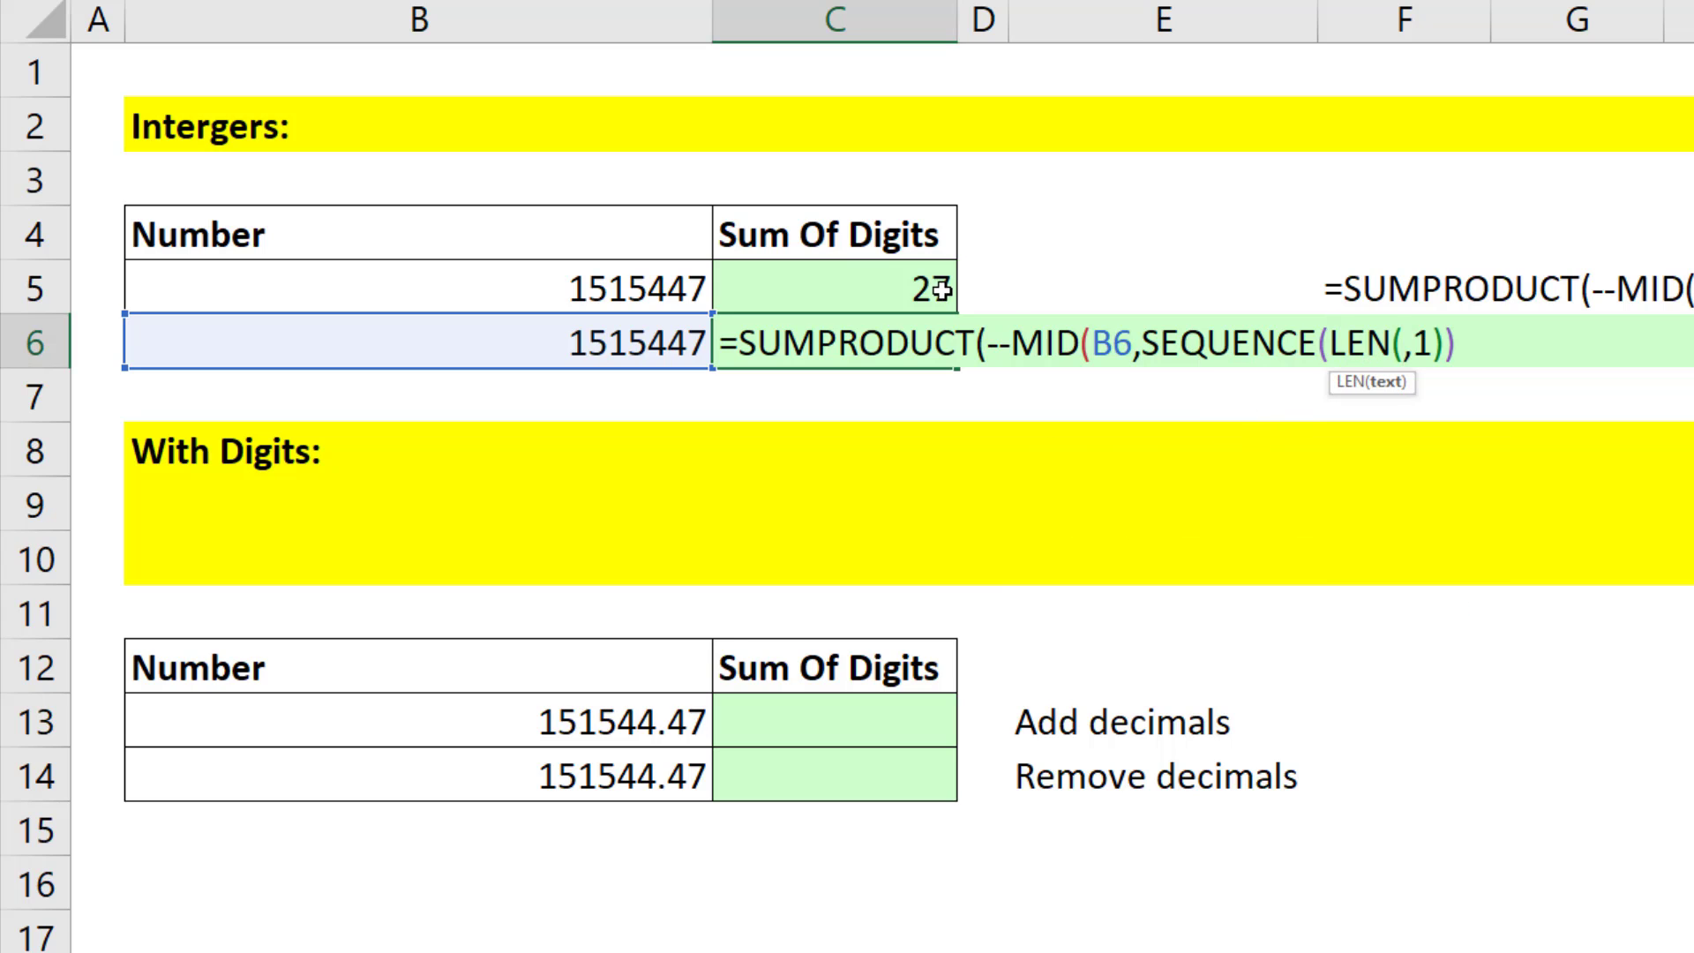
pyautogui.click(622, 327)
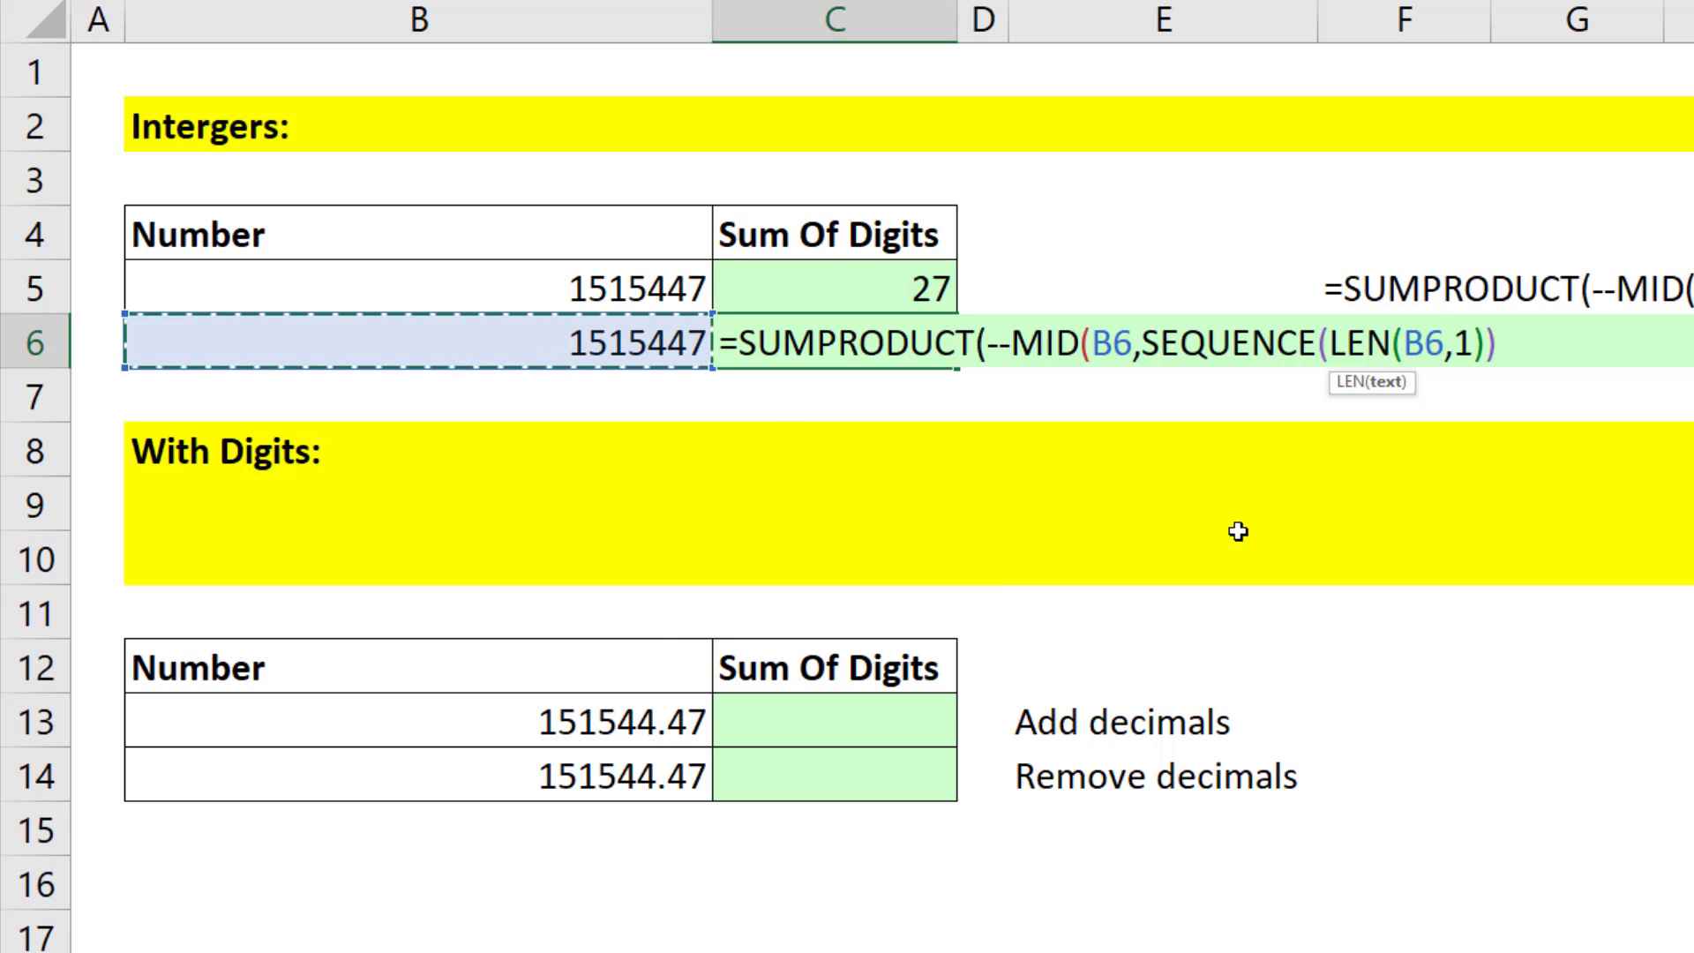
pyautogui.write(')')
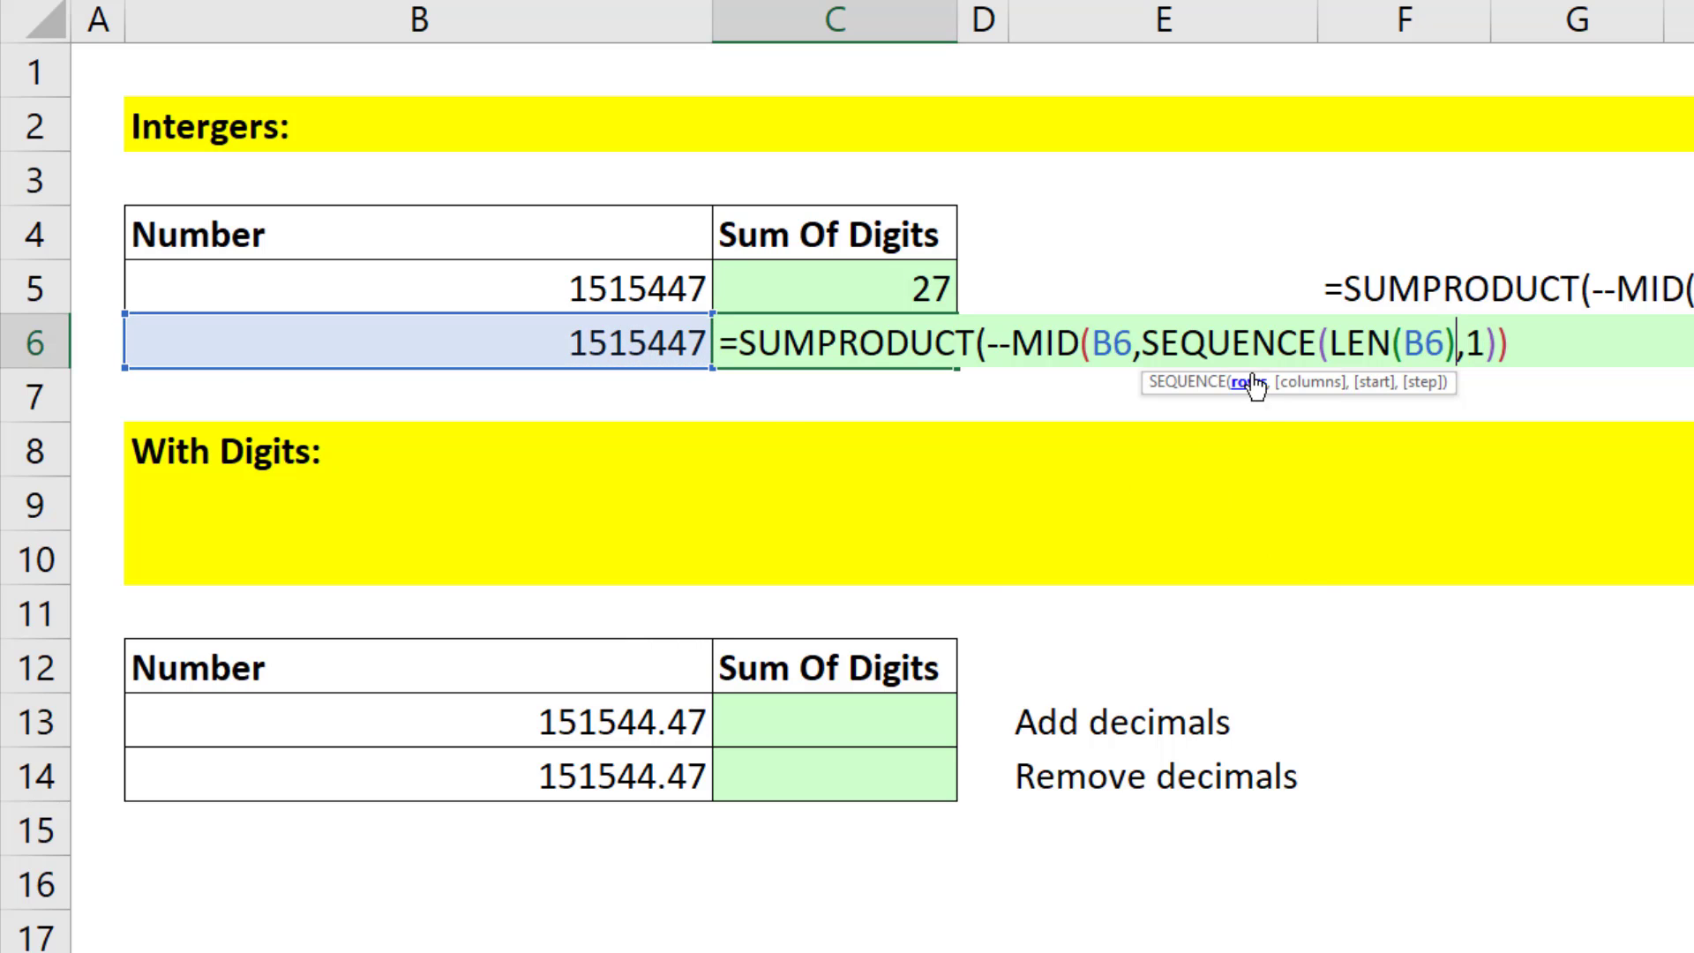
pyautogui.press('Delete')
pyautogui.write('),')
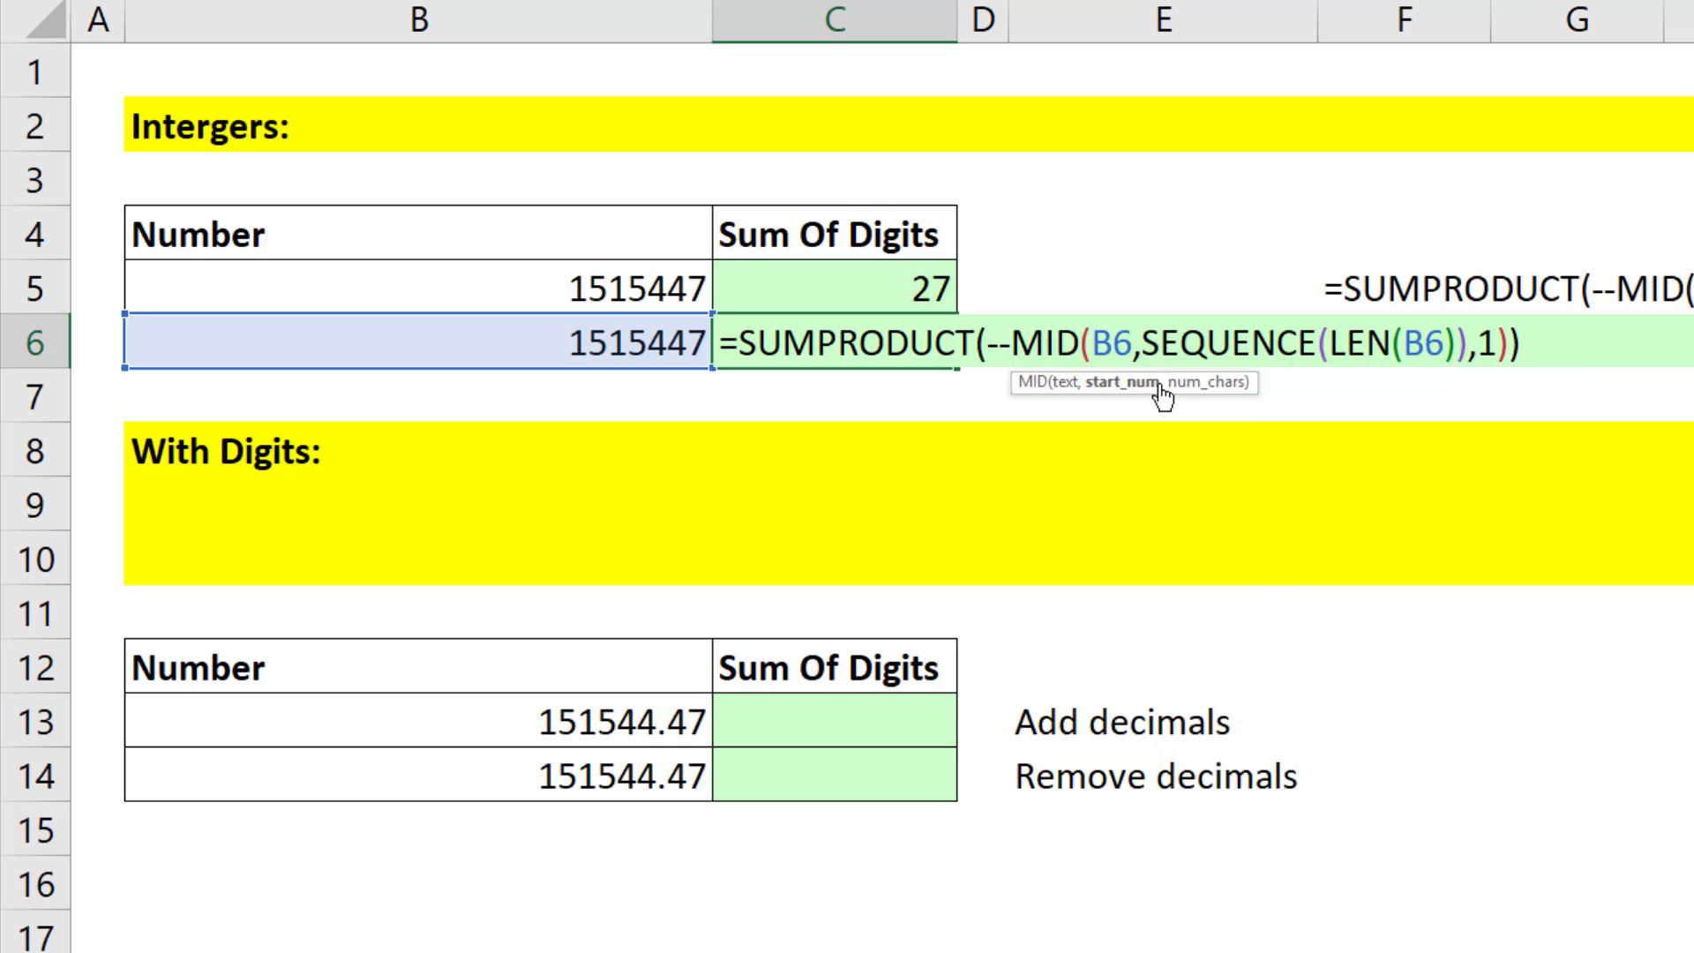
pyautogui.click(1149, 388)
pyautogui.press('F9')
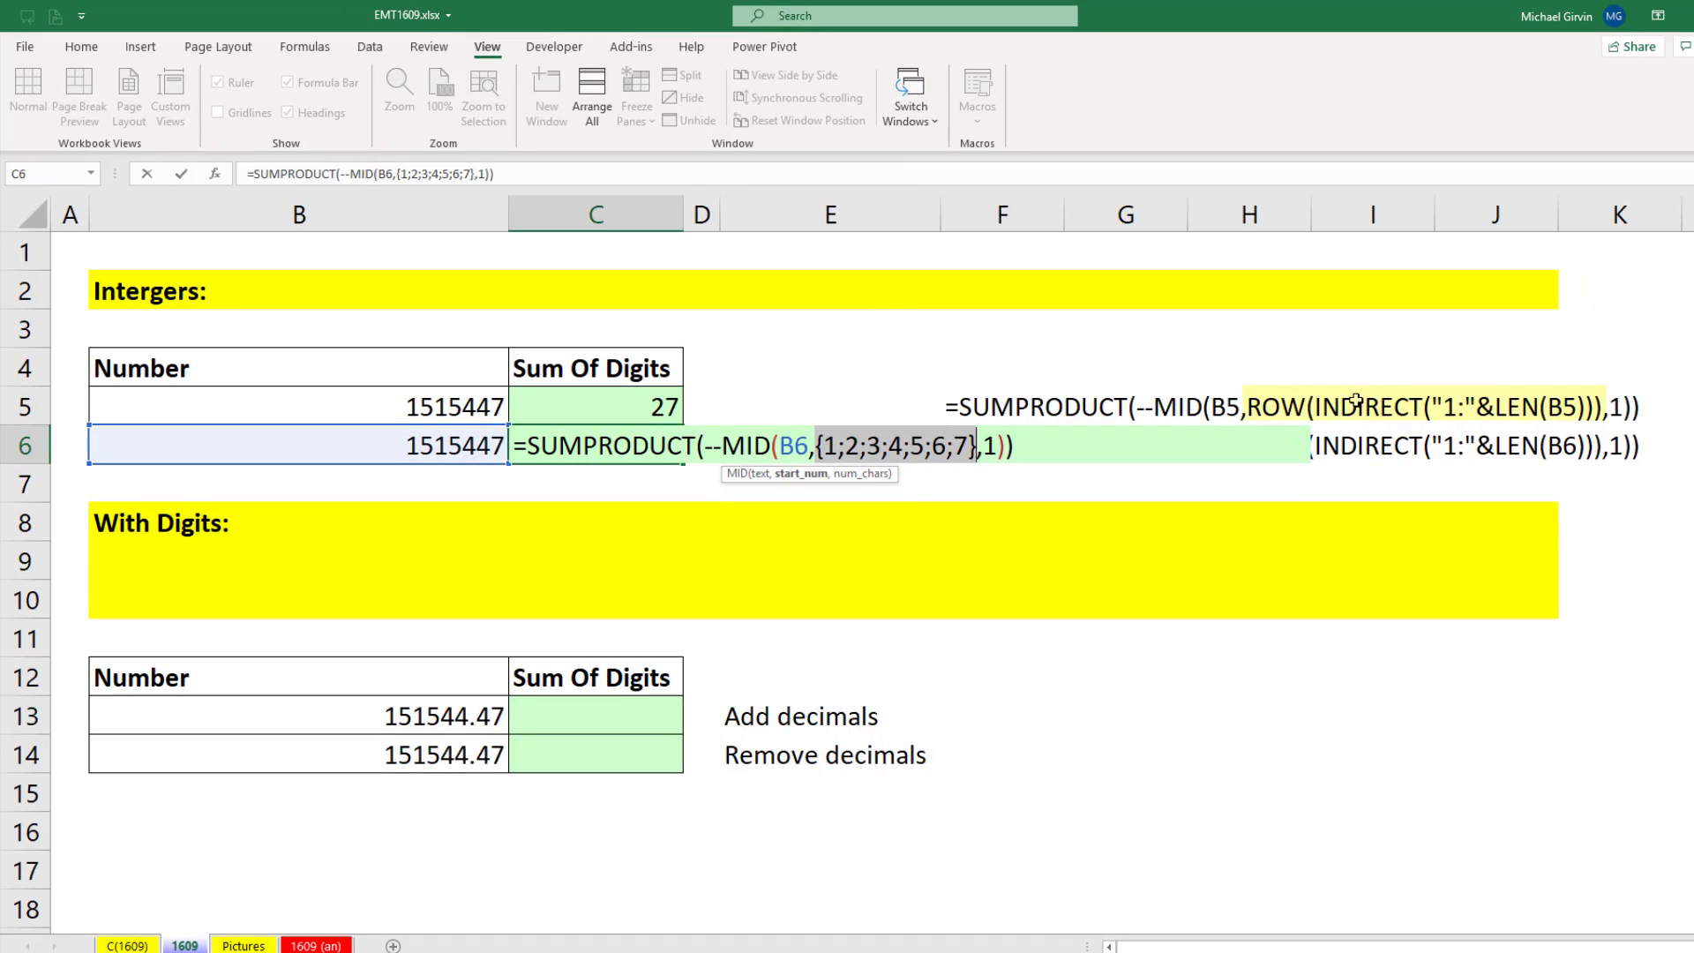
pyautogui.hotkey('ctrl', 'z')
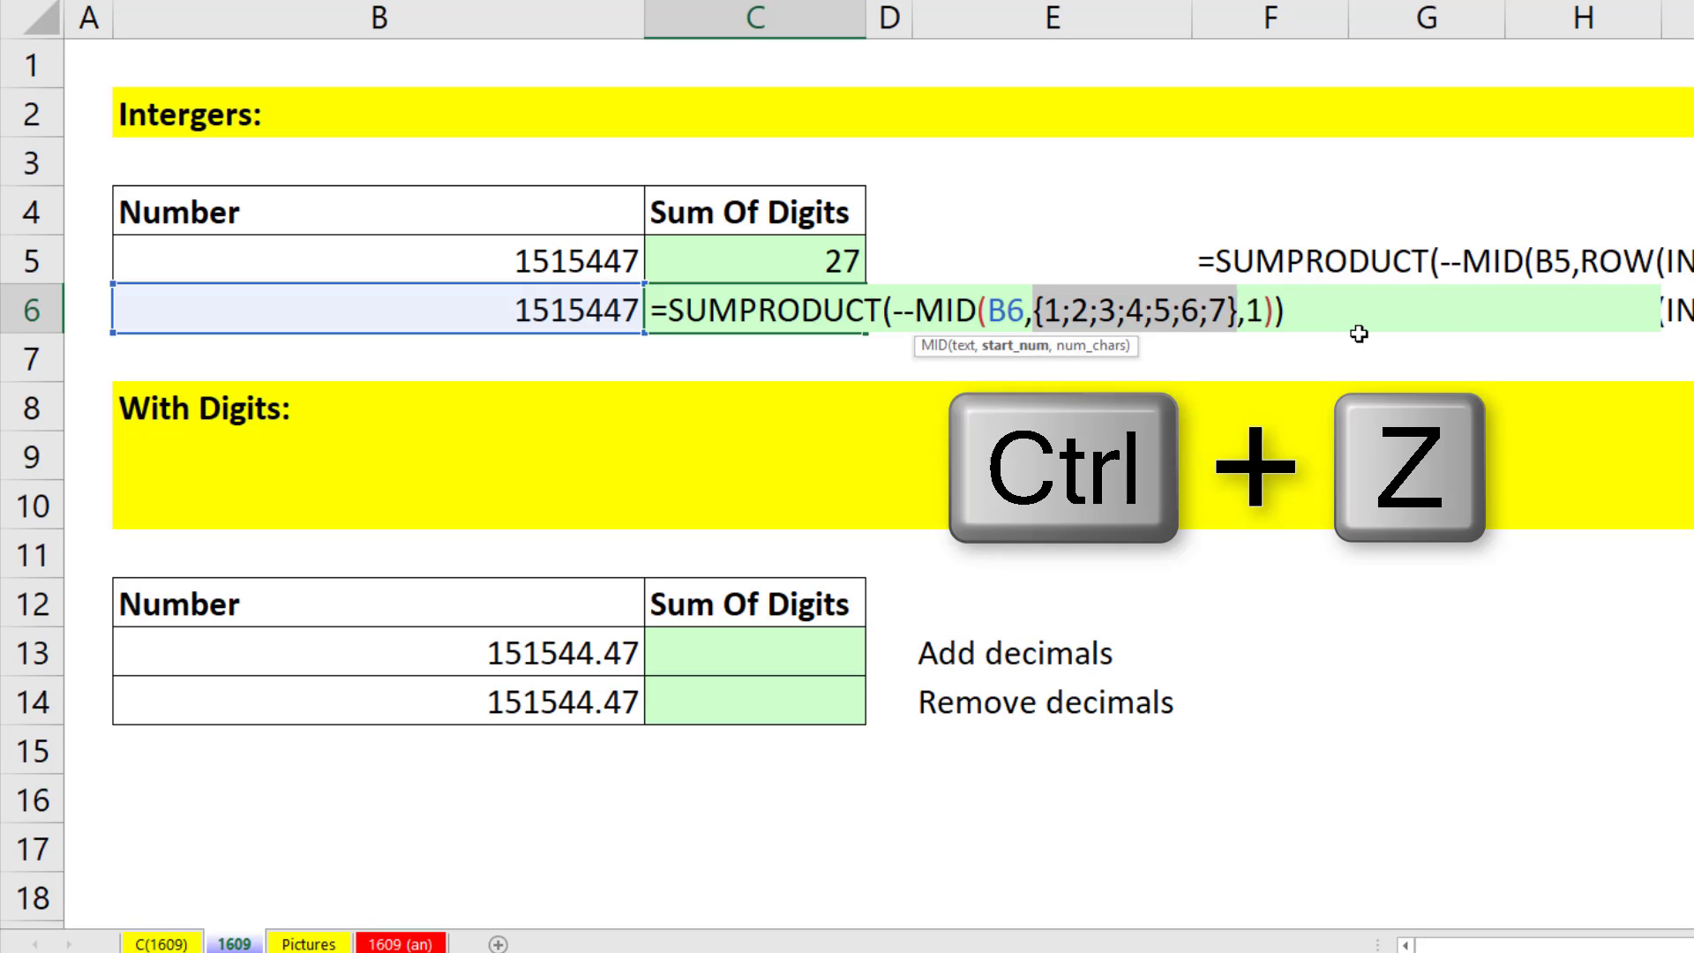
pyautogui.press('Return')
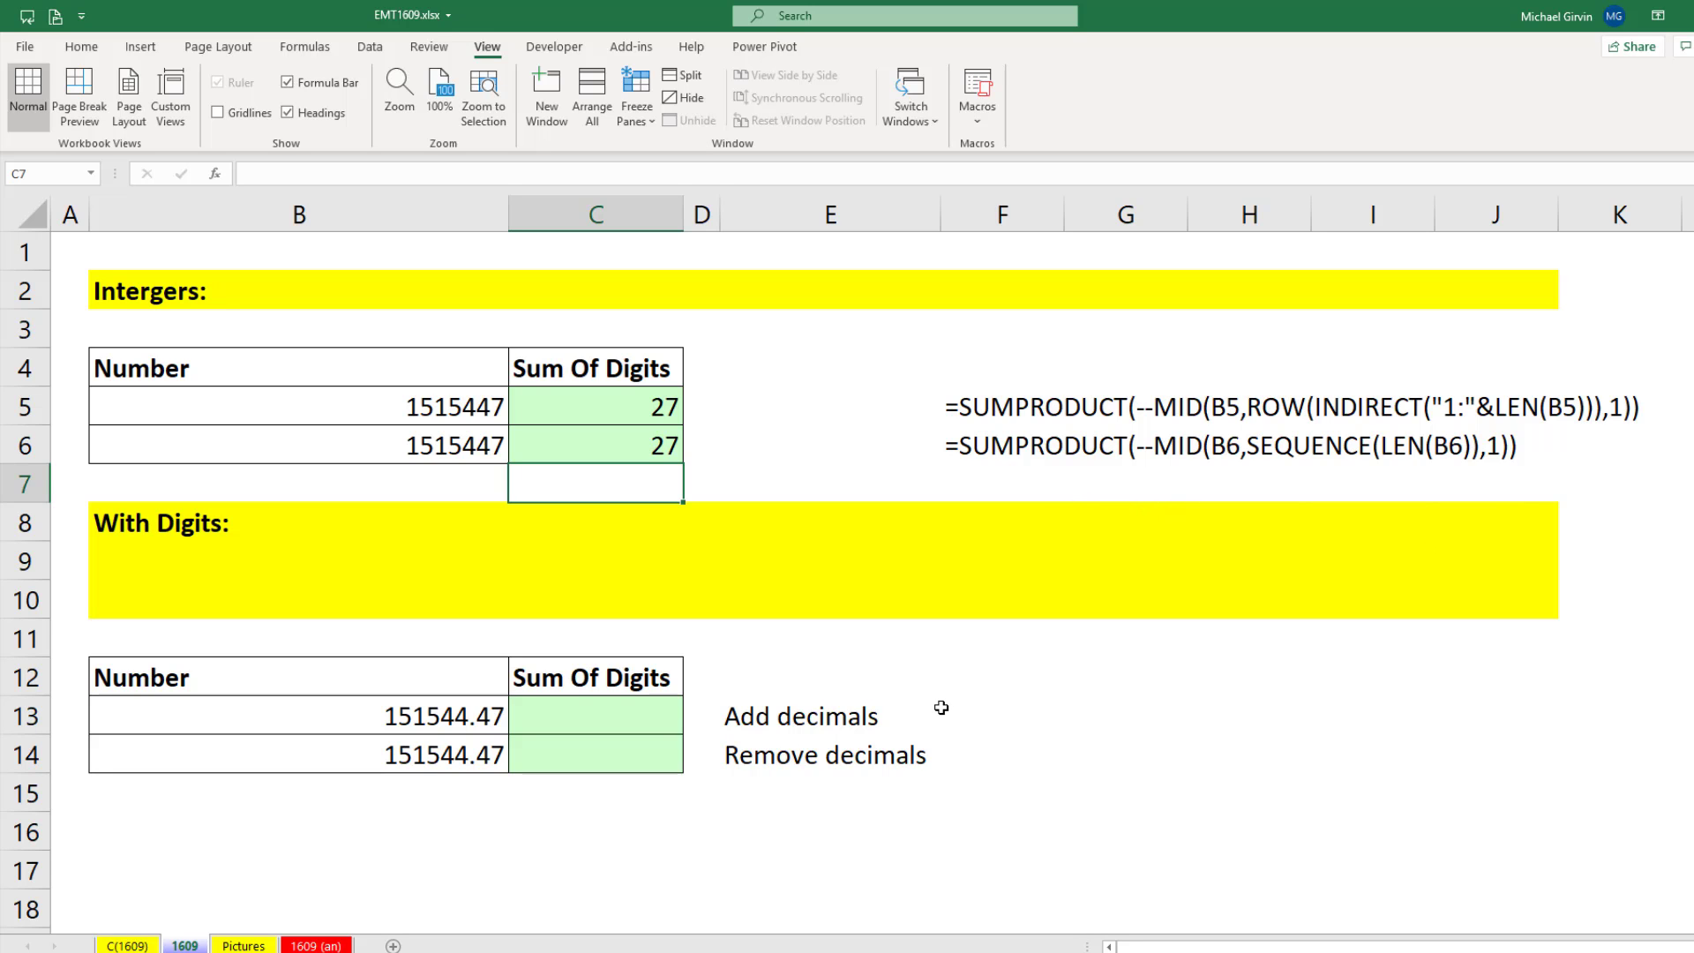
# Step: Copy C6's sum-of-digits formula into C13
pyautogui.click(648, 706)
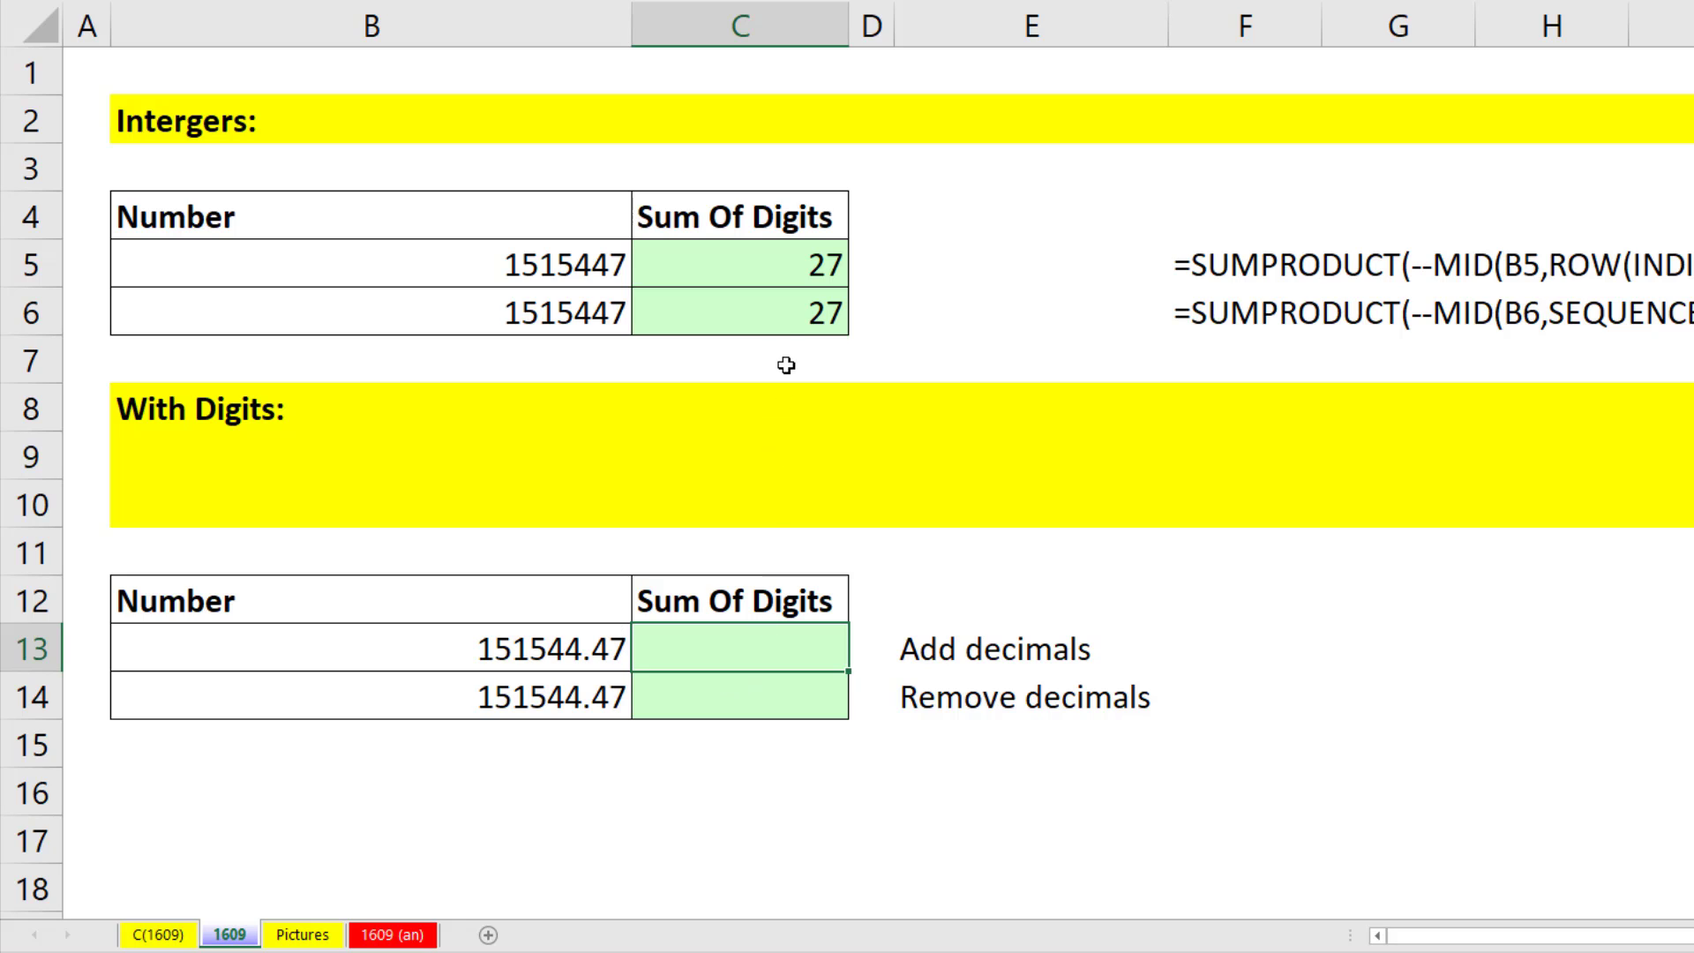
pyautogui.click(784, 319)
pyautogui.hotkey('ctrl', 'c')
pyautogui.click(723, 651)
pyautogui.hotkey('ctrl', 'v')
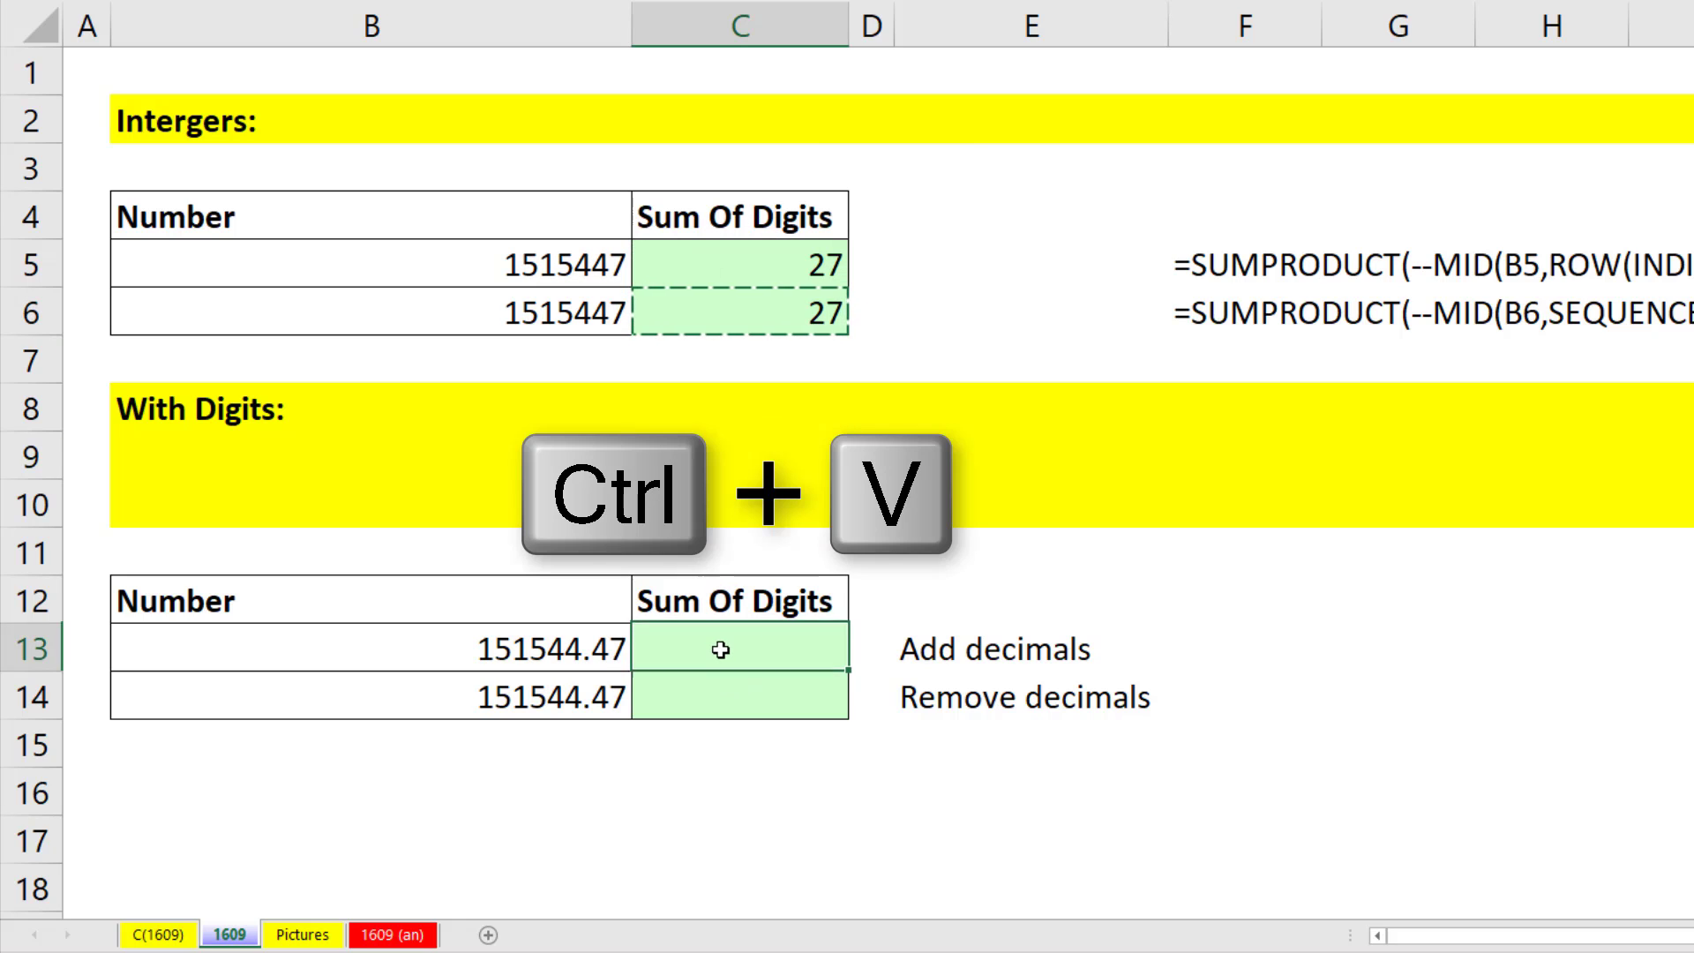
# Step: Replace MID's B13 text argument with SUBSTITUTE(B13,".","") and preview its result
pyautogui.press('F2')
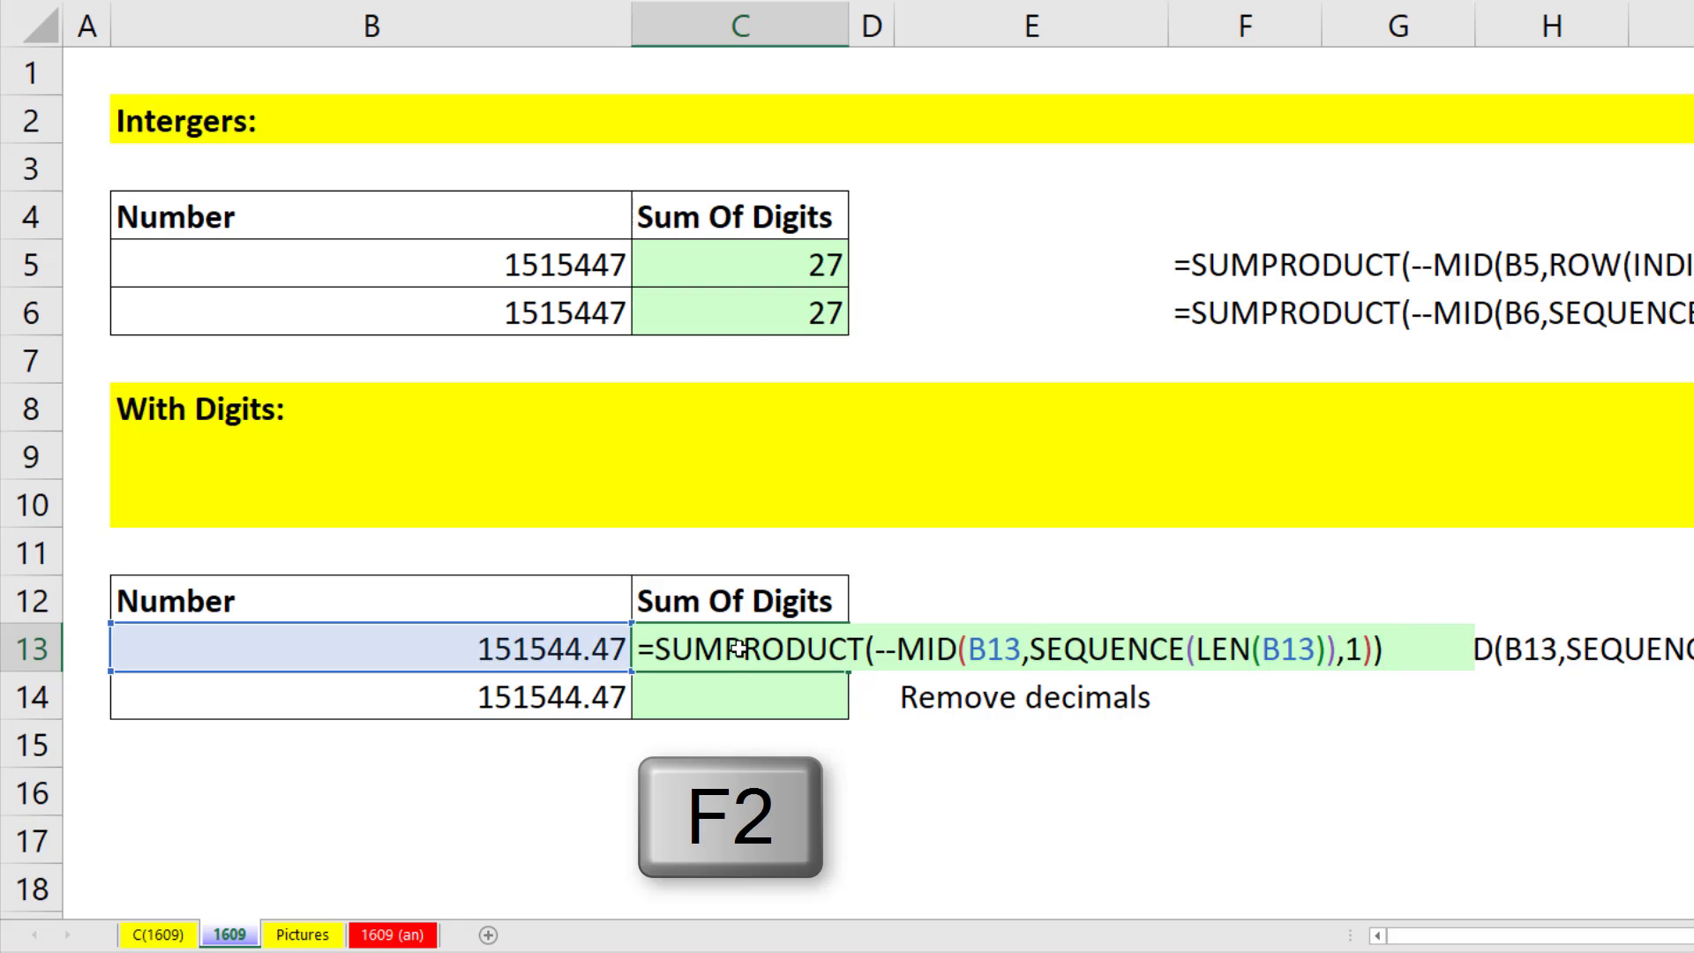
pyautogui.doubleClick(994, 650)
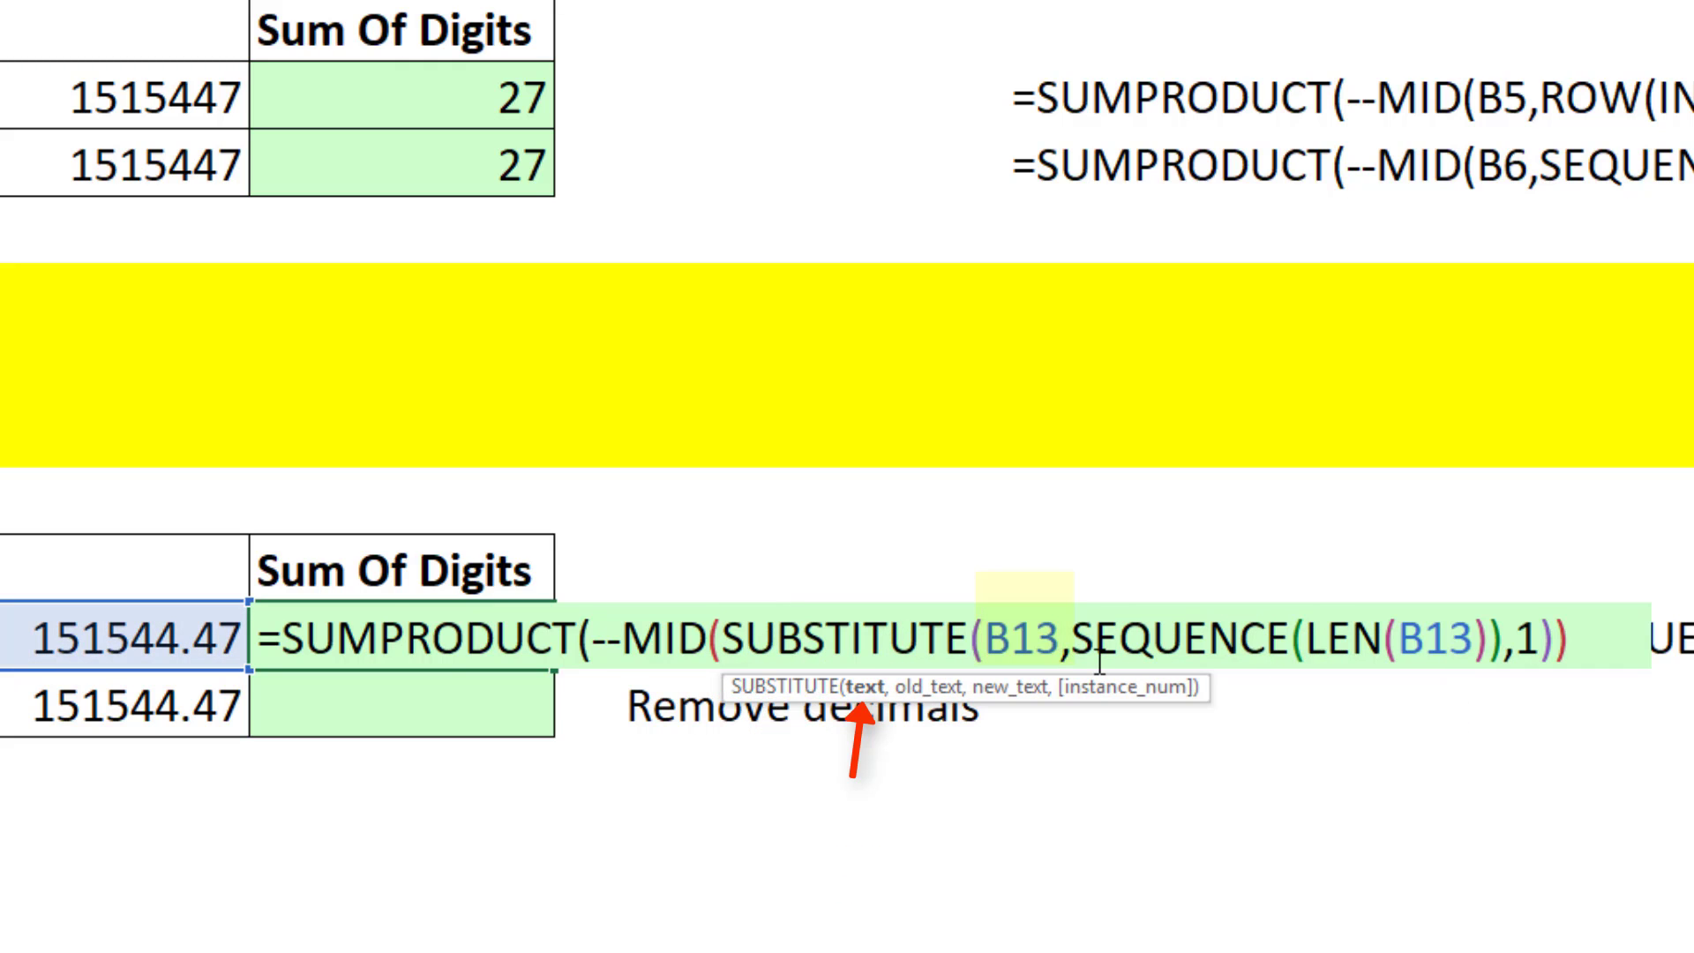
pyautogui.write(',')
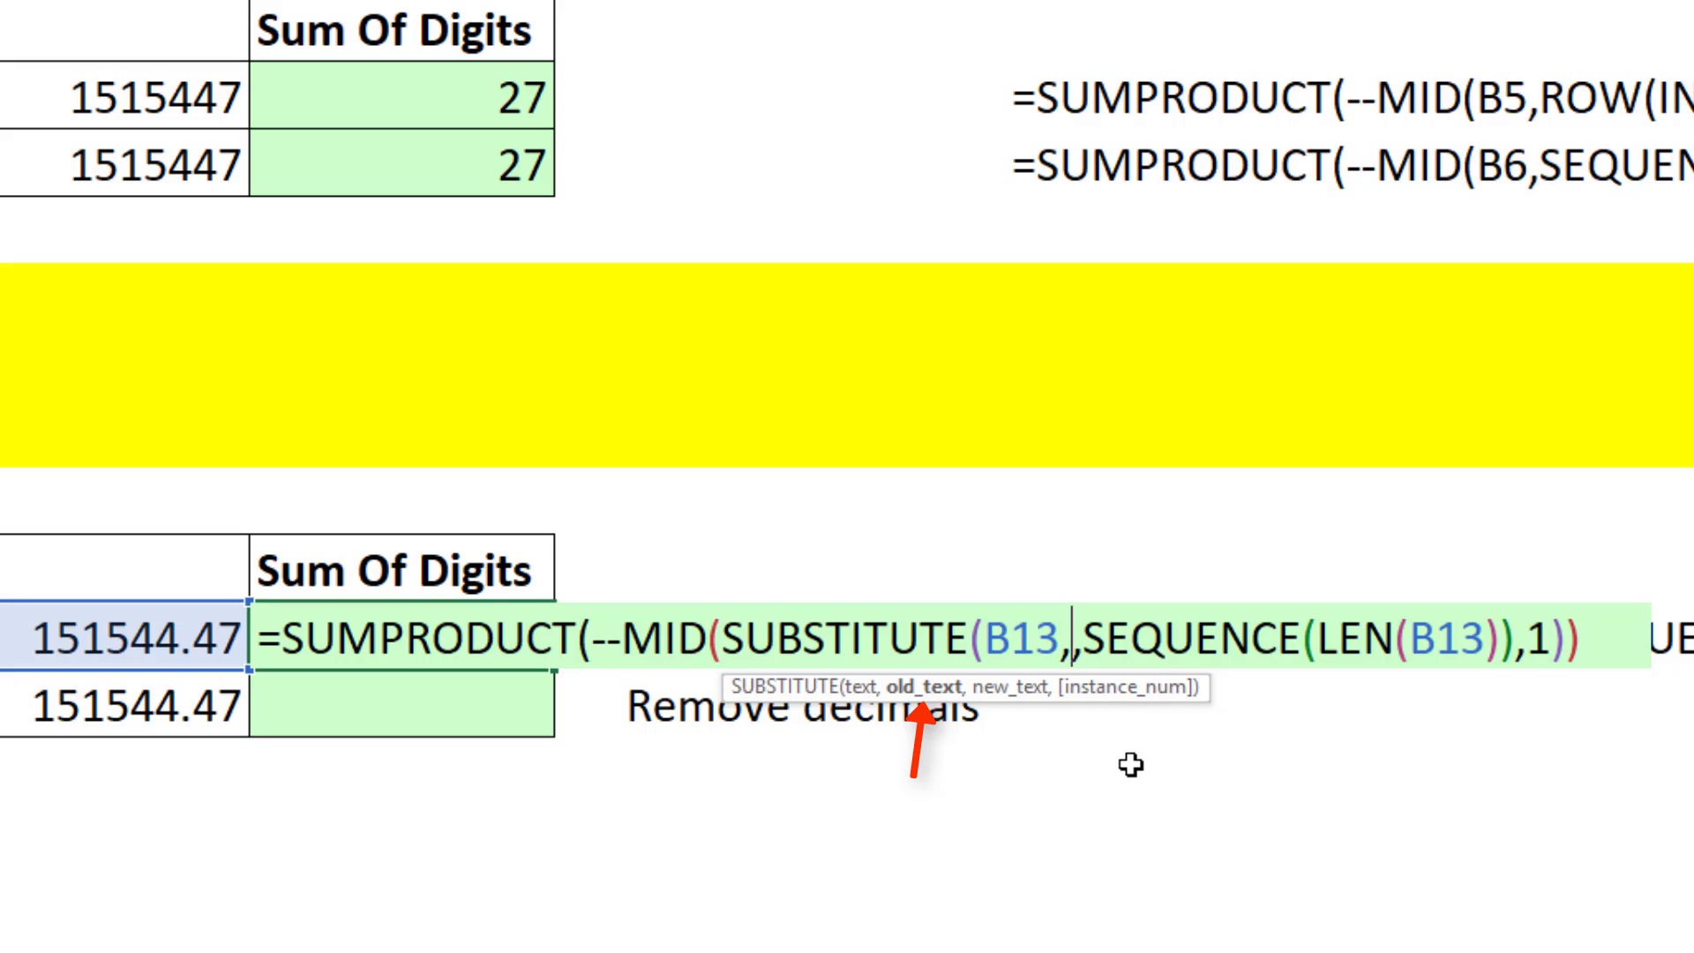
pyautogui.write('"."')
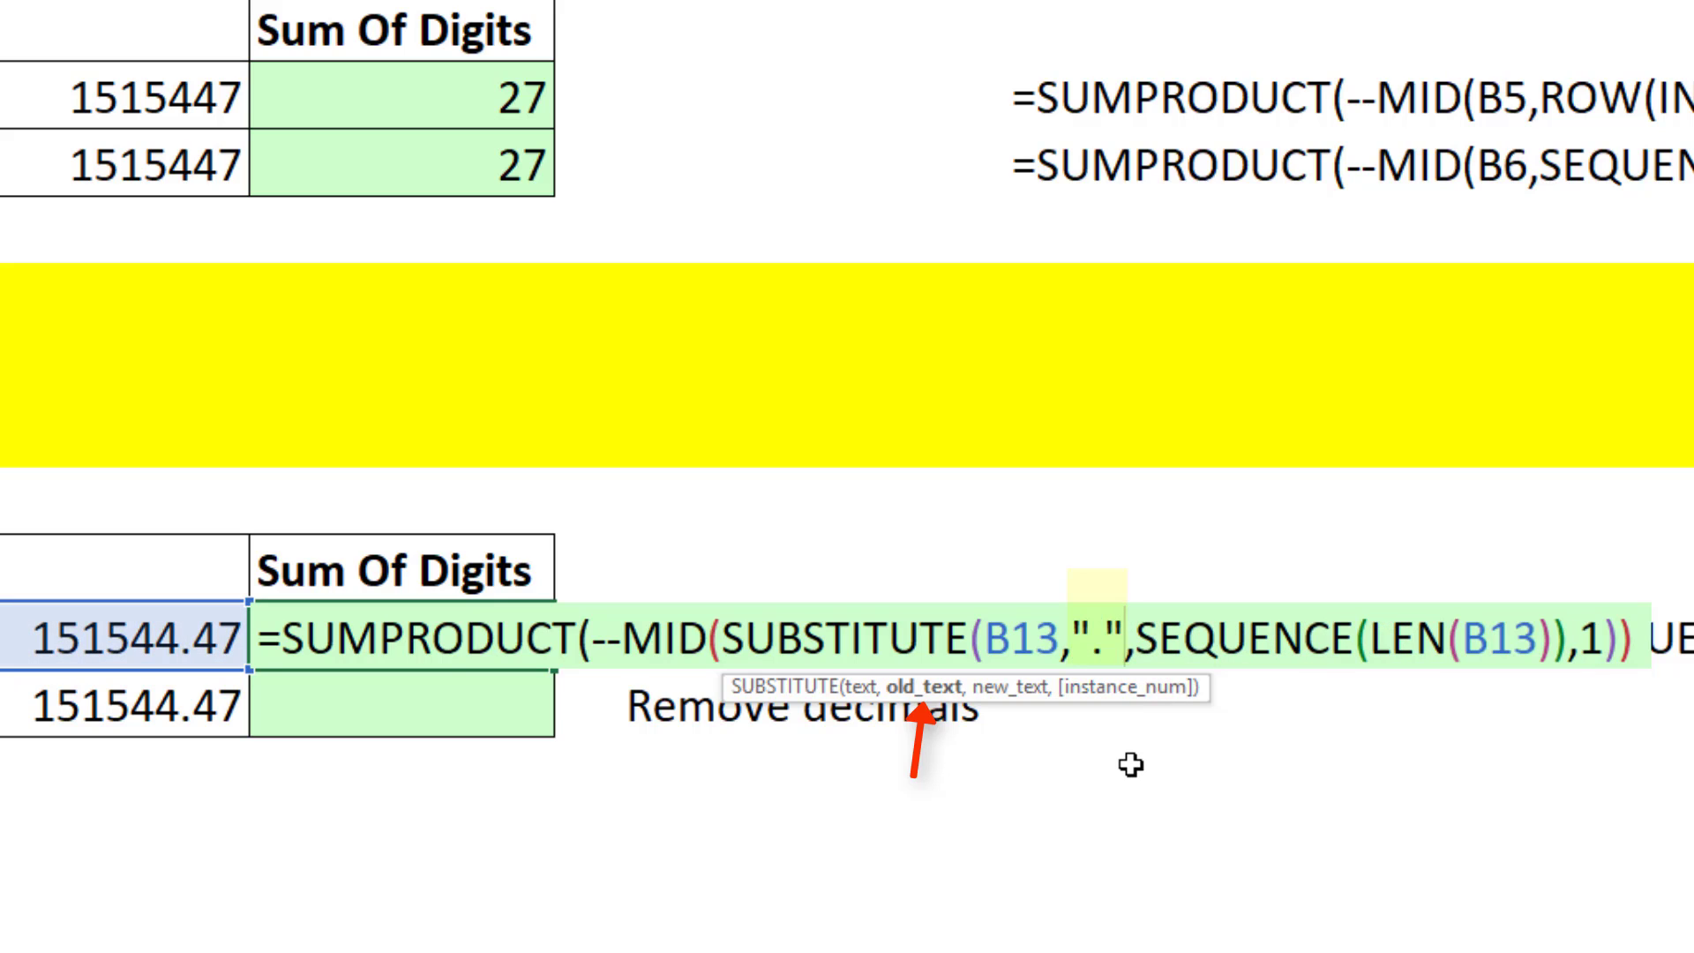
pyautogui.write(',')
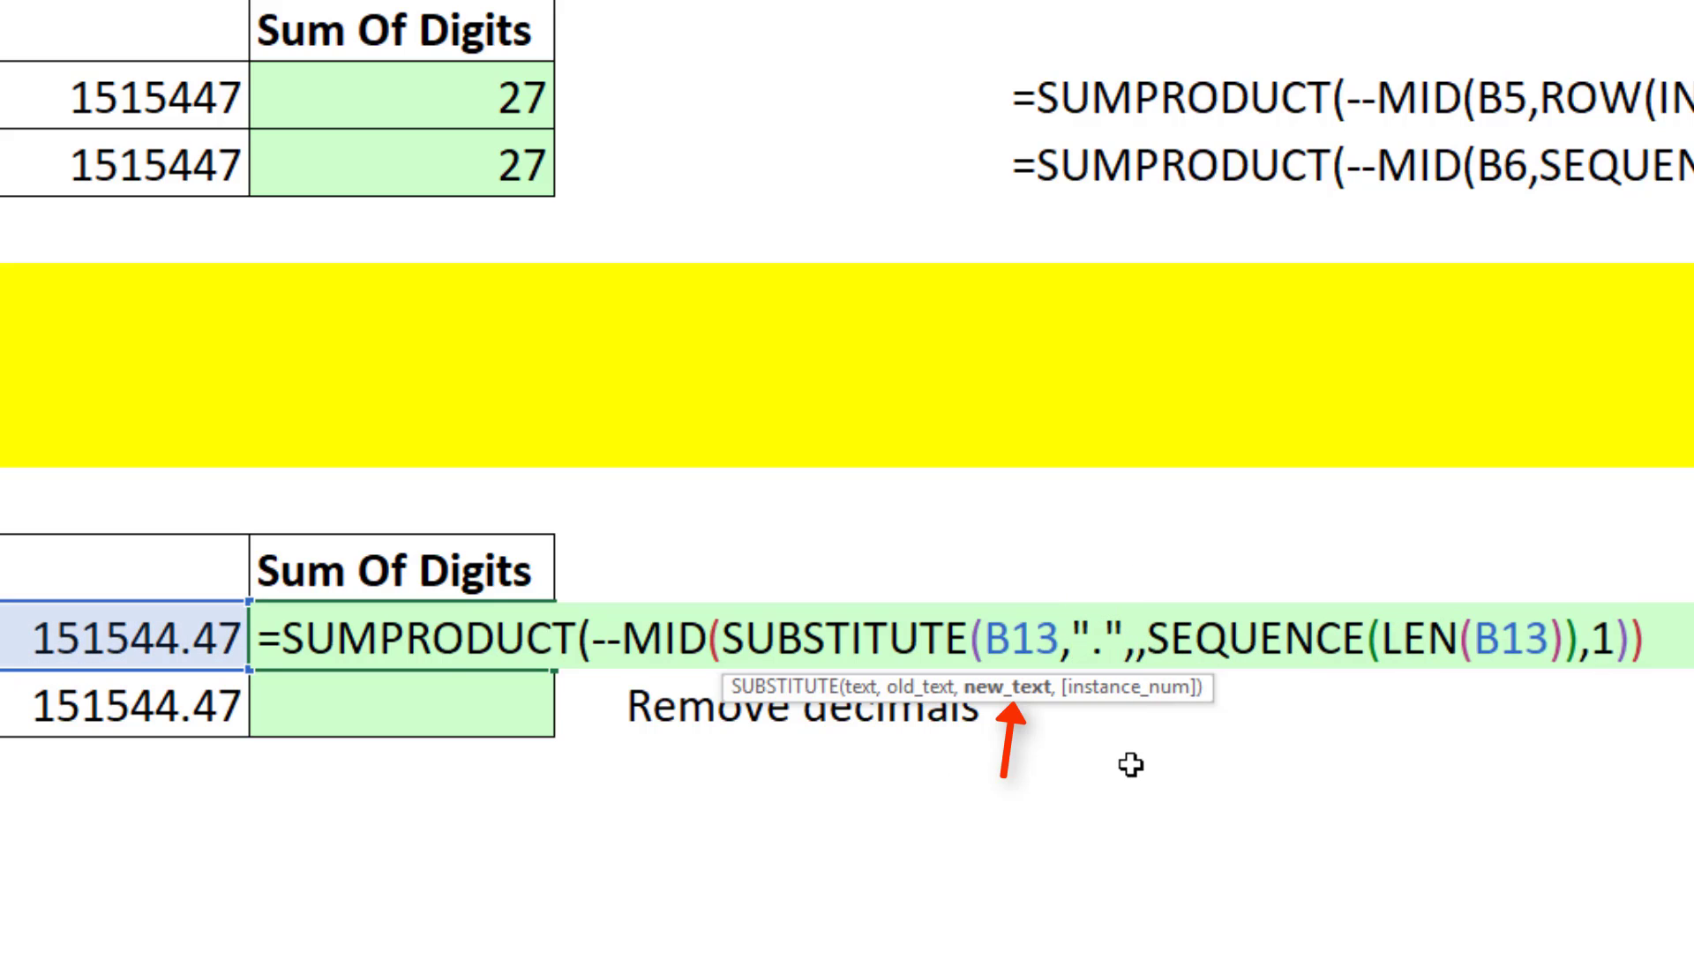
pyautogui.write('""')
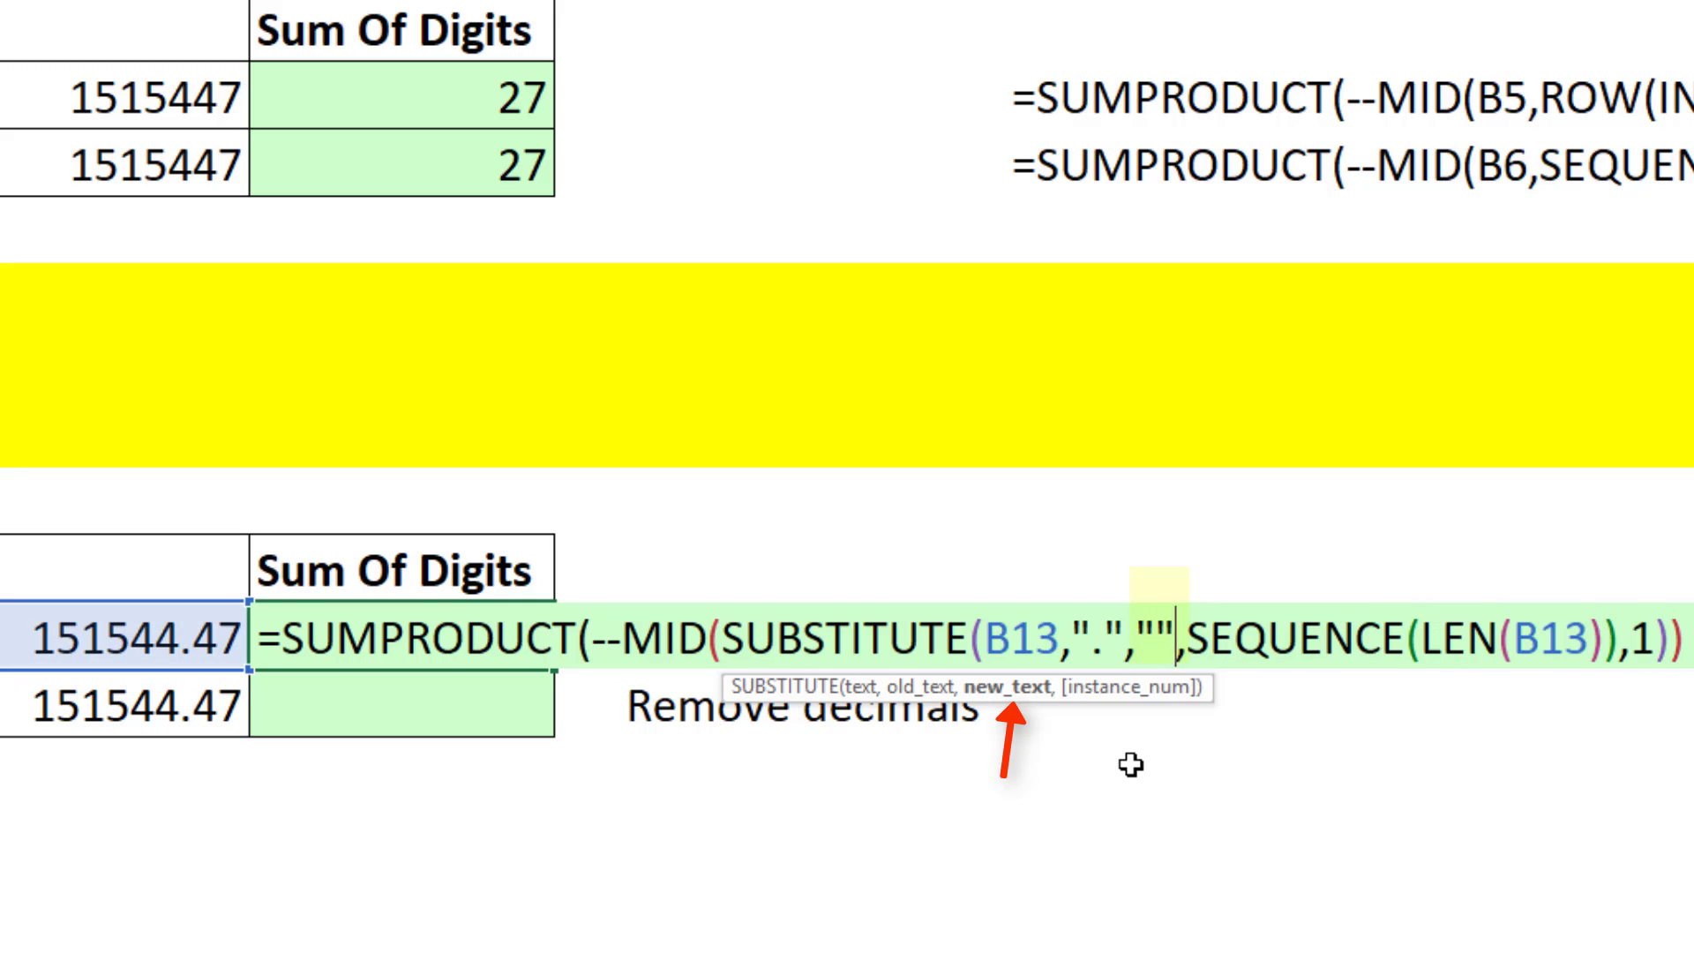
pyautogui.write(')')
pyautogui.click(693, 688)
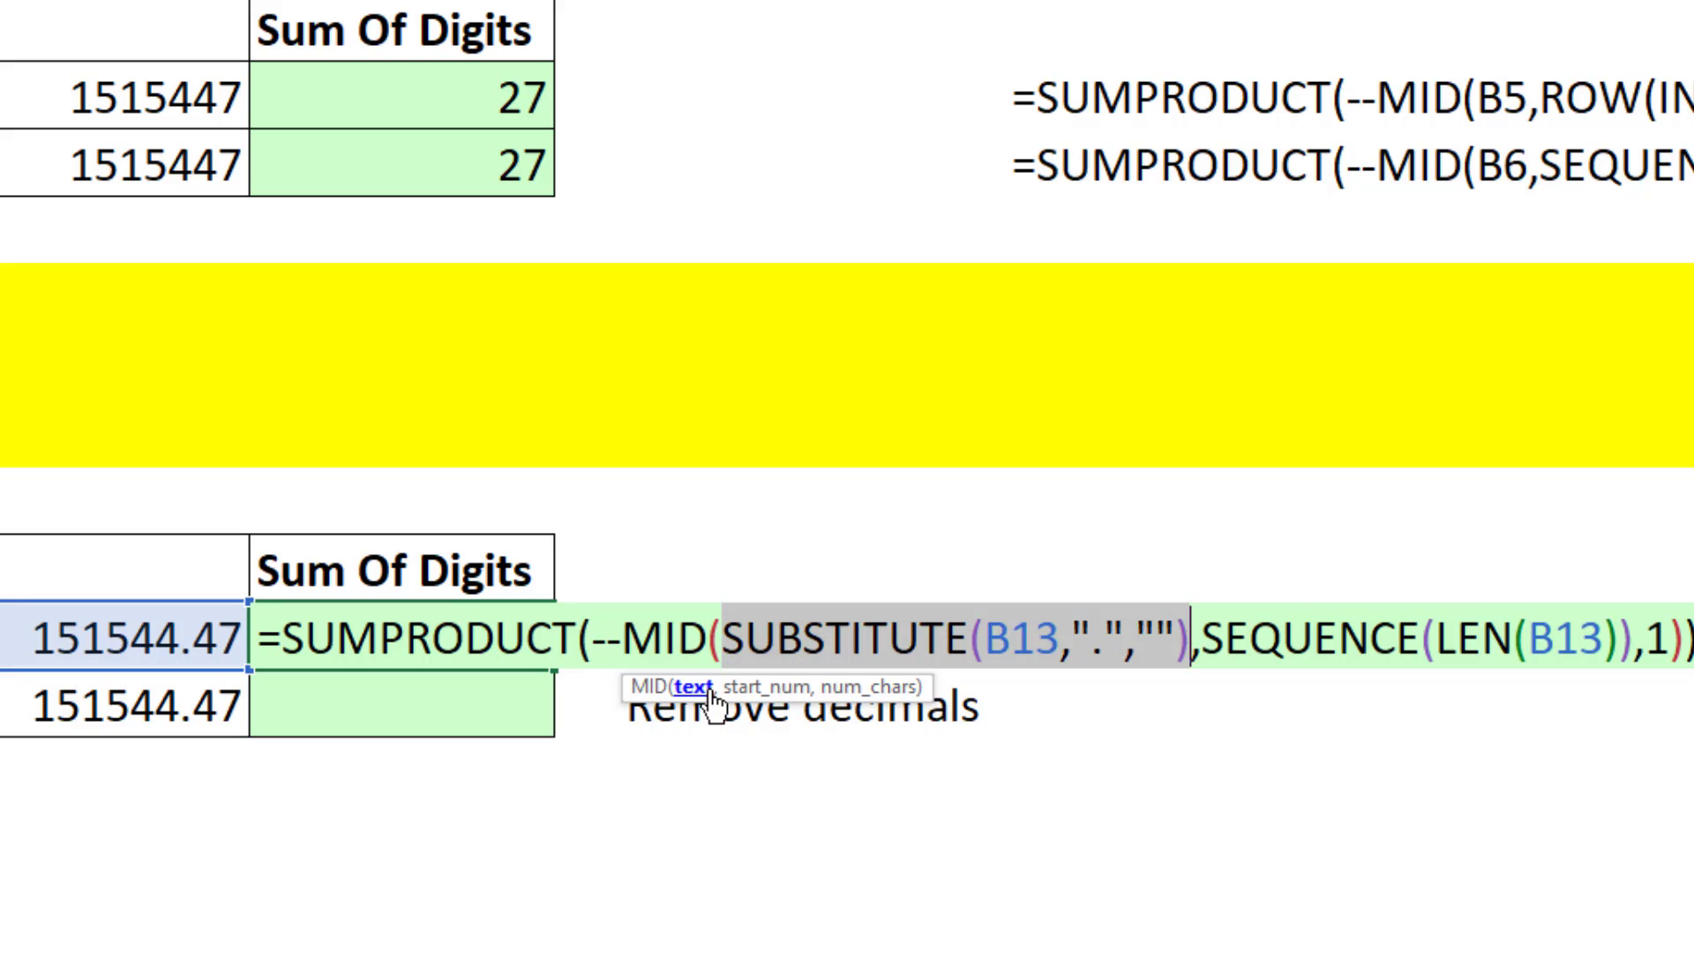
pyautogui.press('F9')
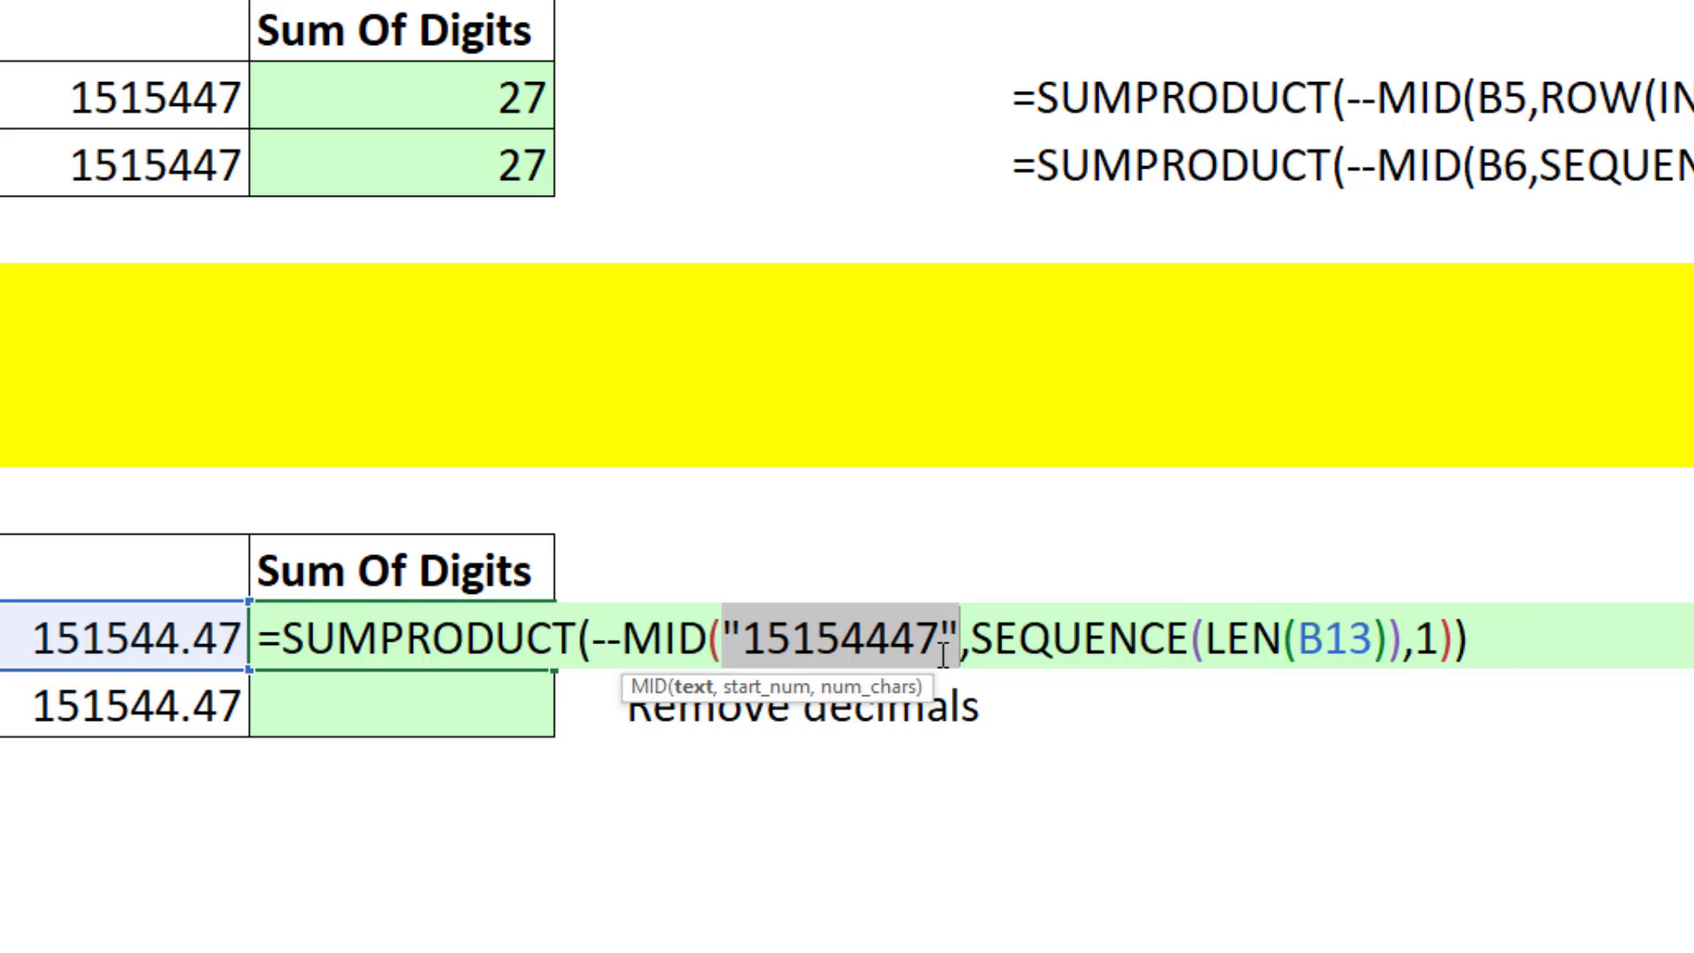
pyautogui.hotkey('ctrl', 'z')
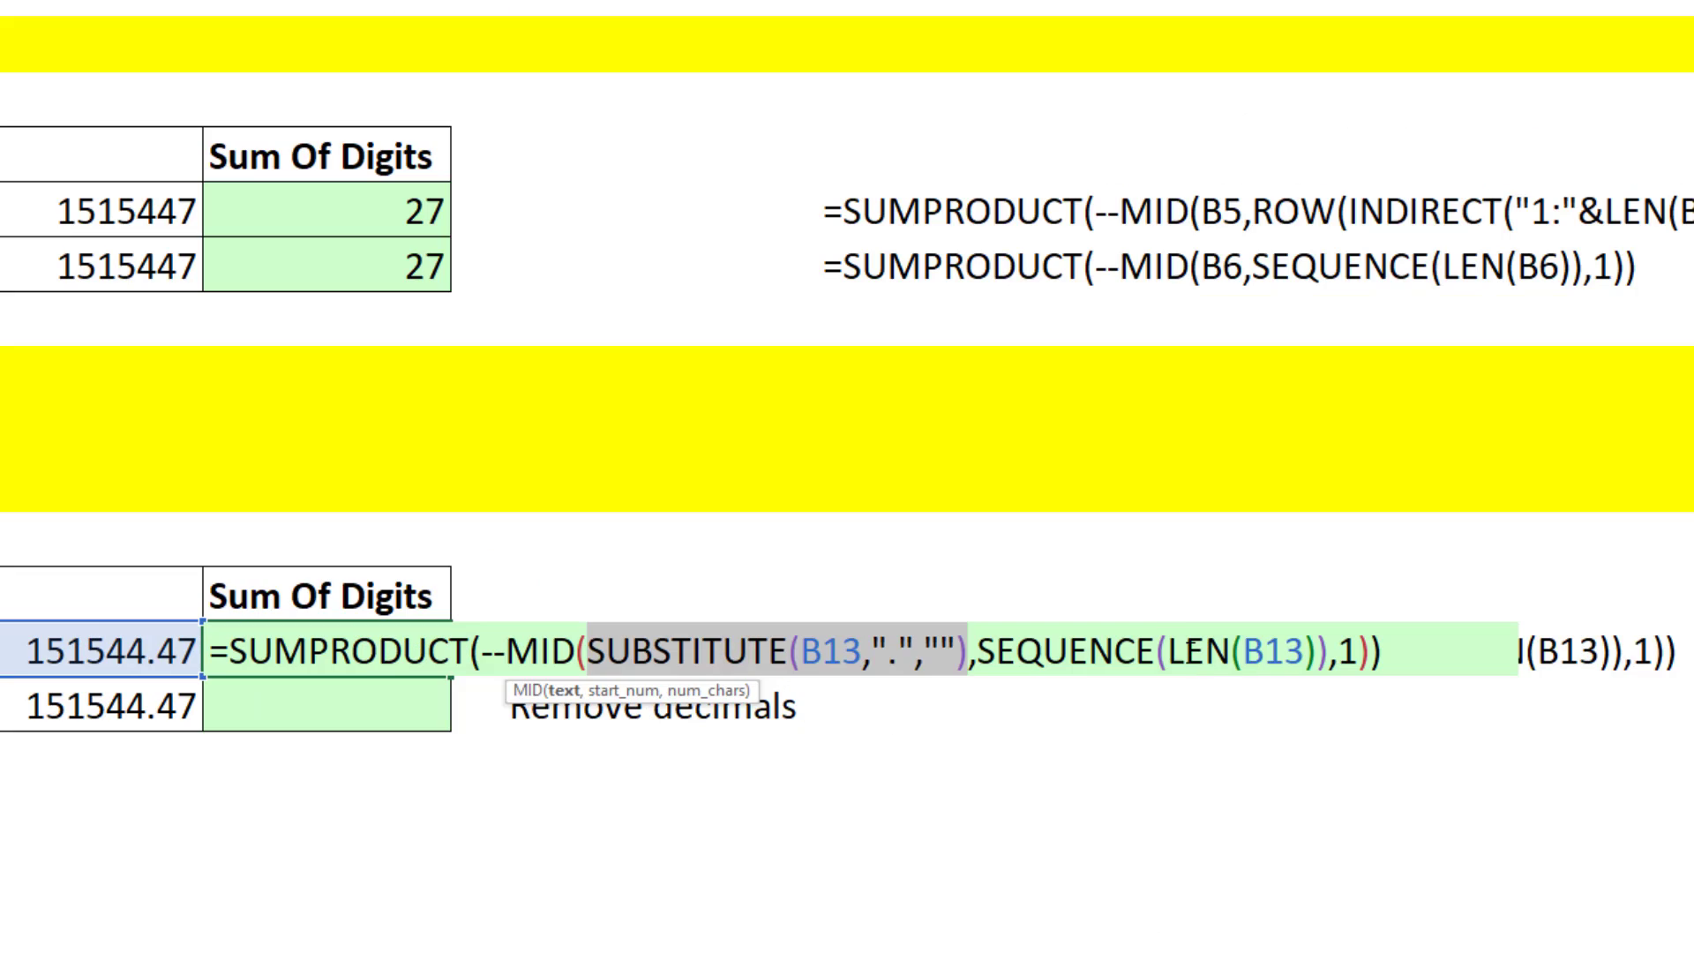
# Step: Change the length to LEN(B13)-1 and commit, so C13 returns 31
pyautogui.click(1467, 640)
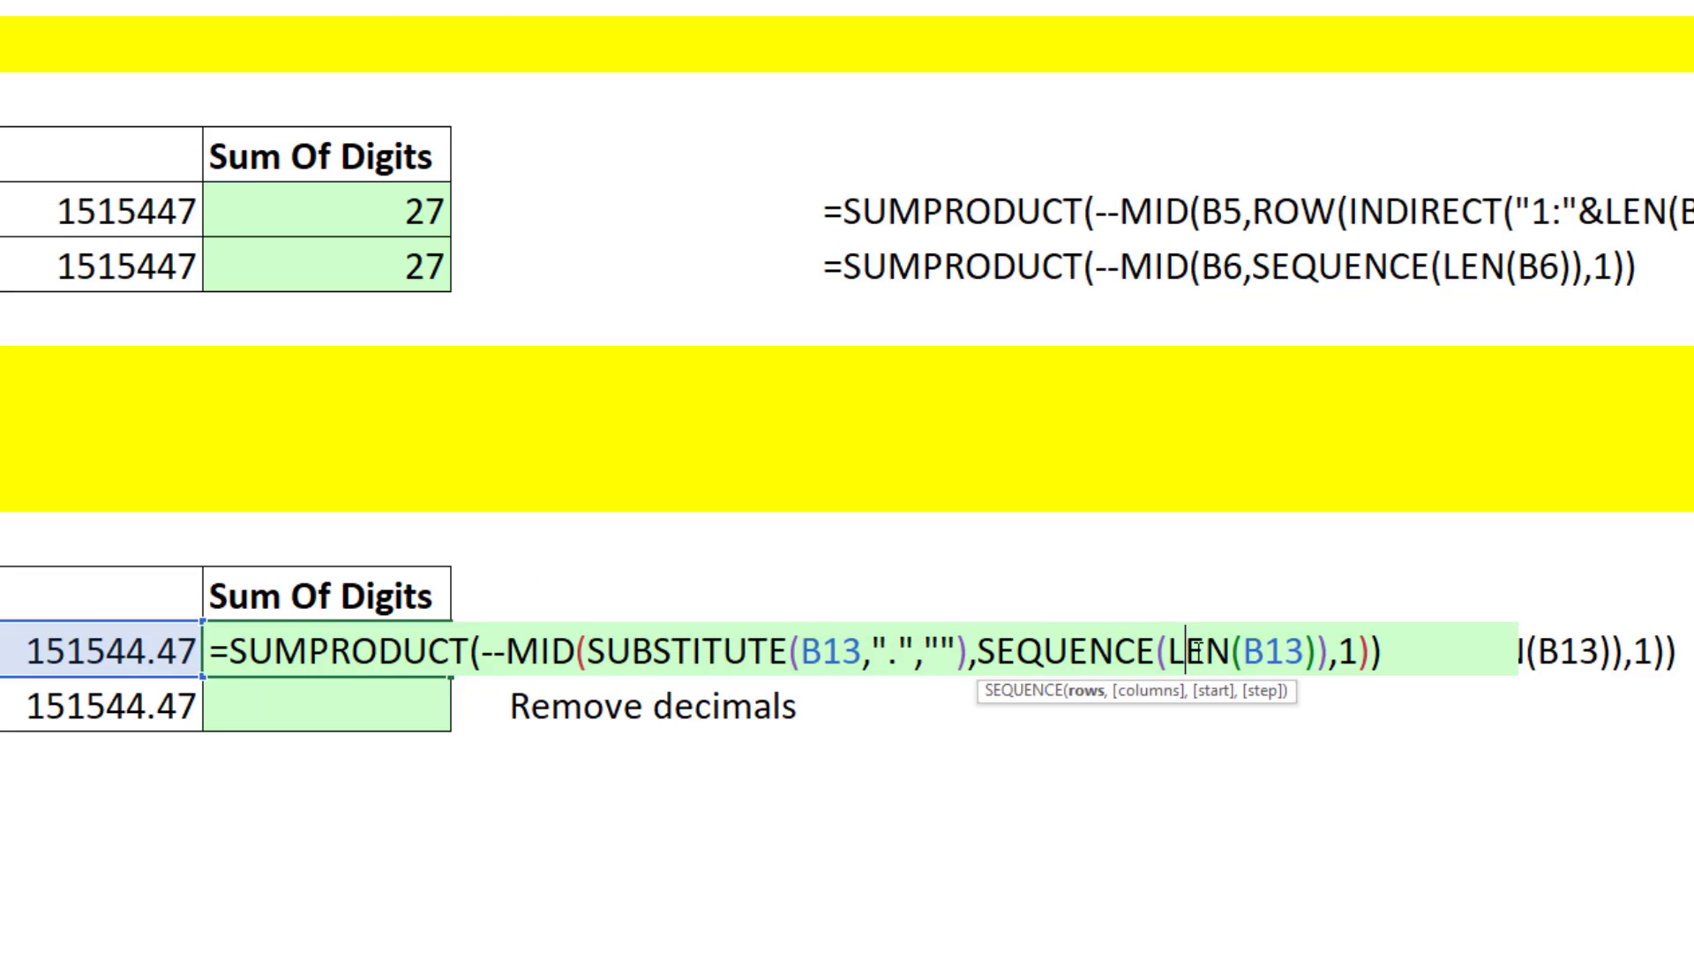
pyautogui.click(1319, 651)
pyautogui.write('-1')
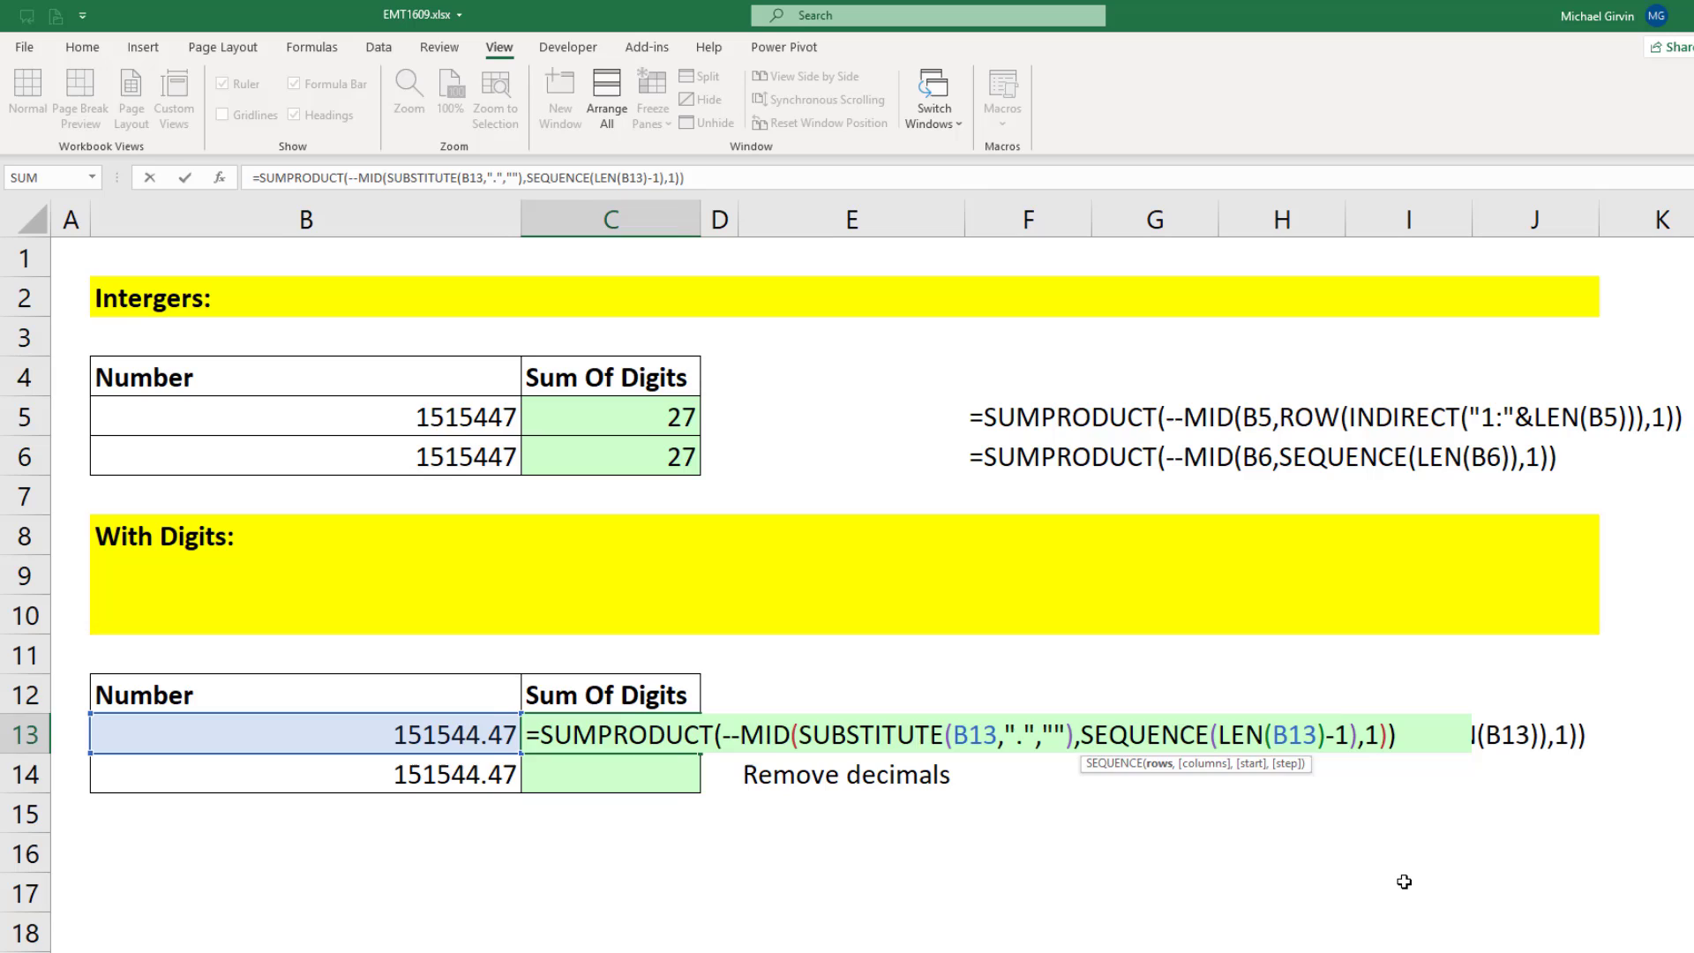
pyautogui.press('Return')
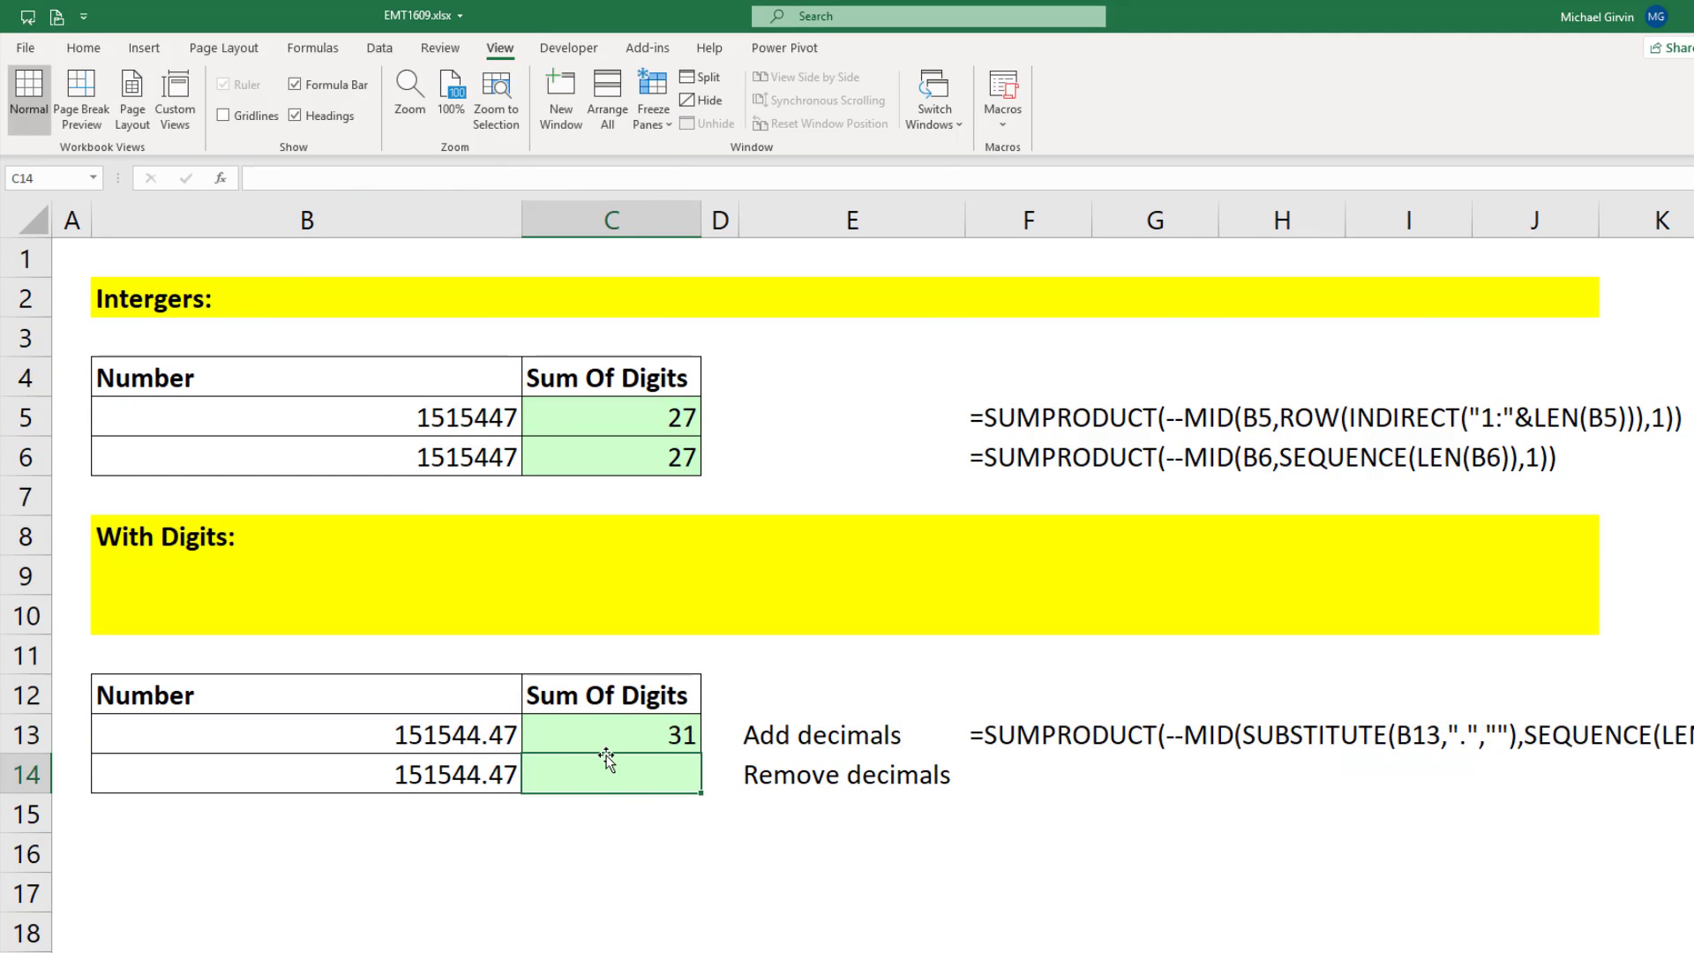
# Step: Copy C6's SEQUENCE-based formula into C14
pyautogui.click(675, 462)
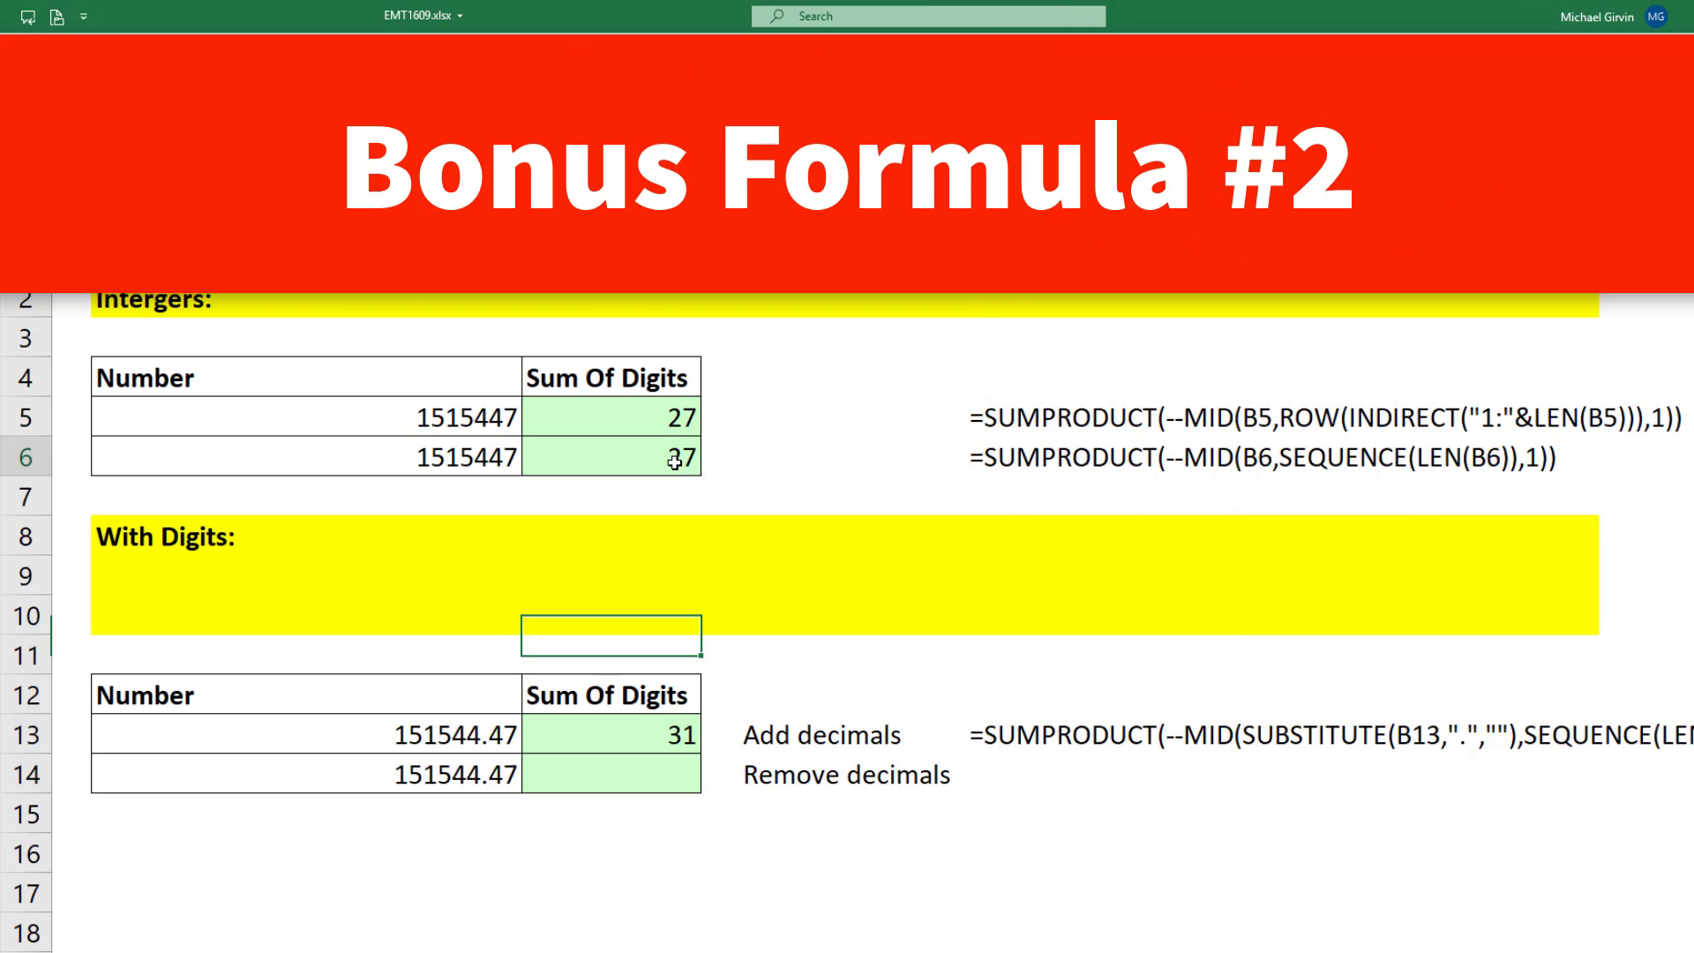
pyautogui.click(675, 462)
pyautogui.hotkey('ctrl', 'c')
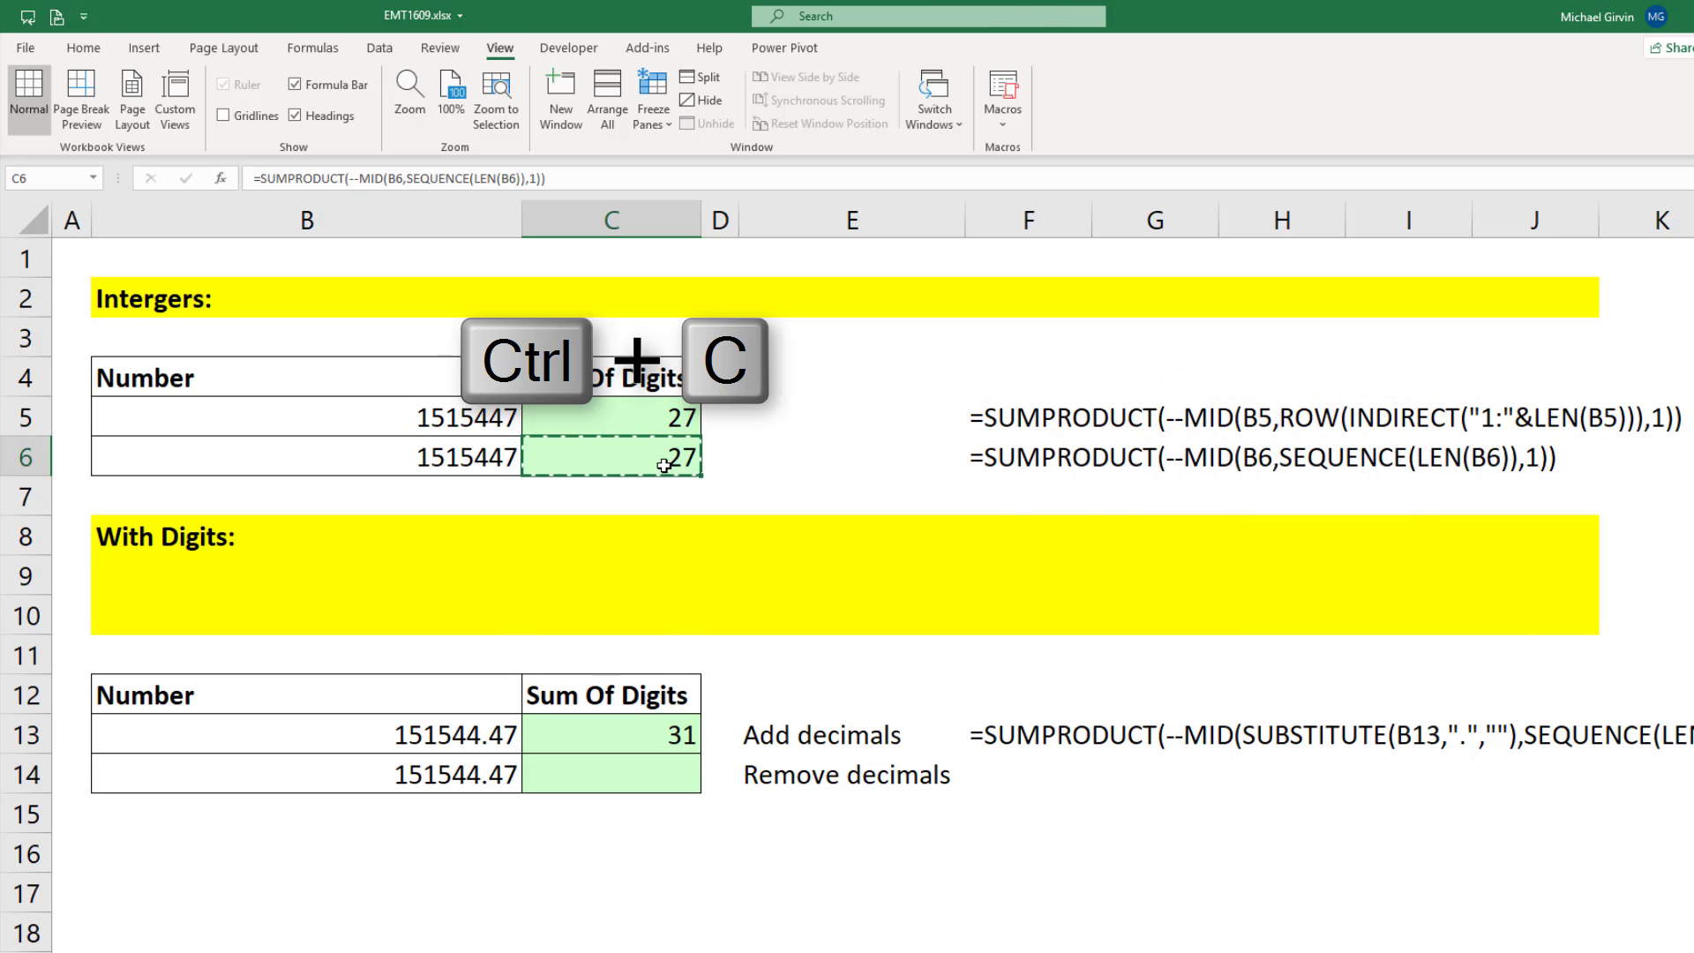
pyautogui.click(607, 779)
pyautogui.hotkey('ctrl', 'v')
# Step: Wrap MID's B14 argument in TRUNC, confirming it evaluates to 151544
pyautogui.press('F2')
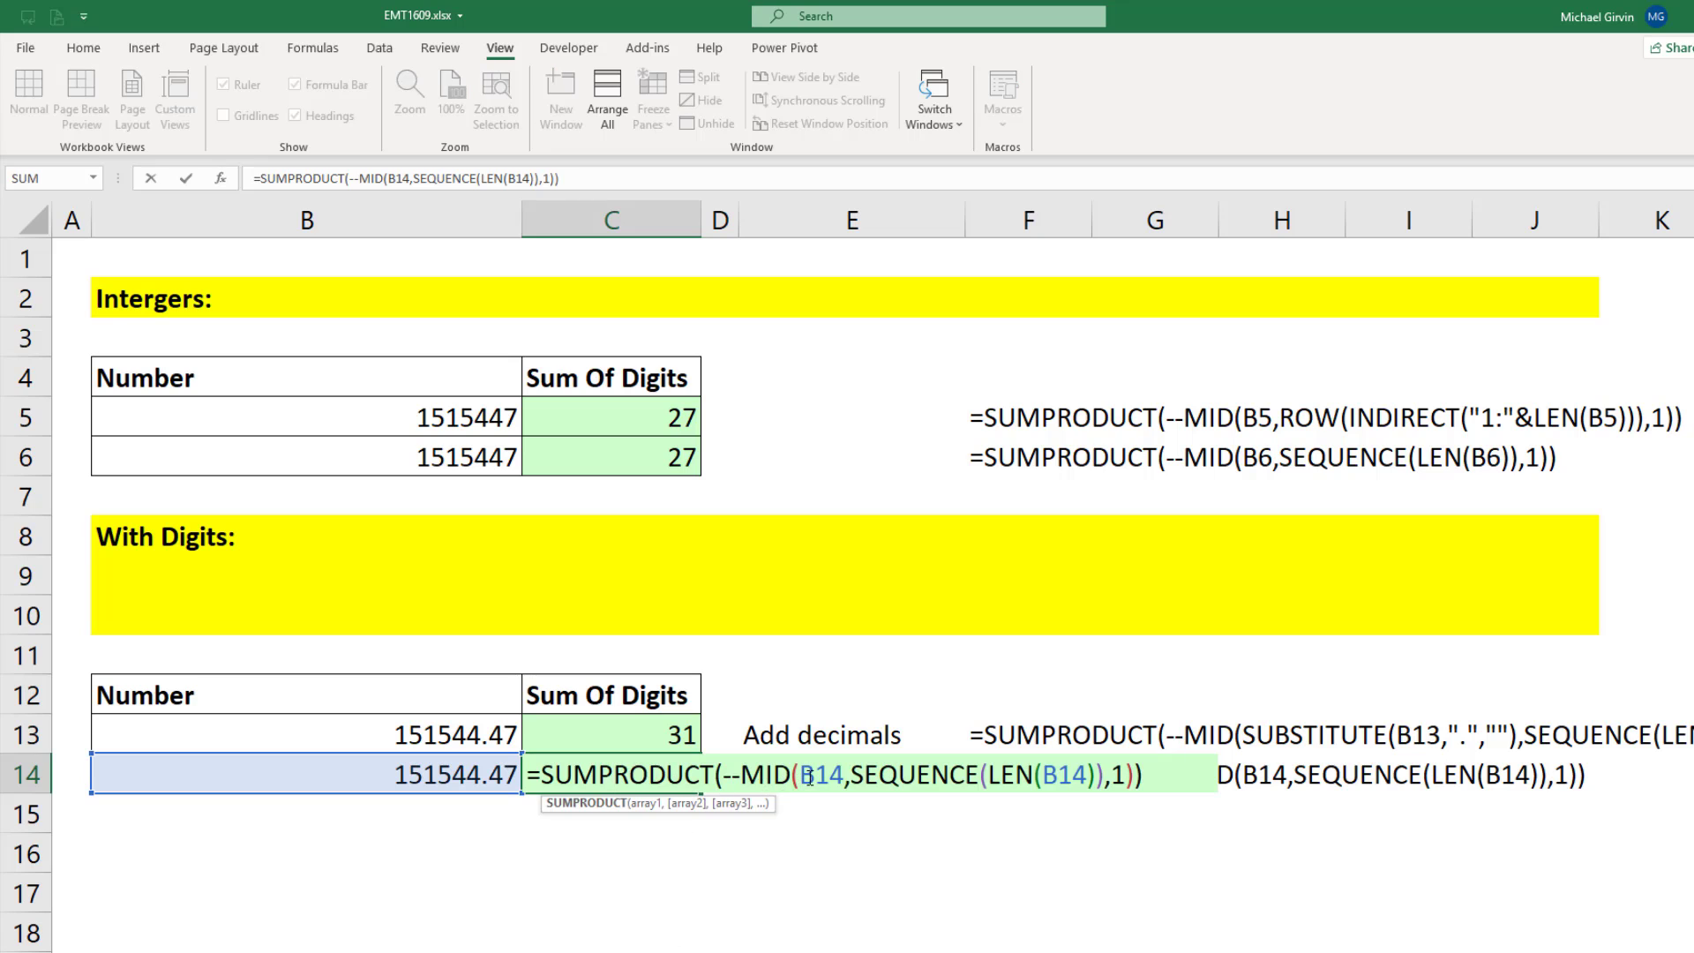
pyautogui.click(809, 776)
pyautogui.write('TRUNC(')
pyautogui.press('Right')
pyautogui.press('Right')
pyautogui.press('Right')
pyautogui.write(')')
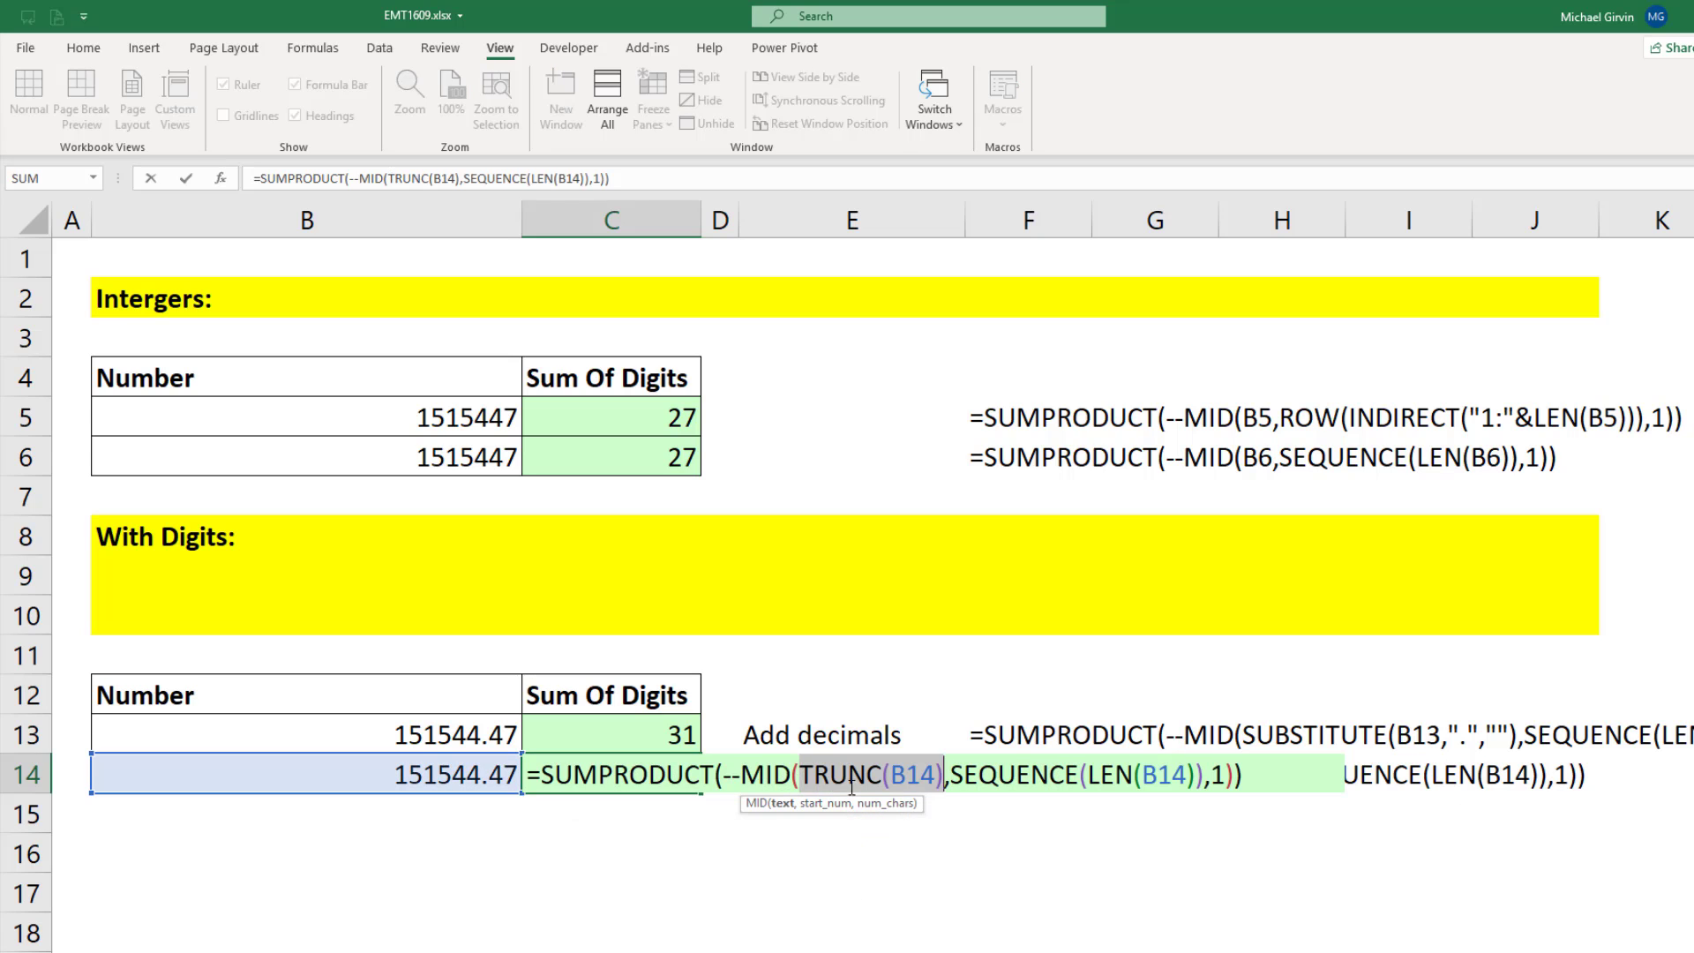
pyautogui.press('F9')
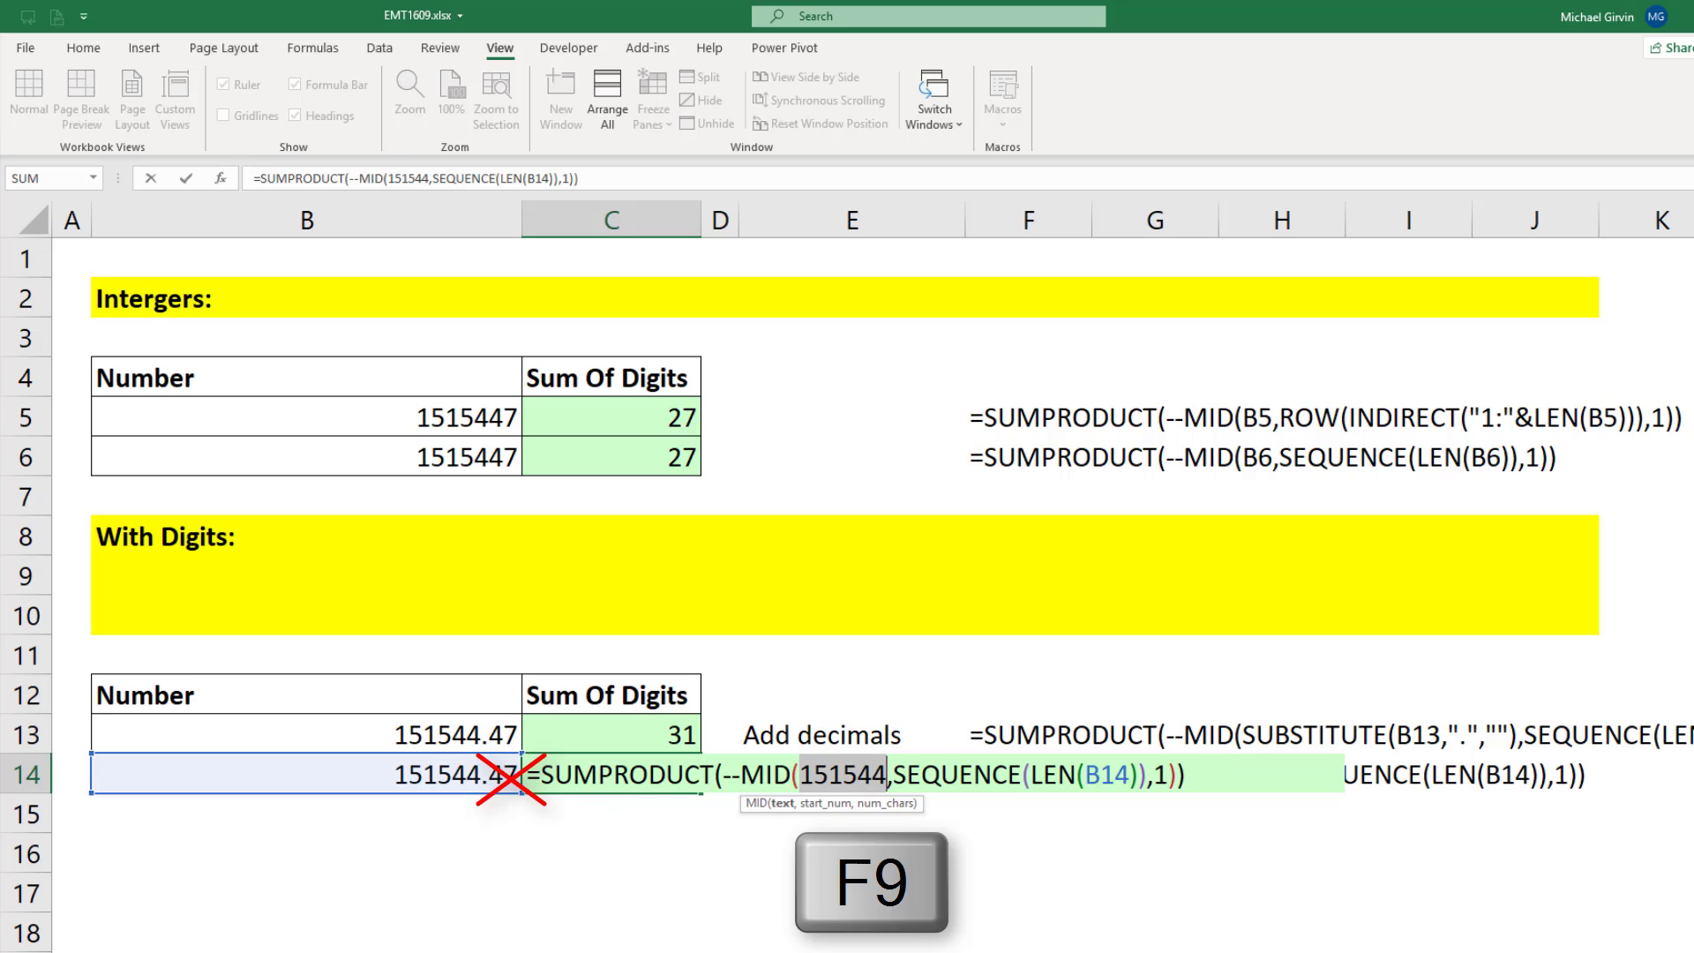
pyautogui.hotkey('ctrl', 'z')
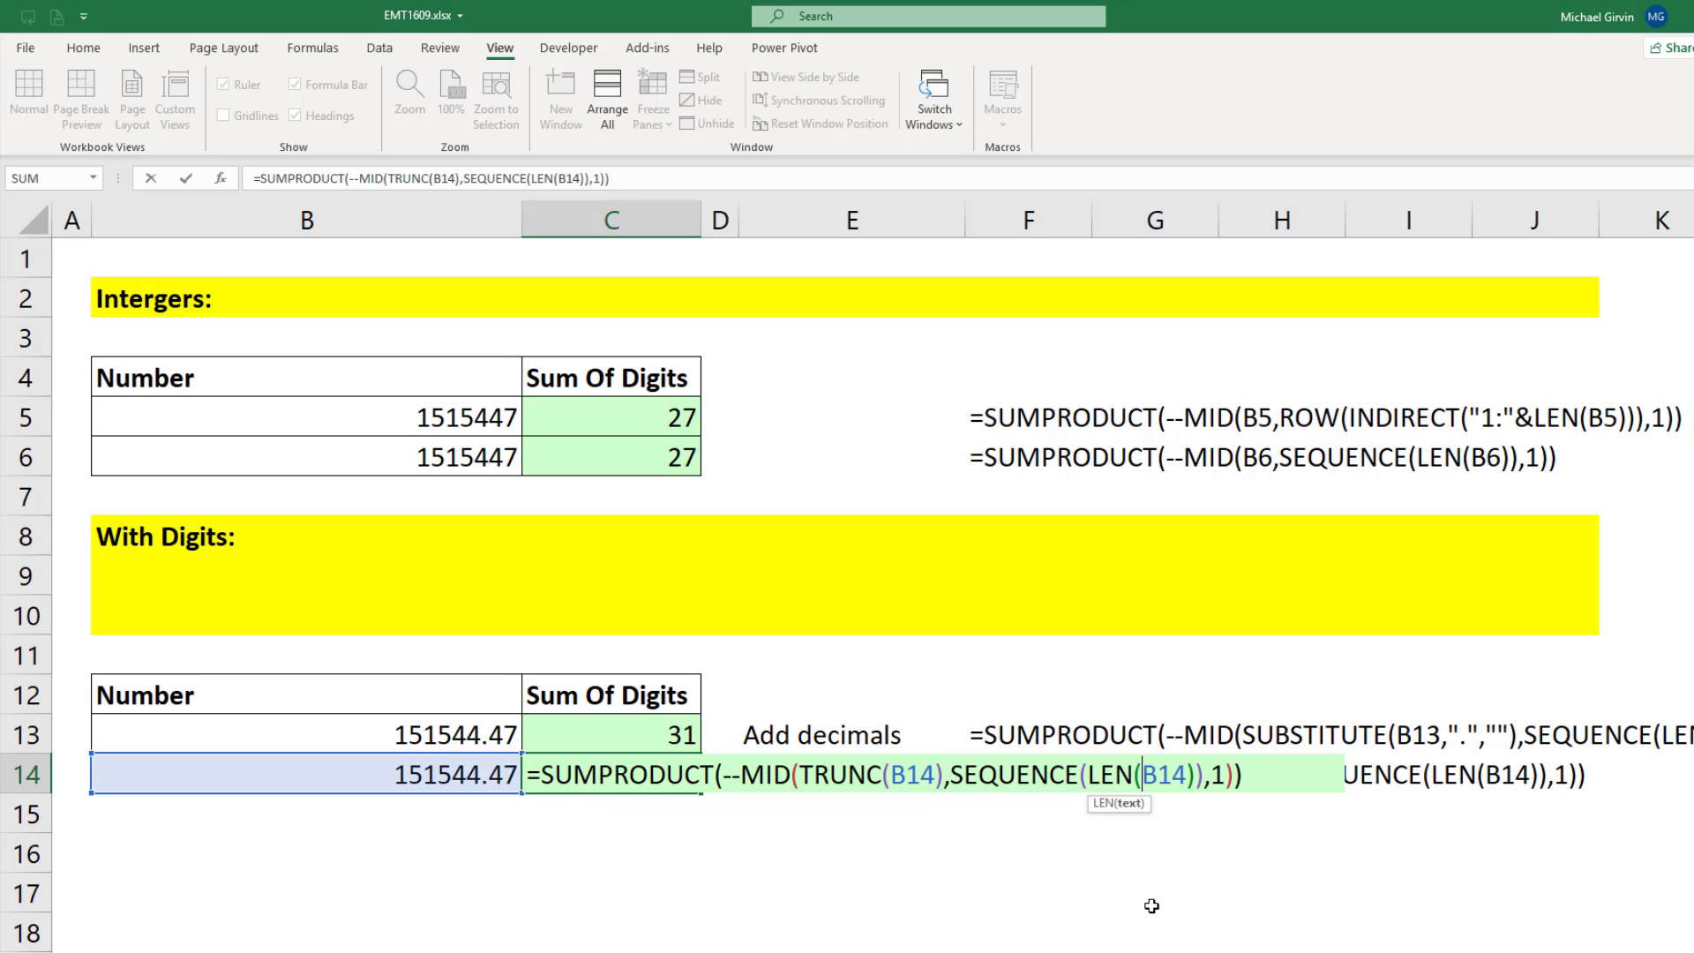
# Step: Wrap LEN's B14 in TRUNC too and commit, so C14 returns 20
pyautogui.write('trun')
pyautogui.press('Tab')
pyautogui.press('Right')
pyautogui.press('Right')
pyautogui.press('Right')
pyautogui.write(')')
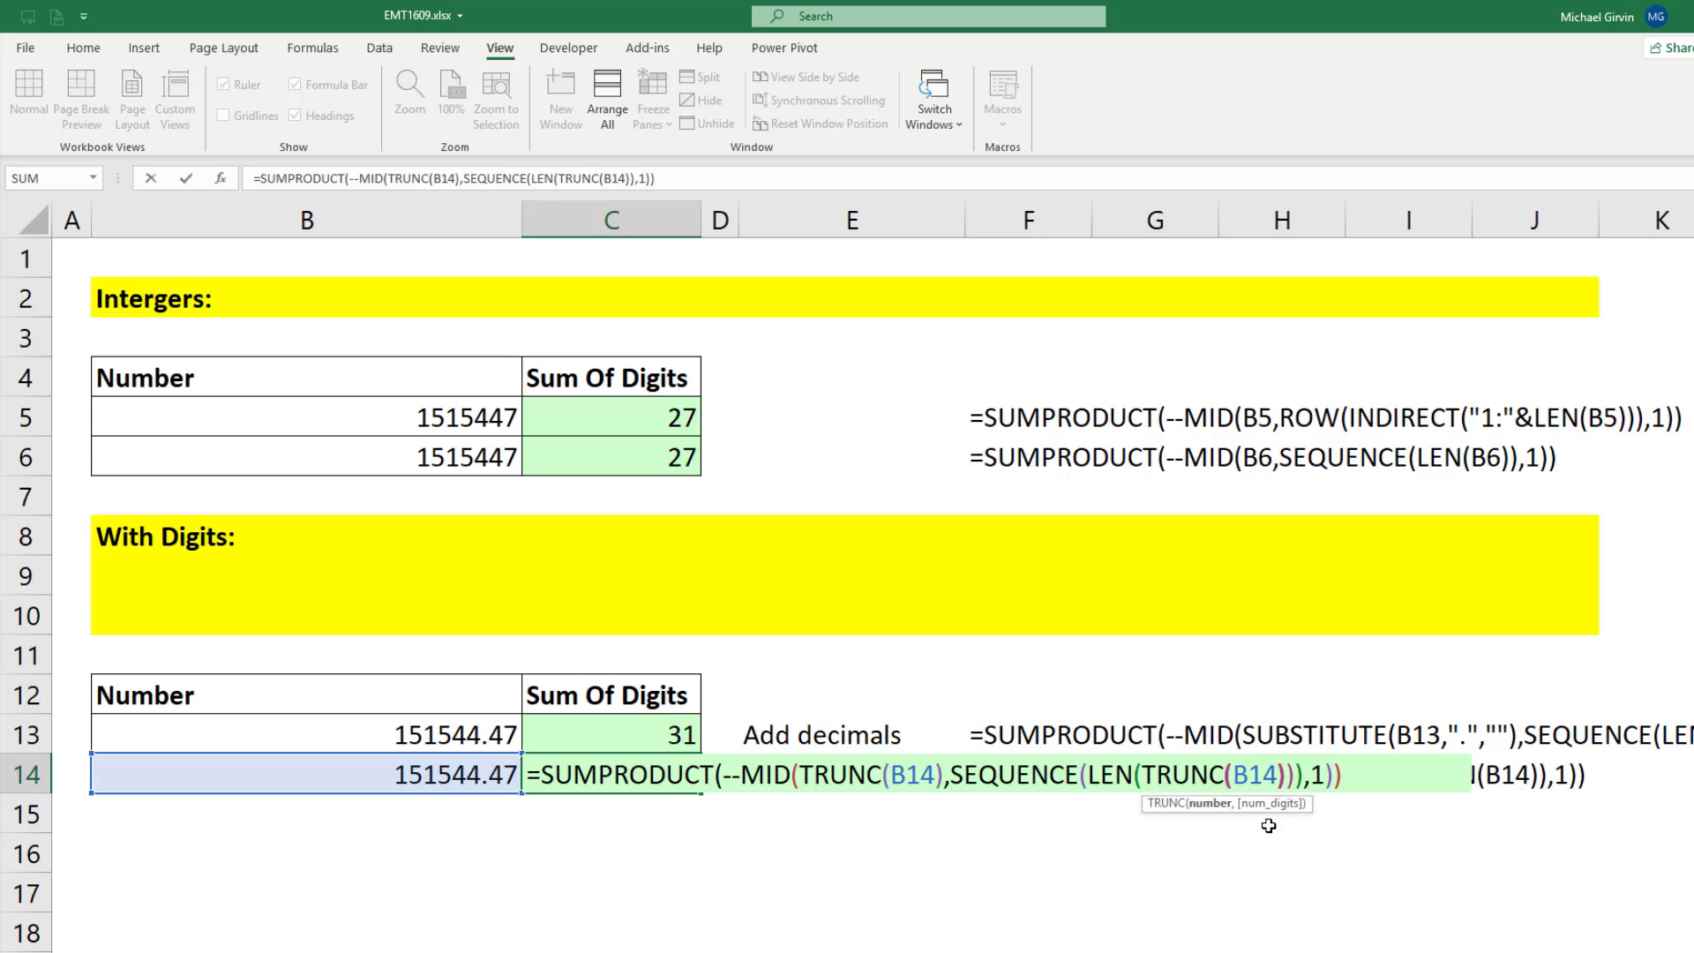
pyautogui.press('Return')
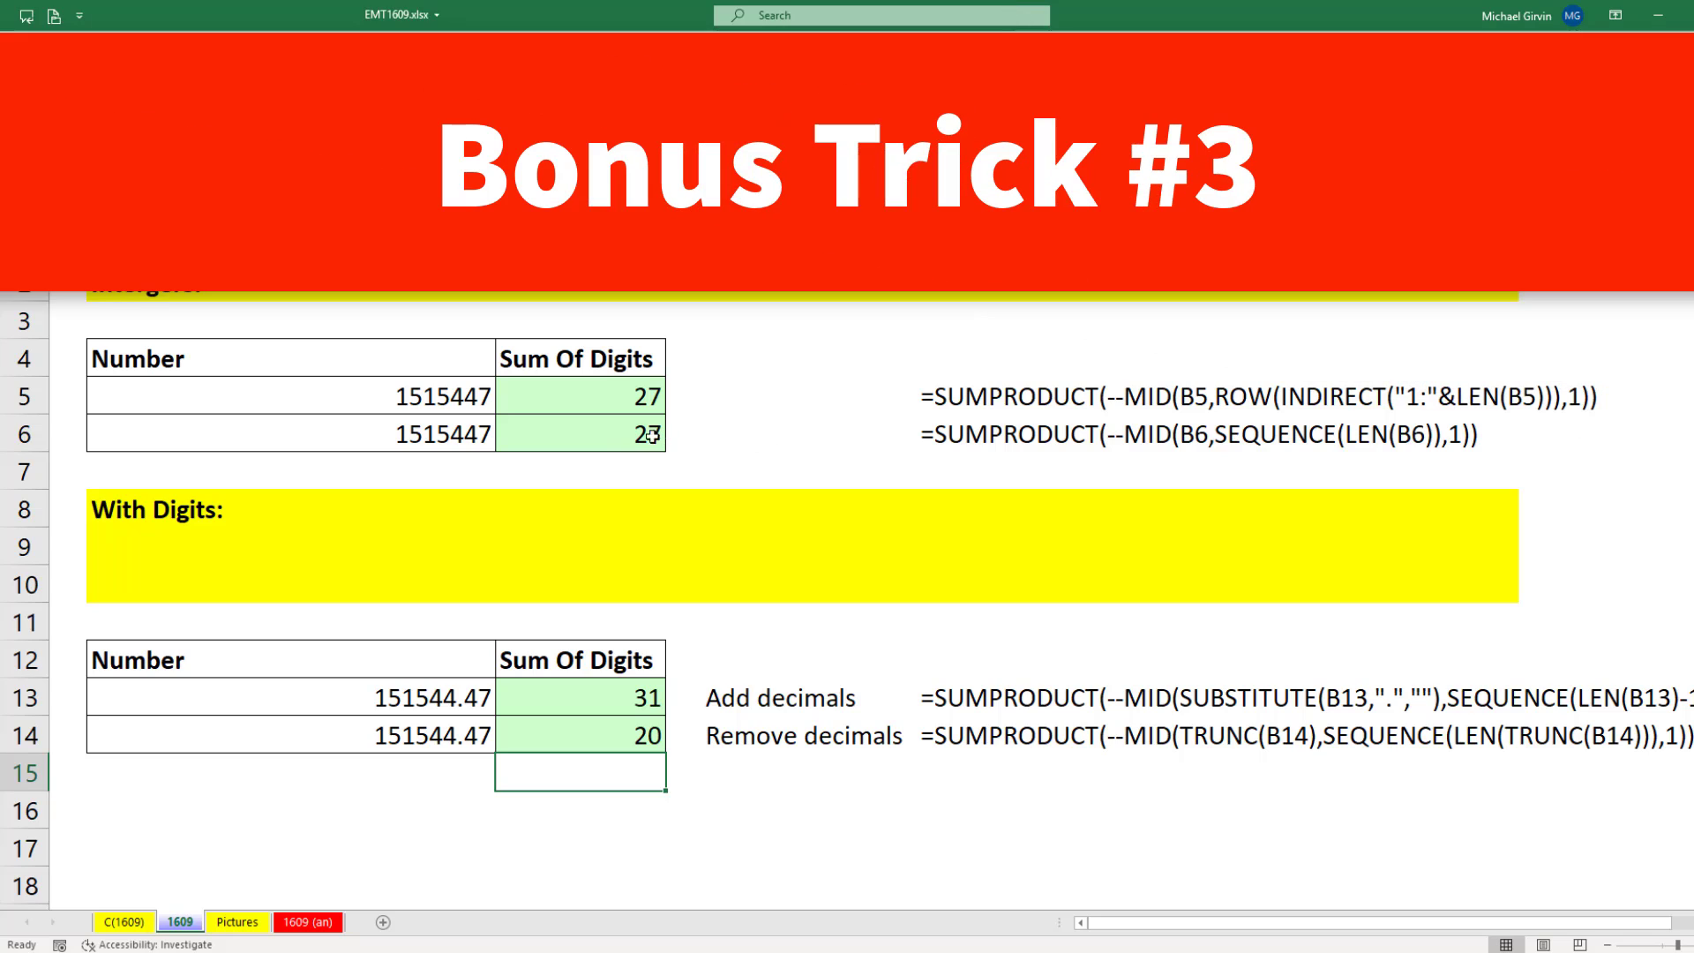
pyautogui.click(659, 460)
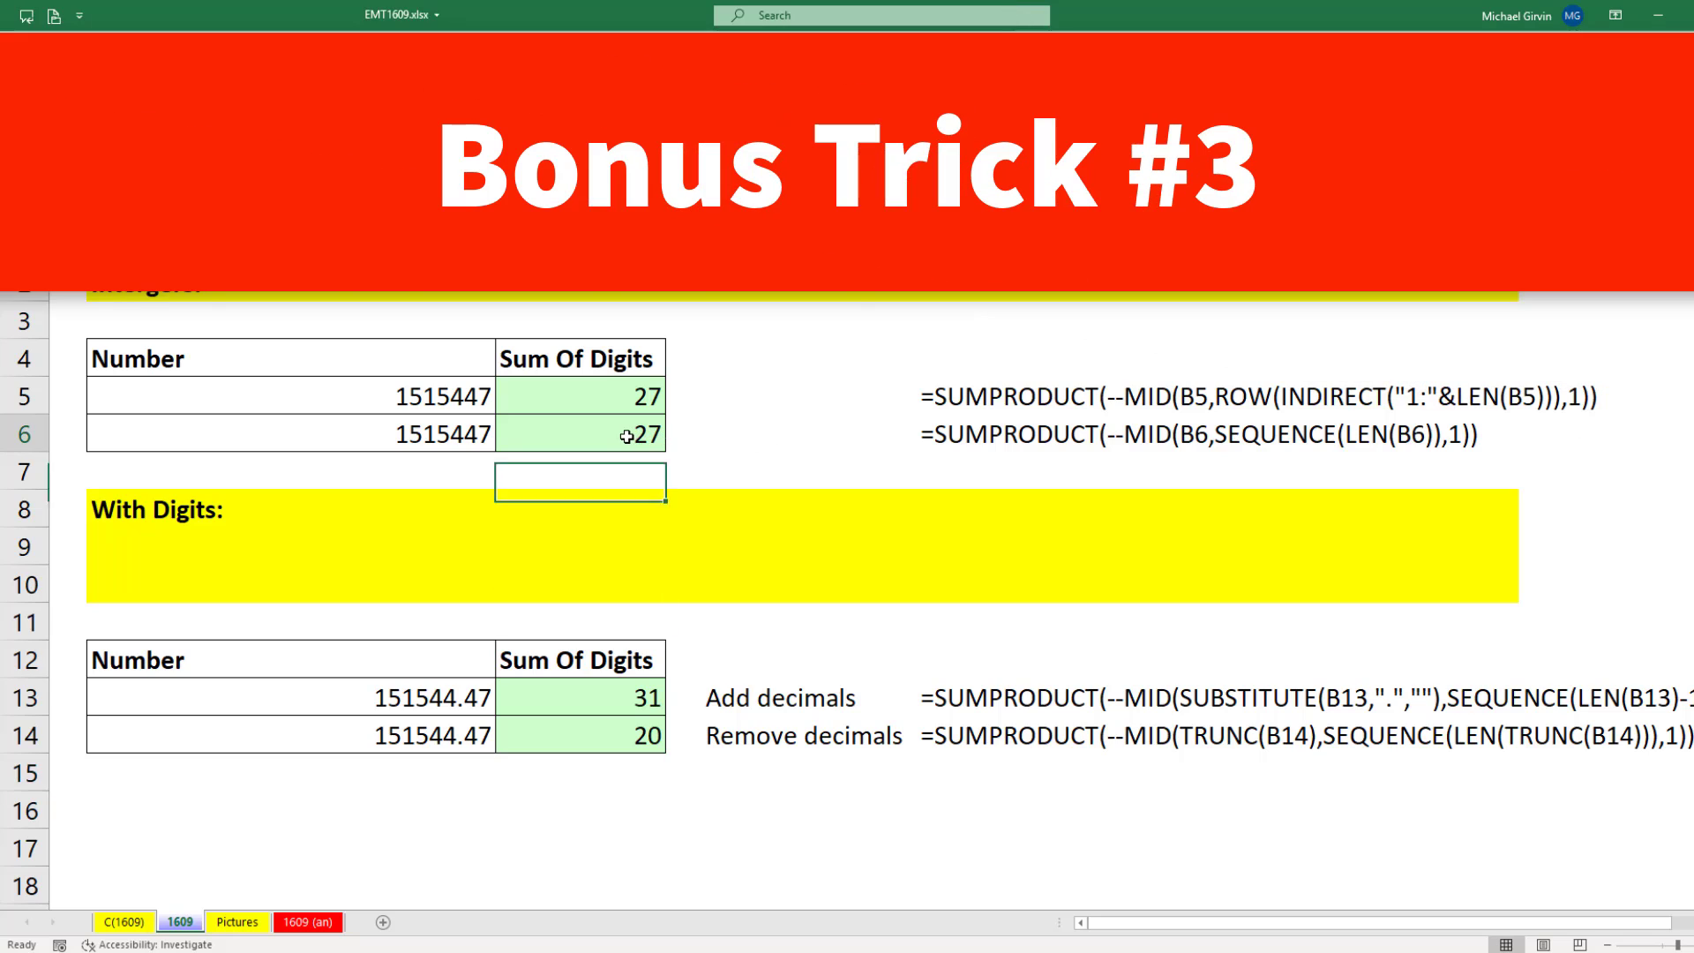
pyautogui.press('F2')
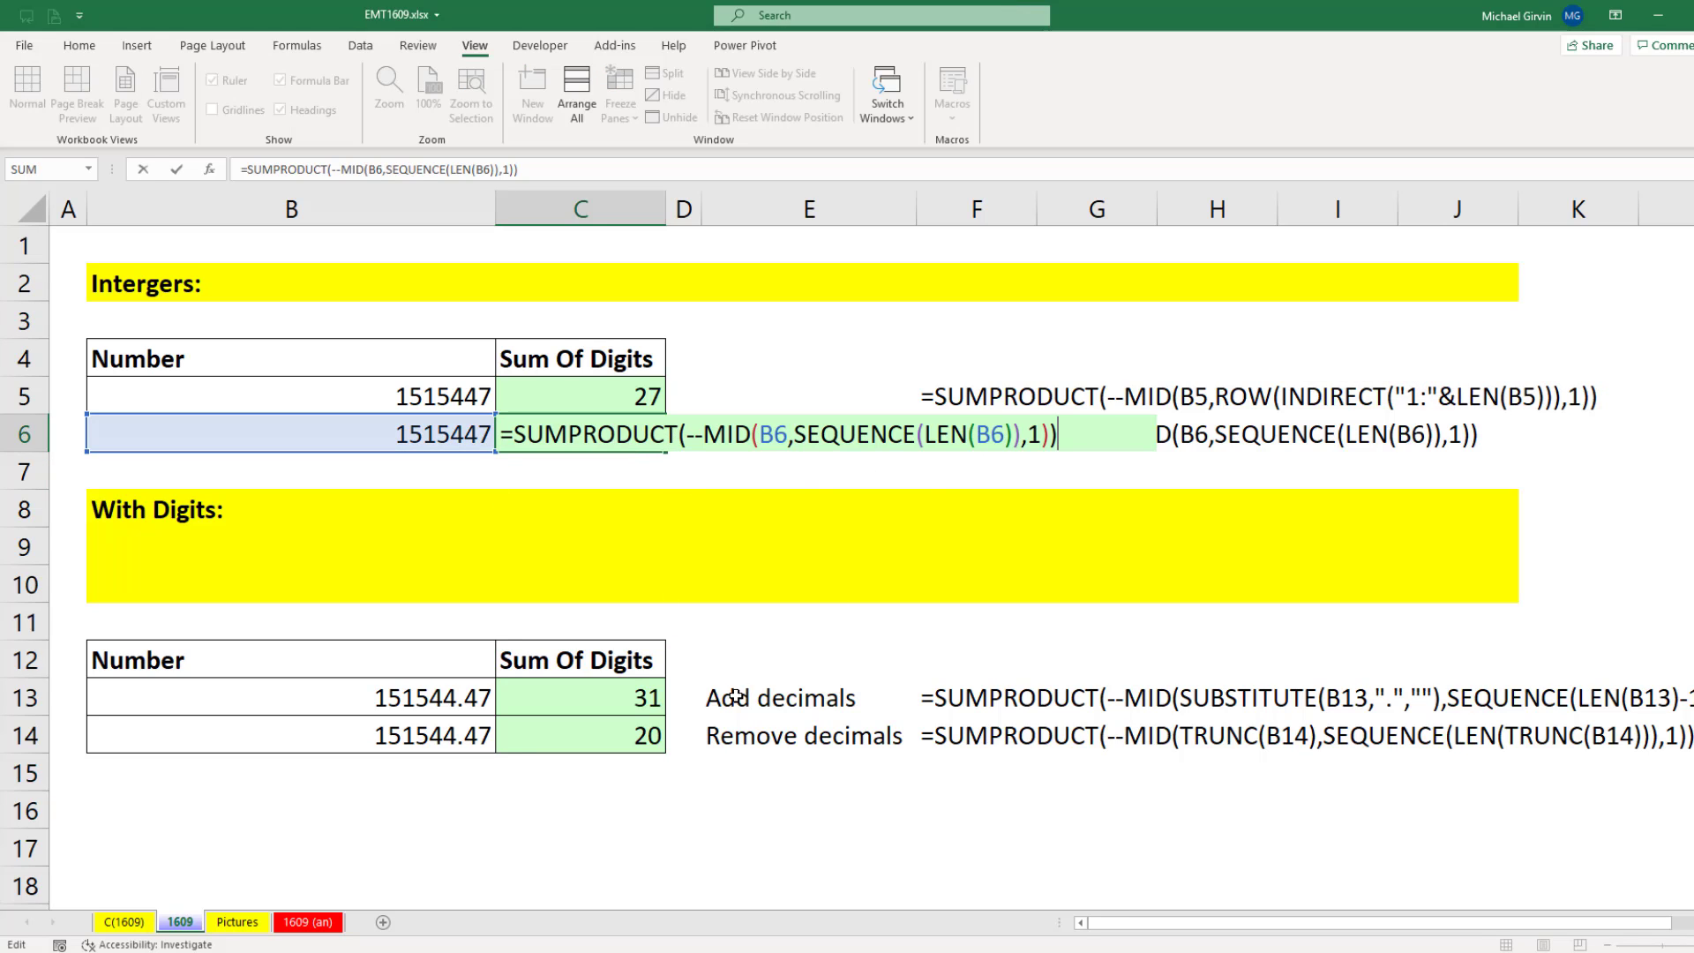
pyautogui.press('Escape')
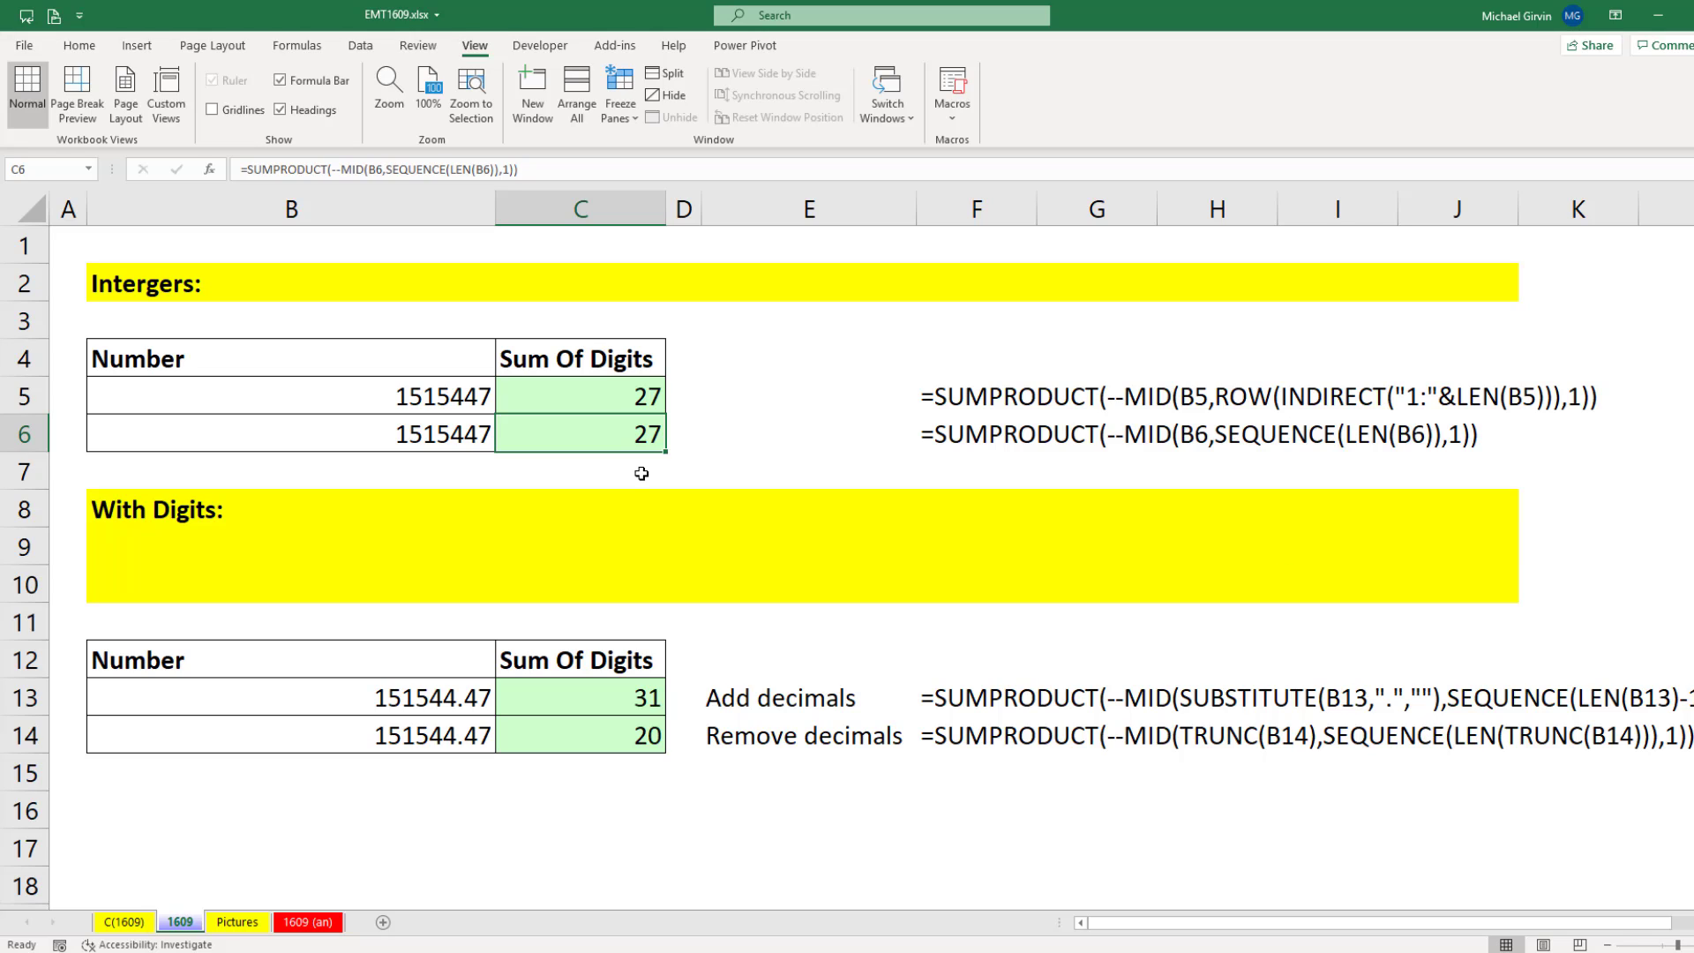
pyautogui.doubleClick(637, 438)
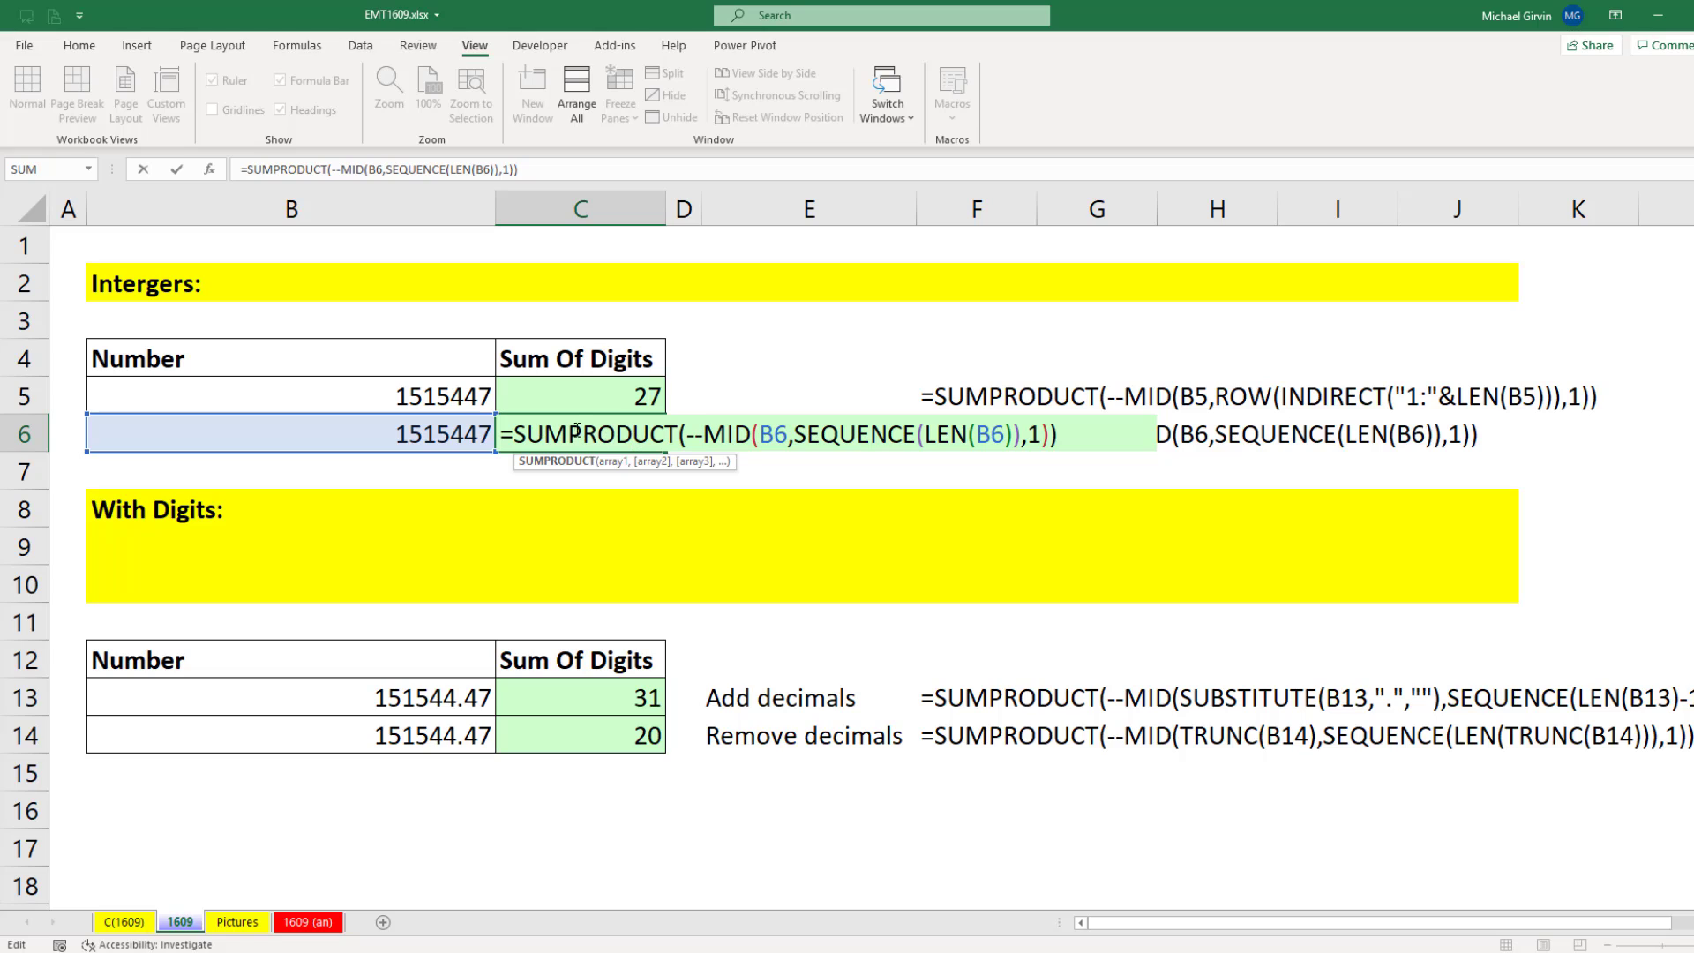
pyautogui.moveTo(568, 436); pyautogui.dragTo(680, 436)
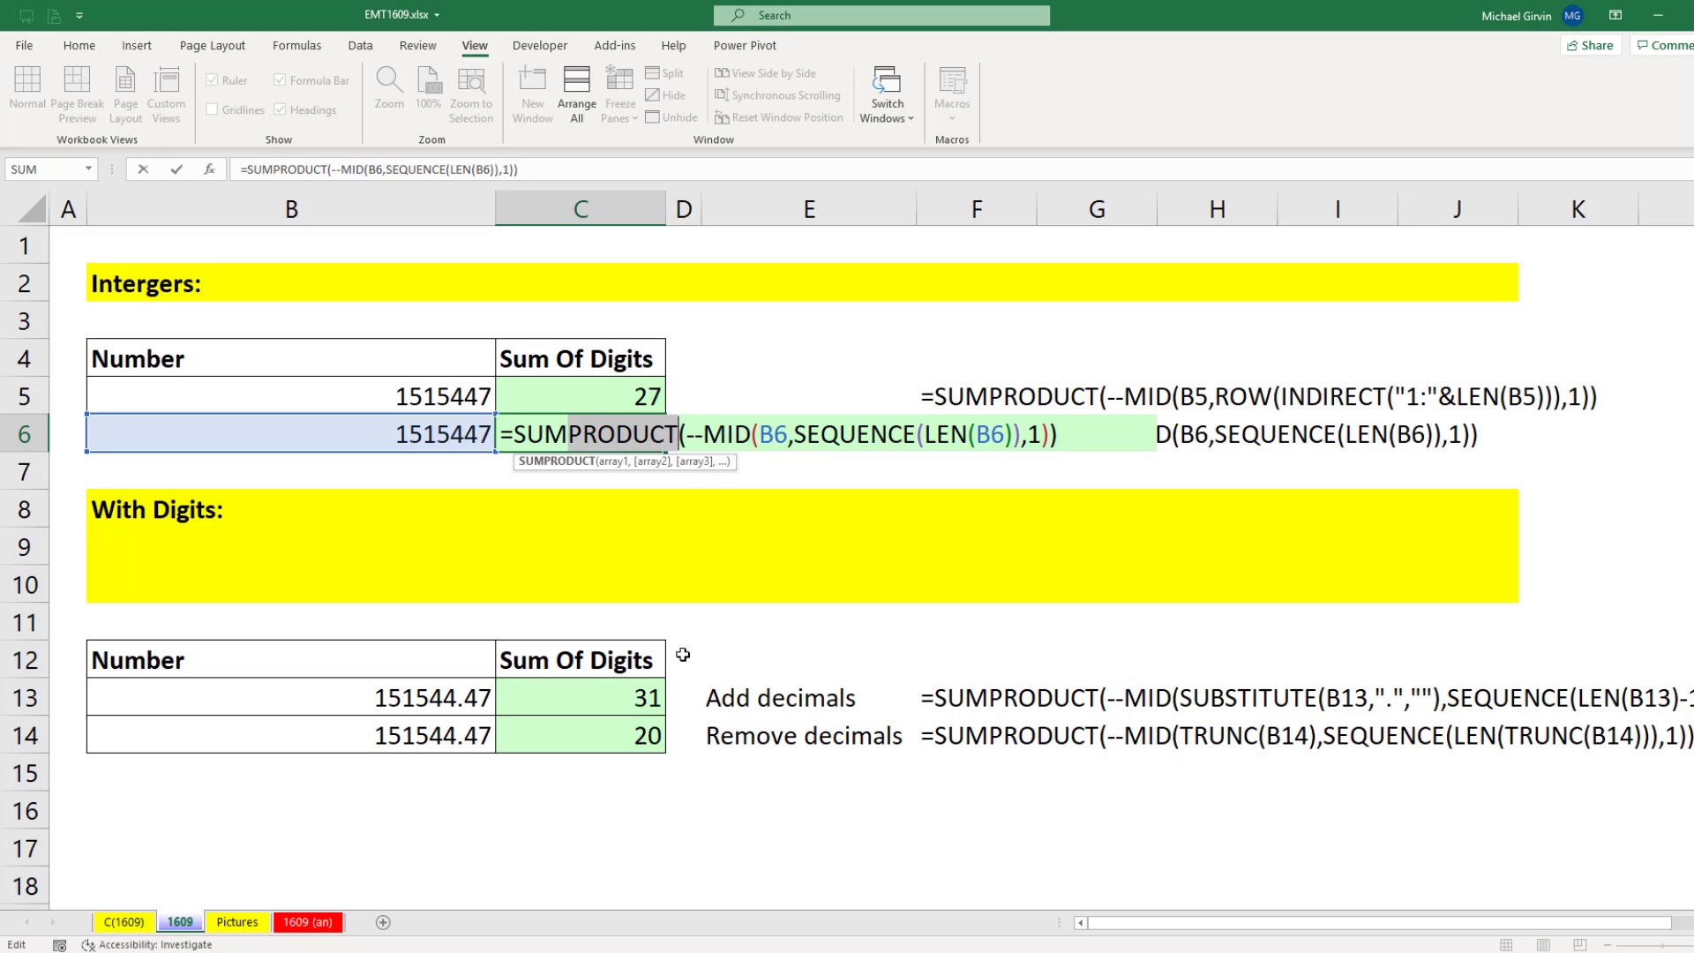
pyautogui.hotkey('ctrl', 'Return')
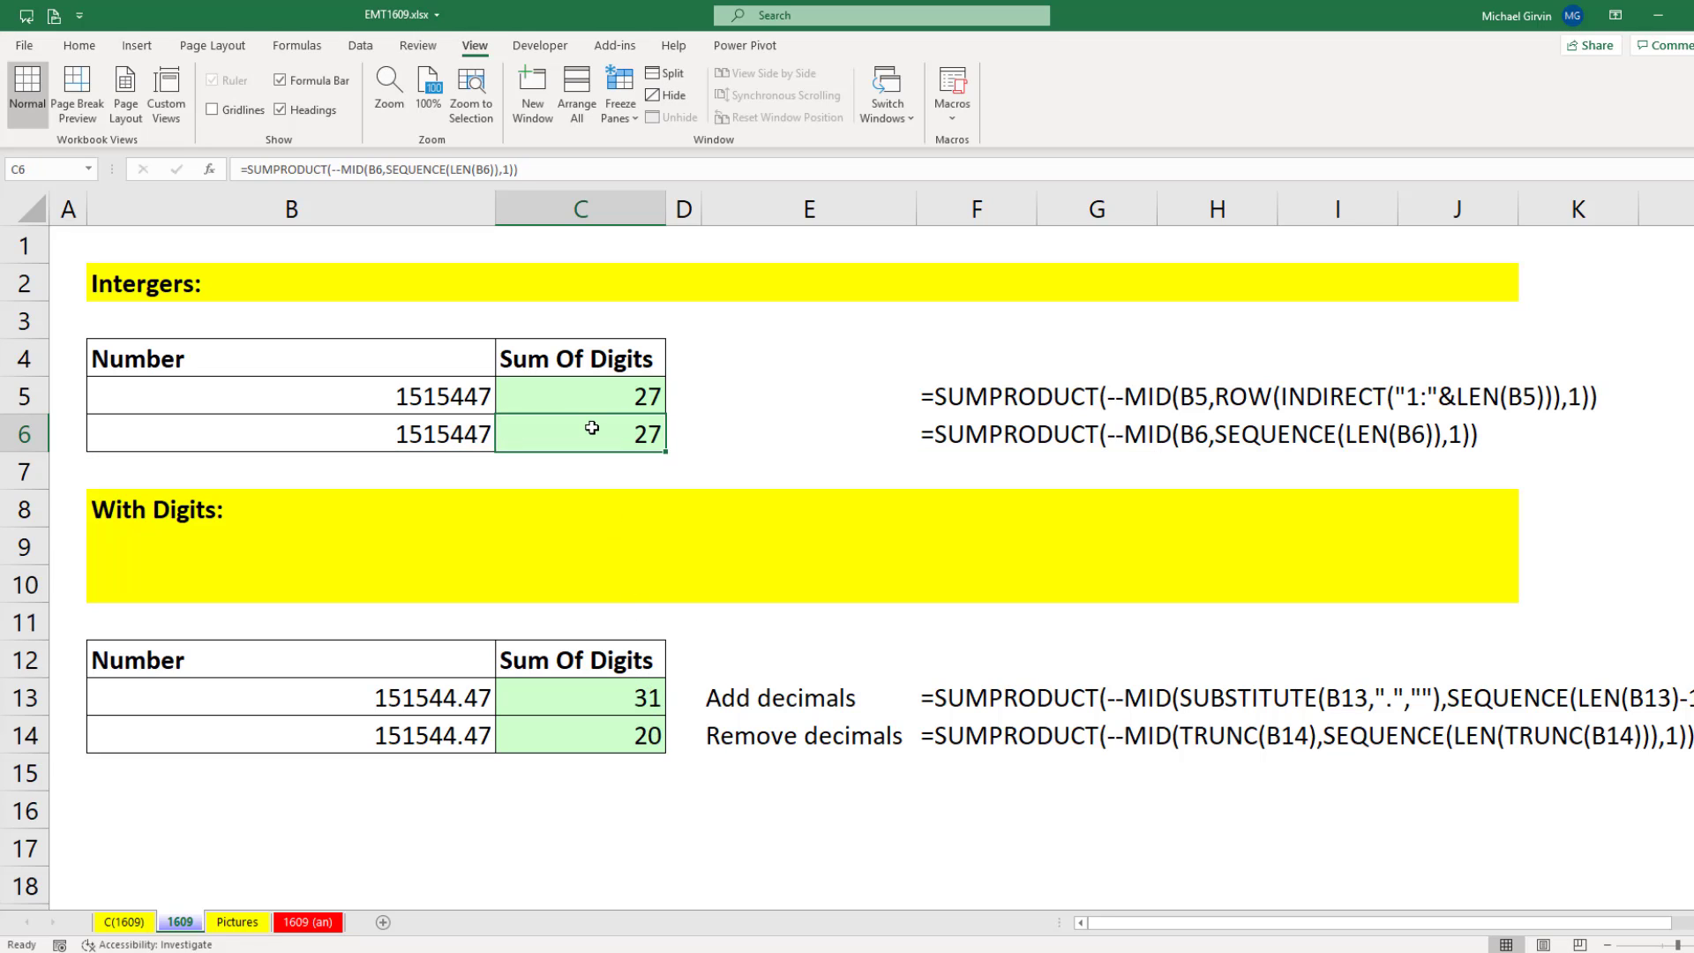
# Step: In range C6:D14, replace all SUMPRODUCT with SUM and confirm the 3 replacements
pyautogui.moveTo(655, 433); pyautogui.dragTo(693, 746)
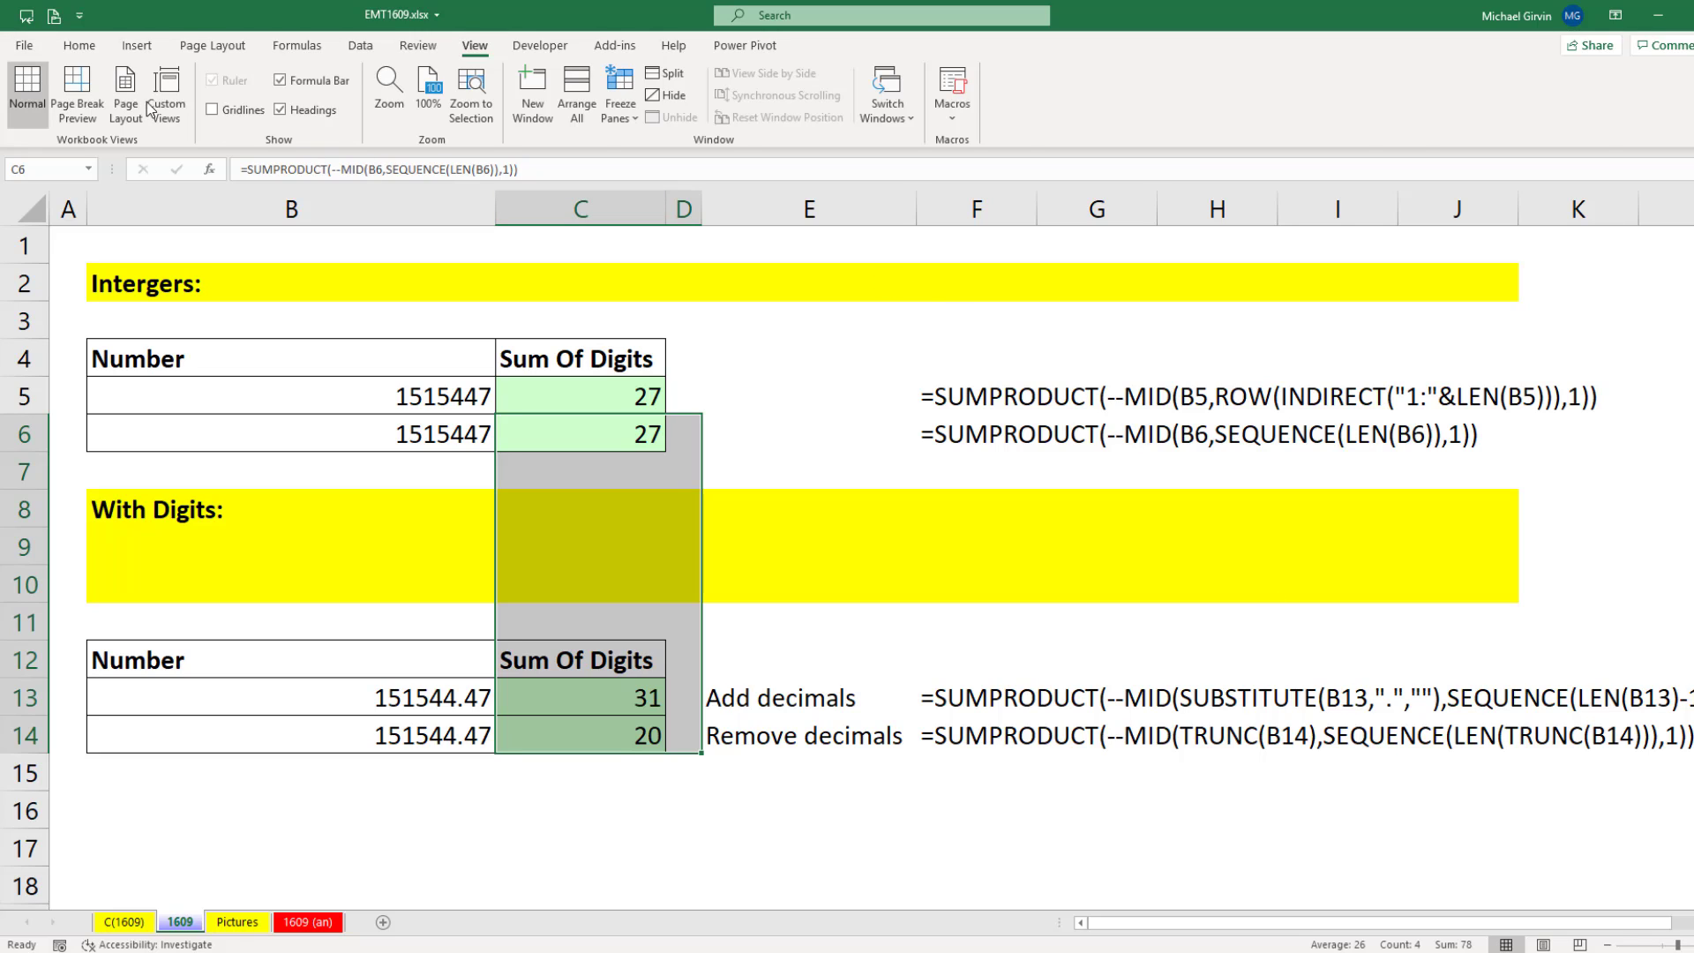
pyautogui.click(80, 45)
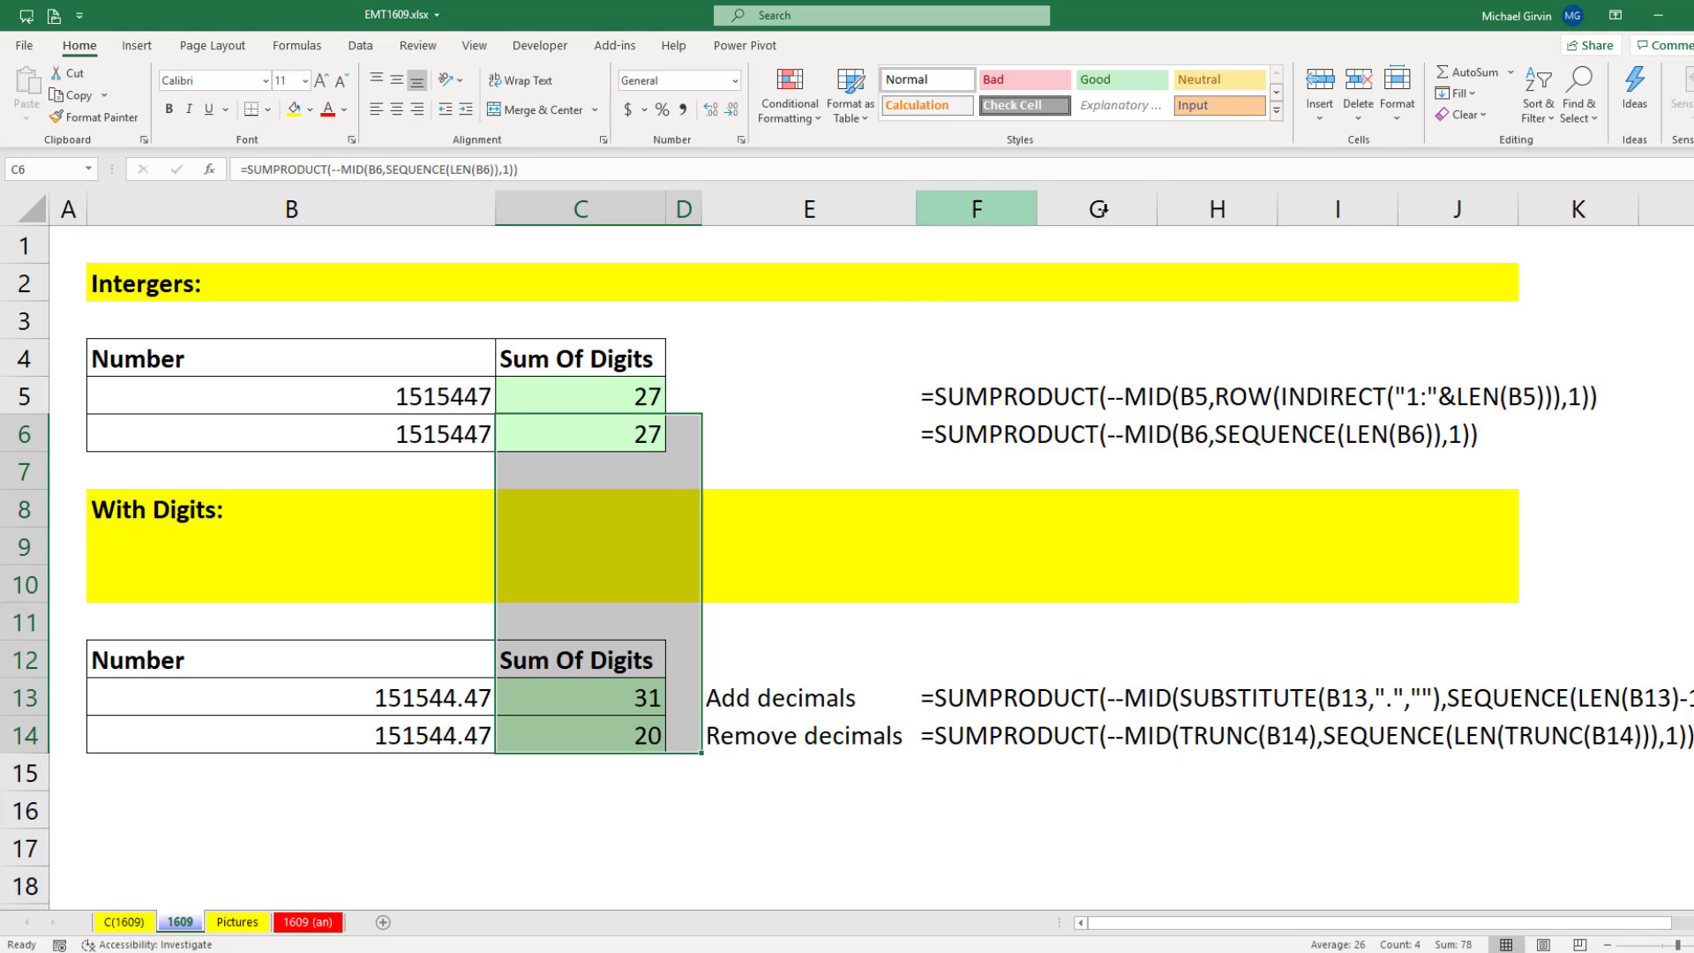
pyautogui.click(1598, 121)
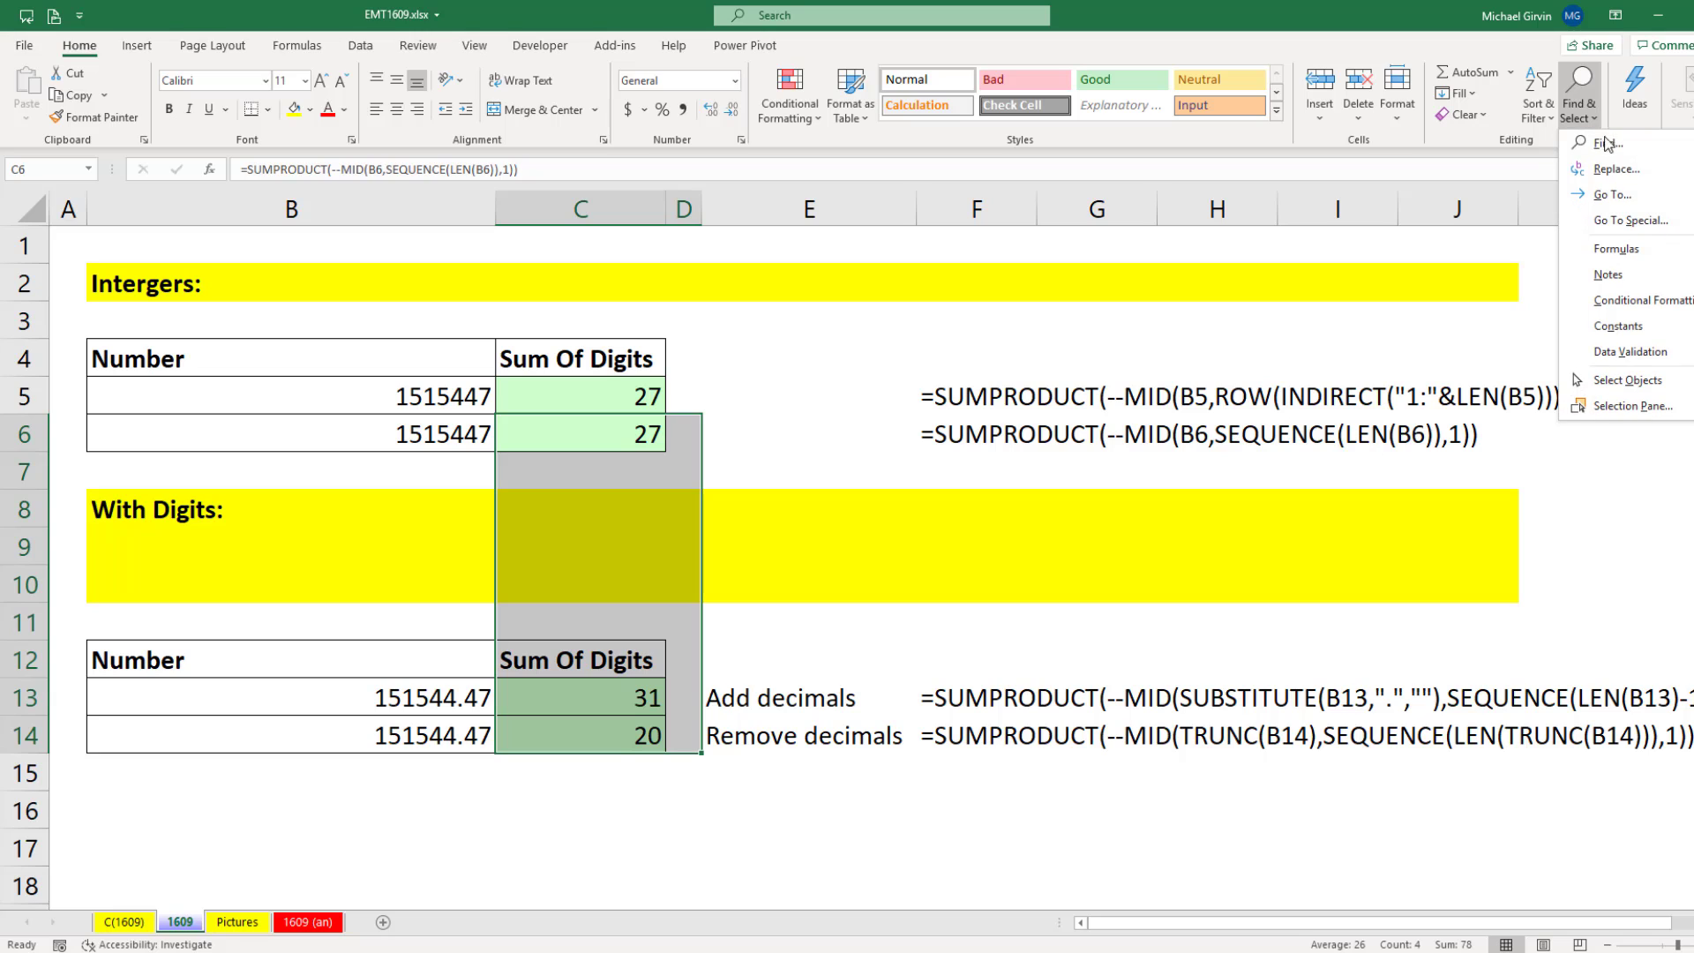
pyautogui.hotkey('ctrl', 'h')
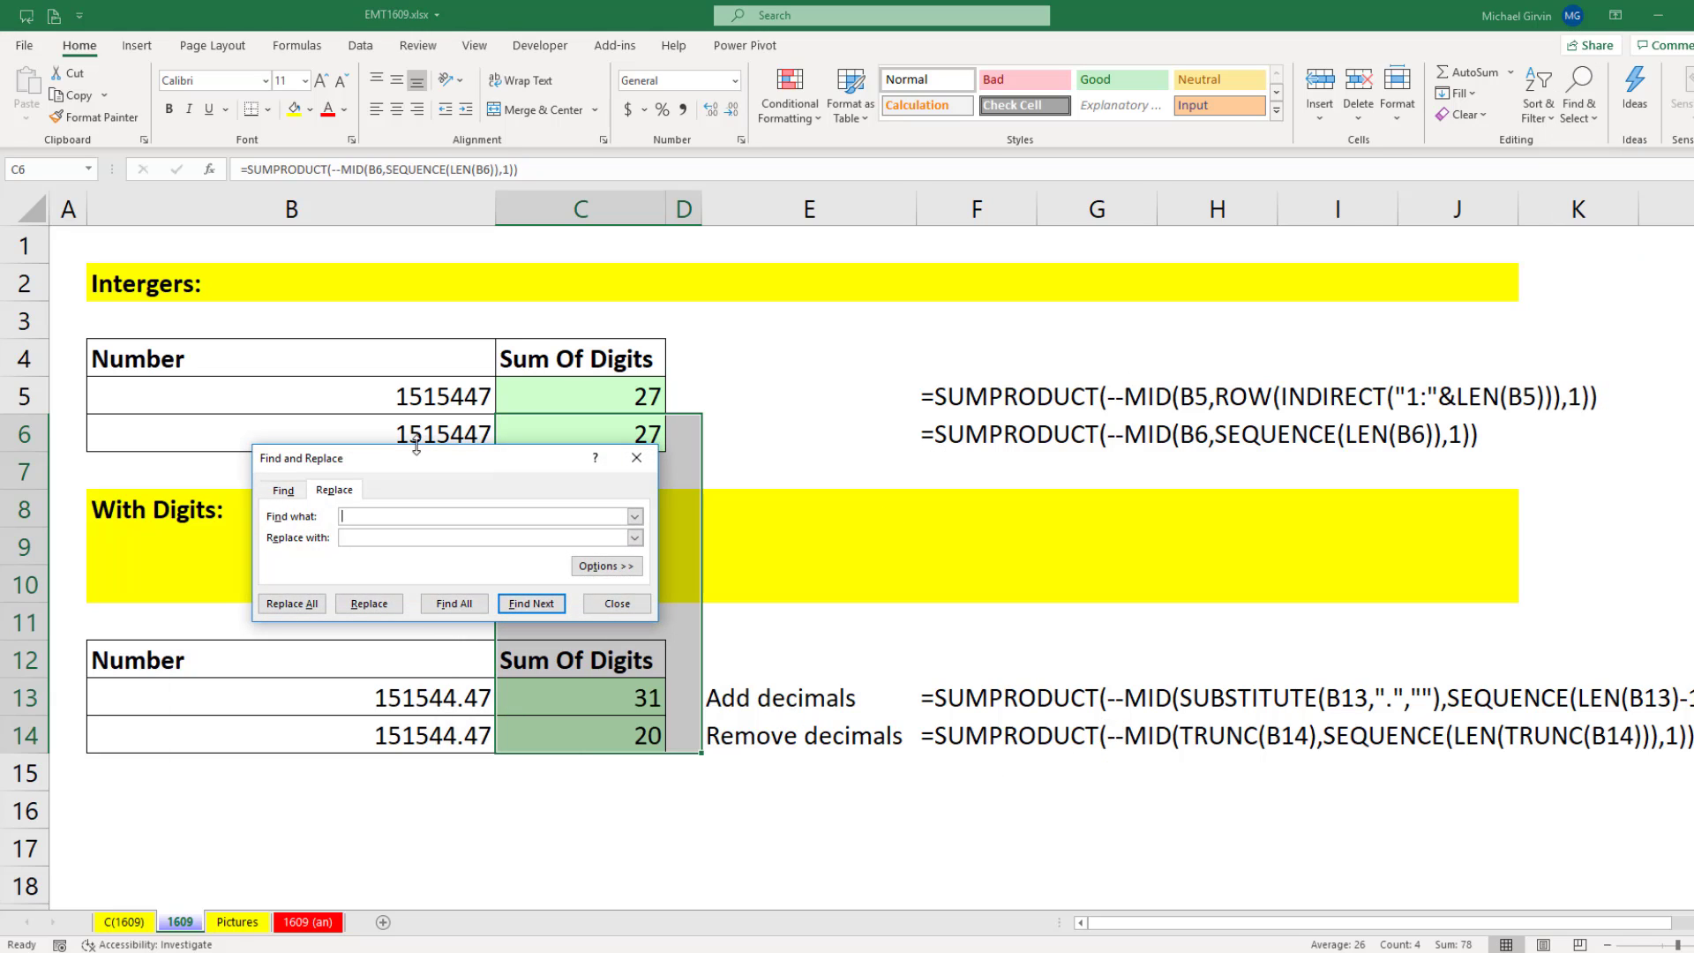
pyautogui.moveTo(433, 469); pyautogui.dragTo(861, 486)
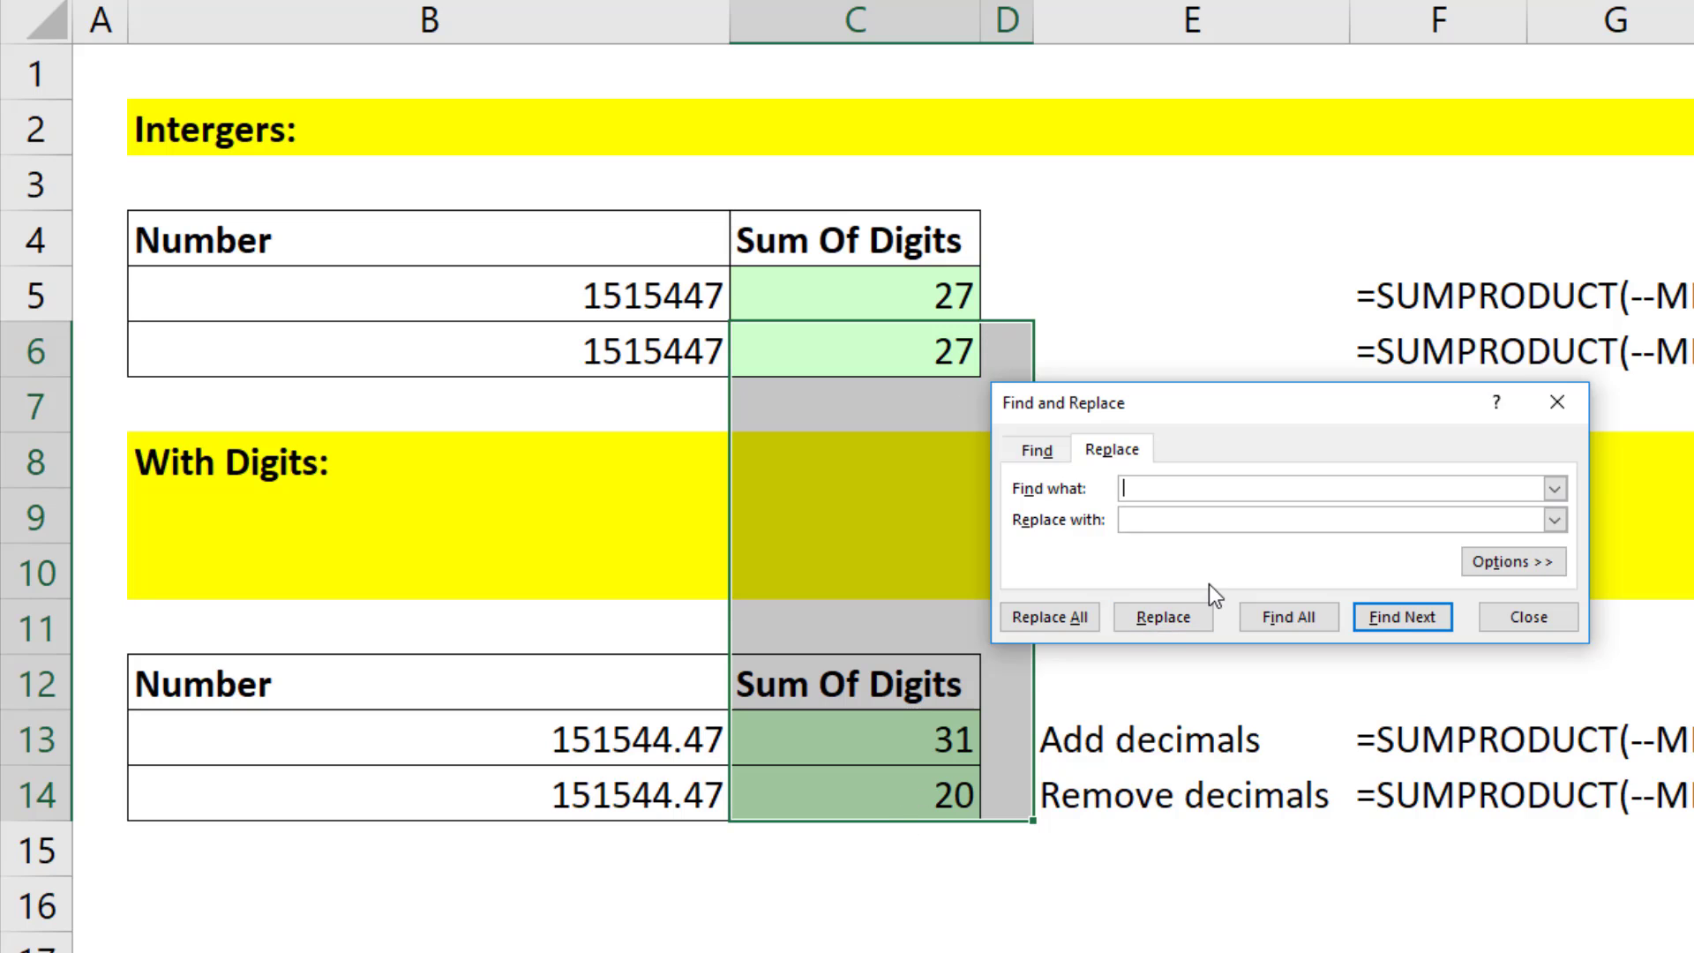
pyautogui.write('SUMPRODUCT')
pyautogui.press('Tab')
pyautogui.write('SUM')
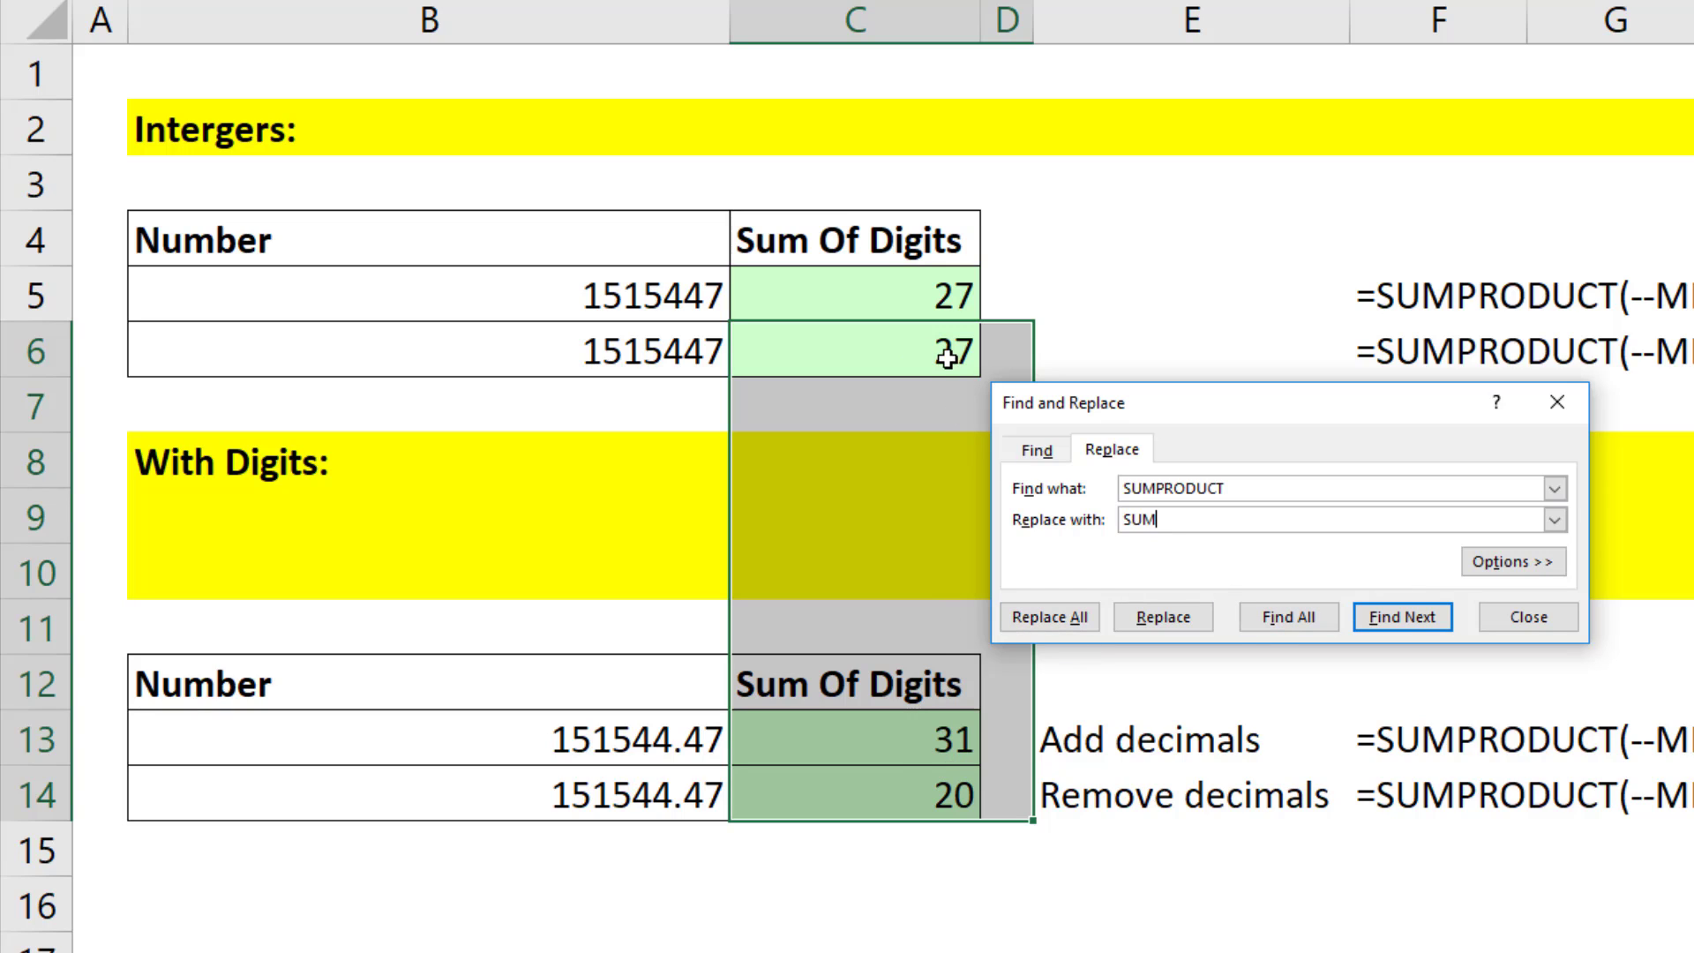
pyautogui.click(1067, 616)
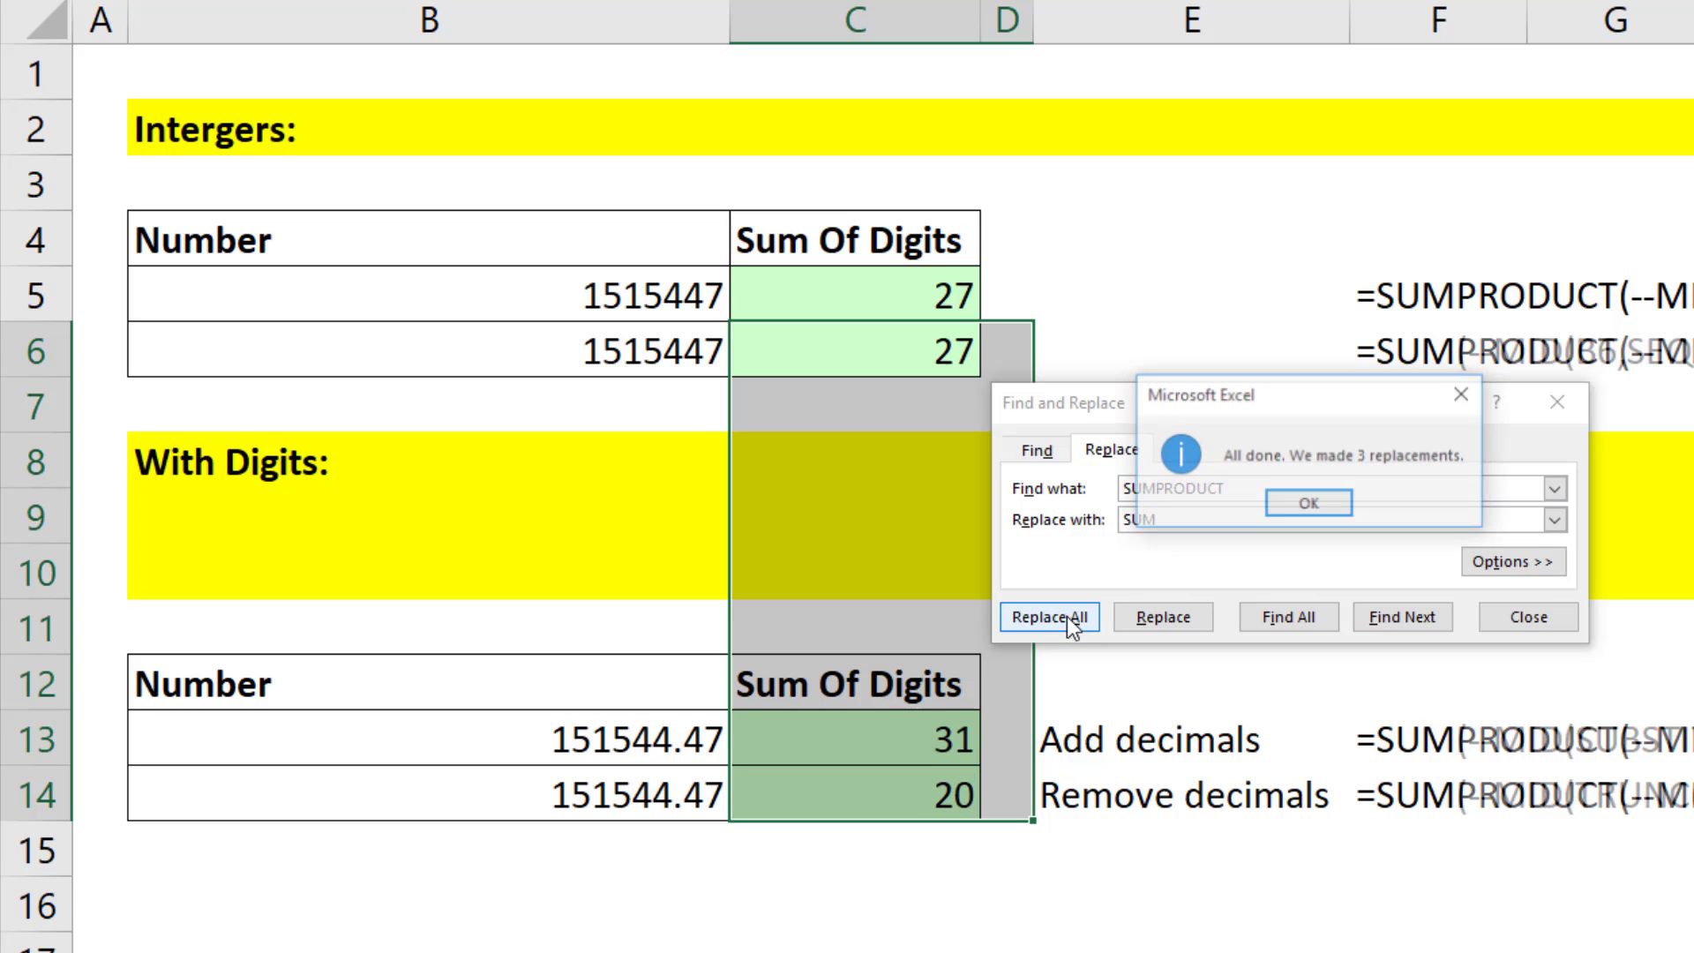
pyautogui.click(1310, 504)
pyautogui.press('Escape')
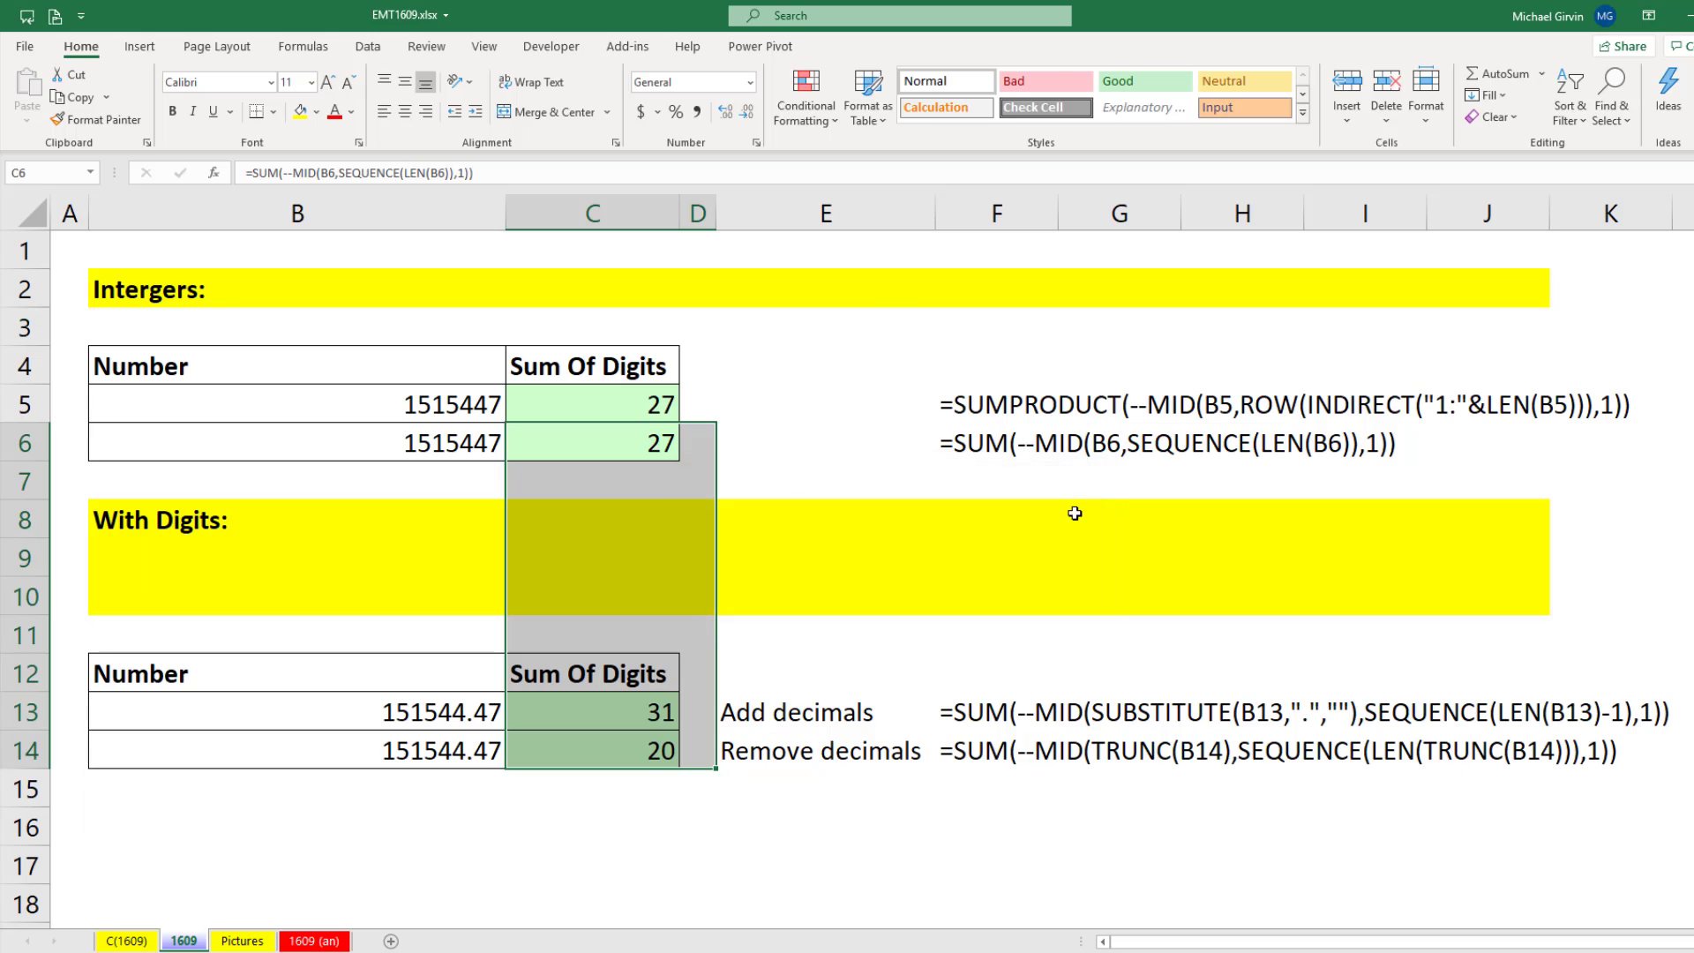